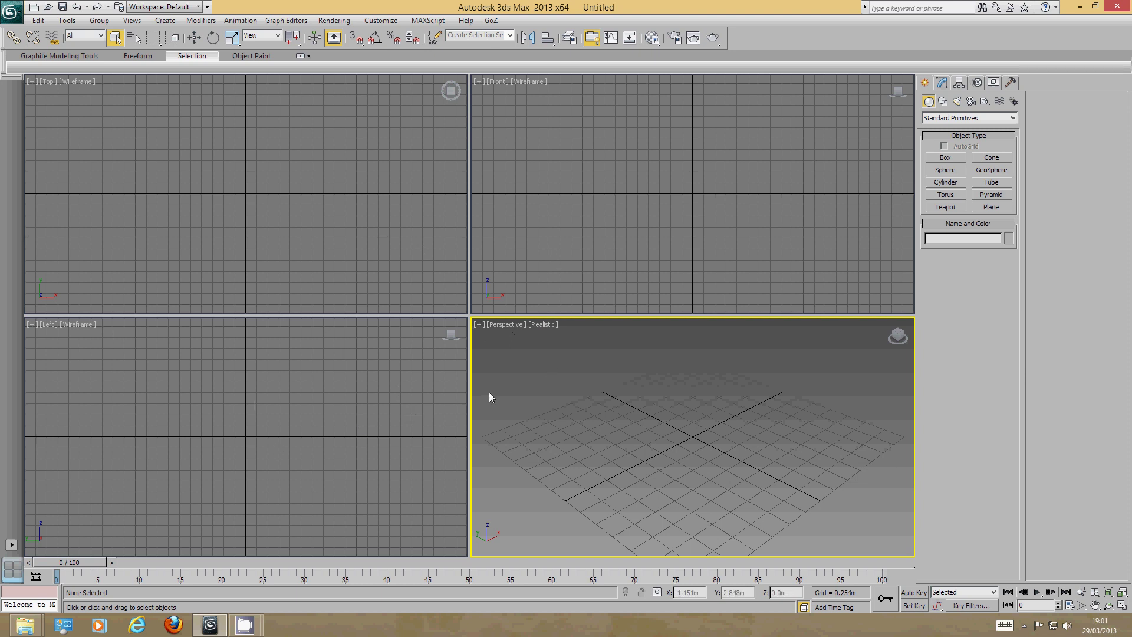
Maximize the Perspective viewport and assign NVIDIA mental ray as the production renderer in Render Setup.
left_click(477, 325)
left_click(507, 337)
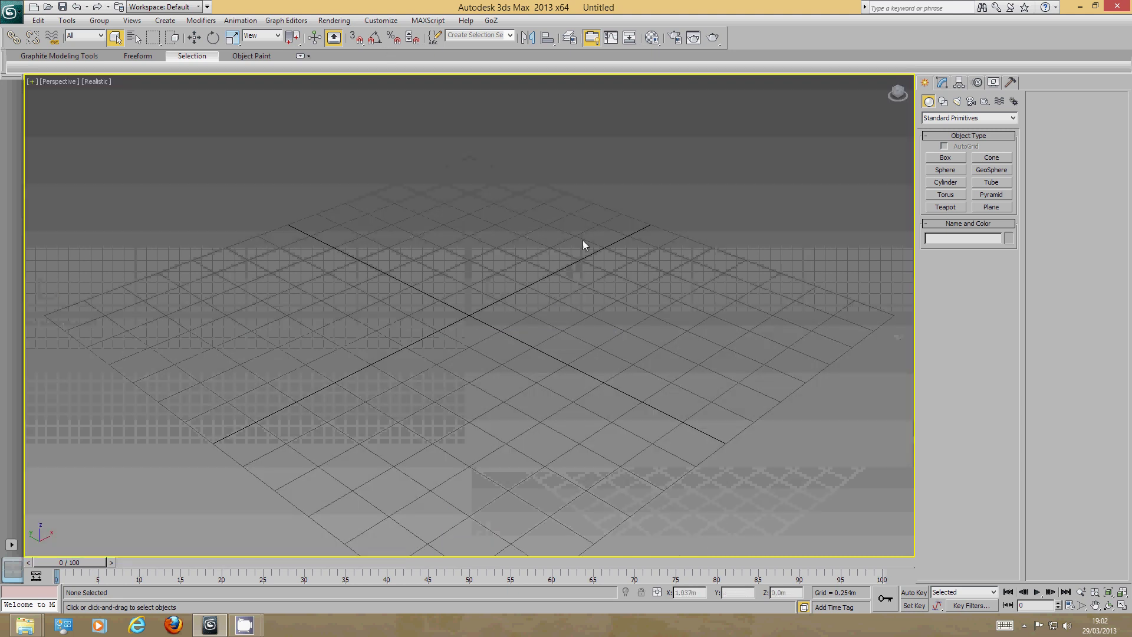
left_click(354, 24)
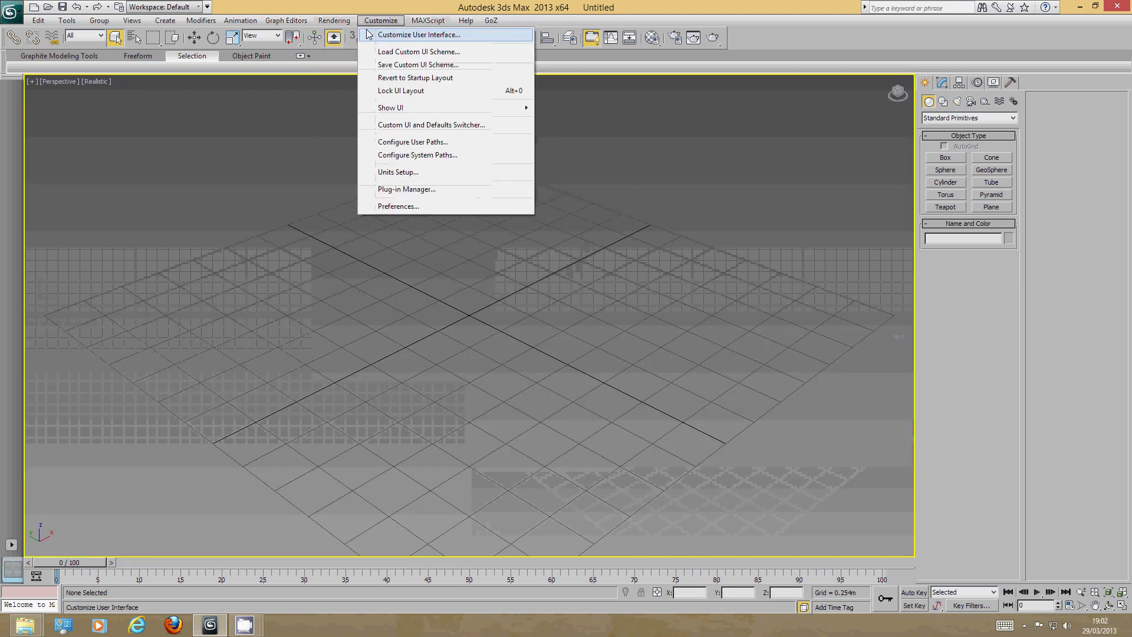
left_click(354, 47)
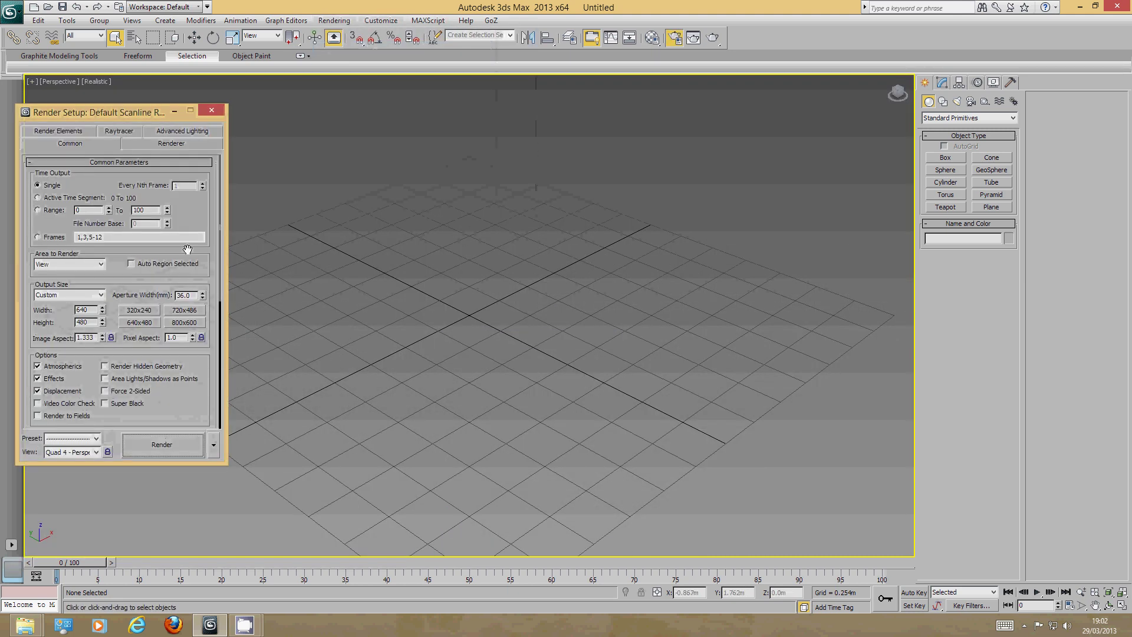
scroll(194, 224, "down", 8)
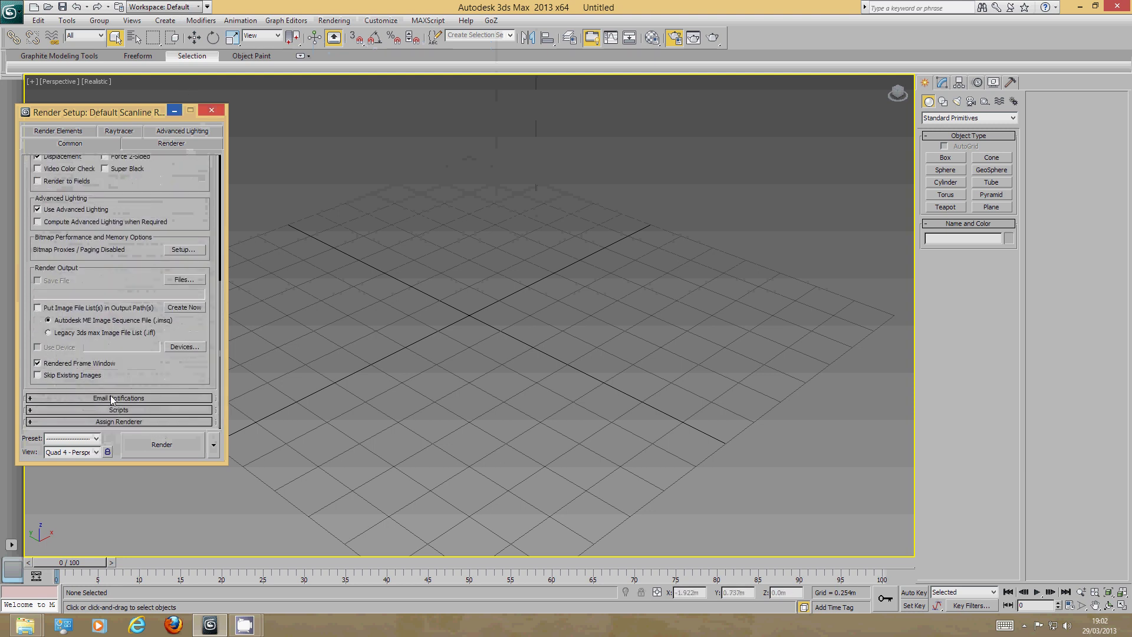
left_click(118, 421)
left_click(181, 370)
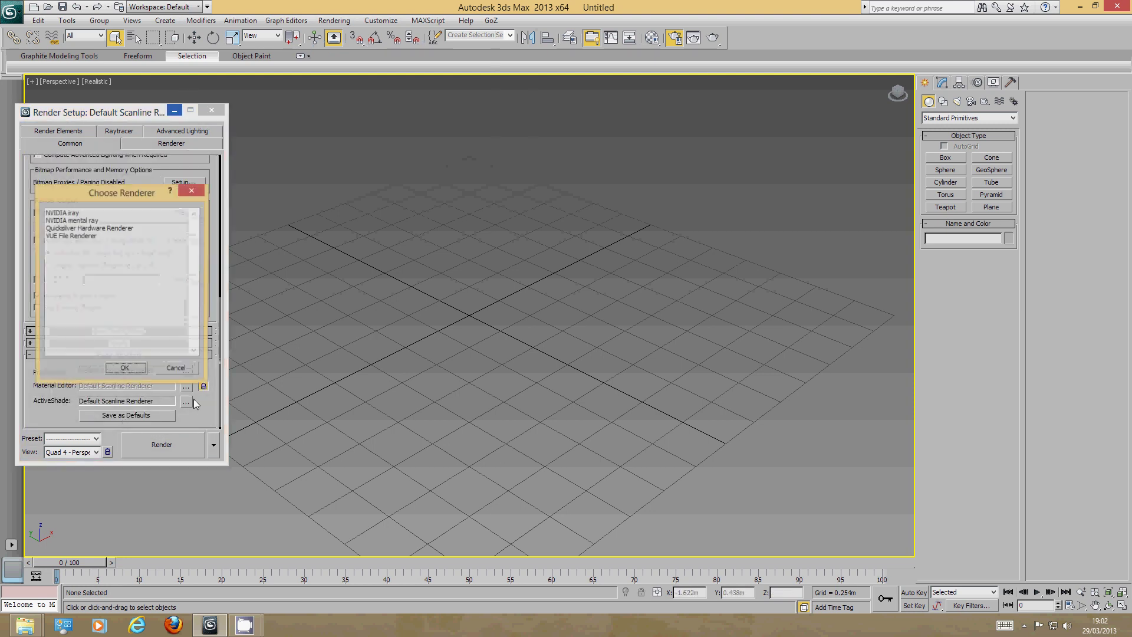
left_click(89, 220)
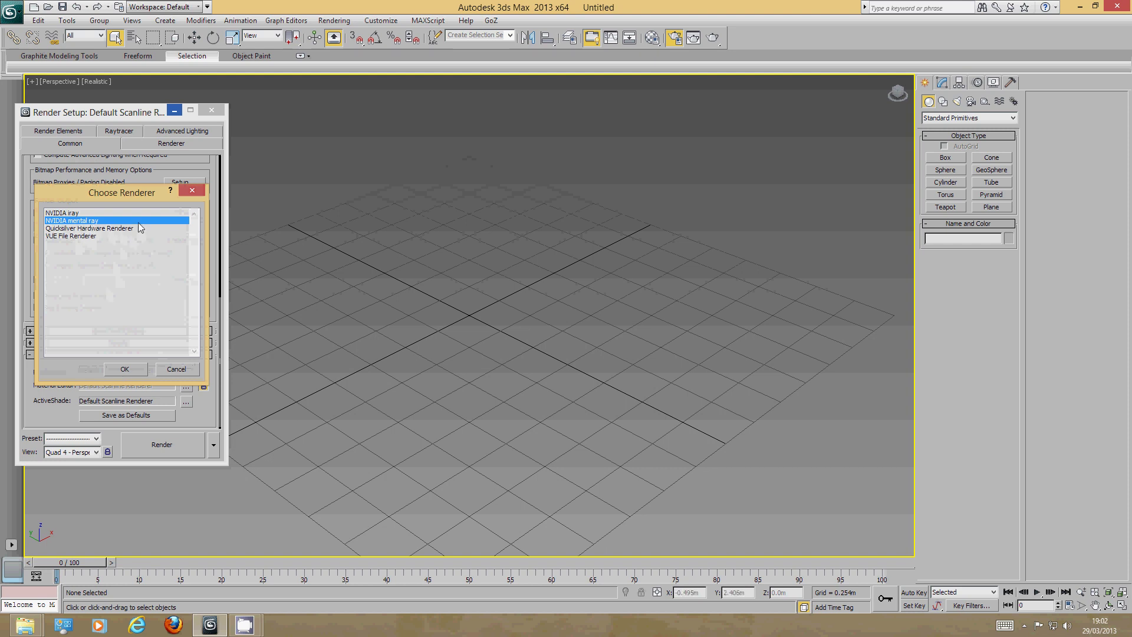
left_click(141, 369)
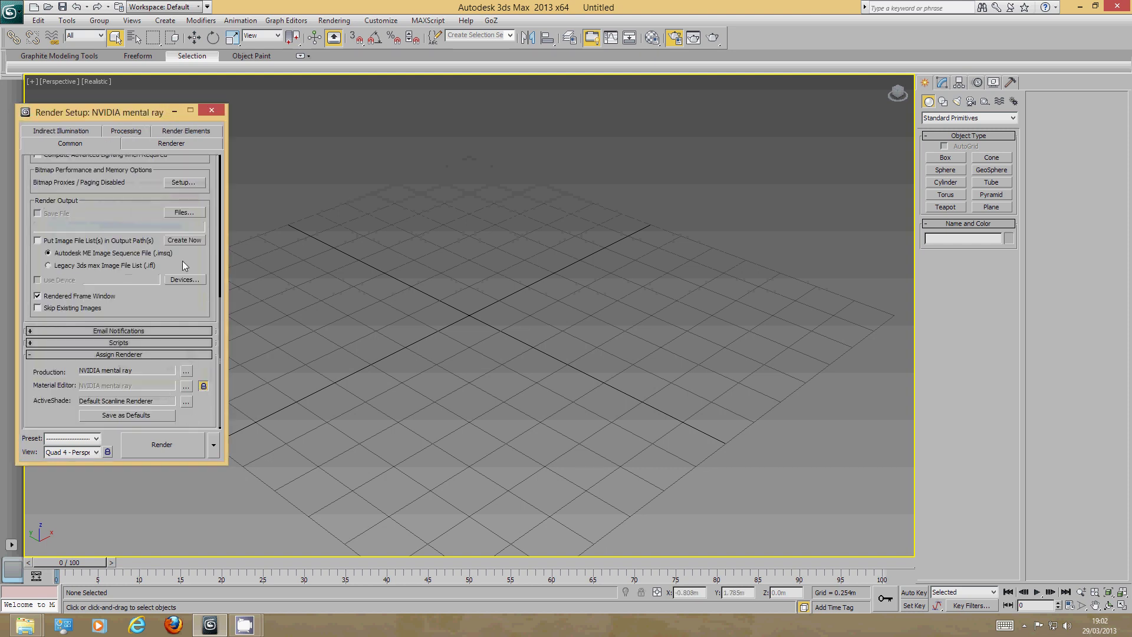
left_click(212, 111)
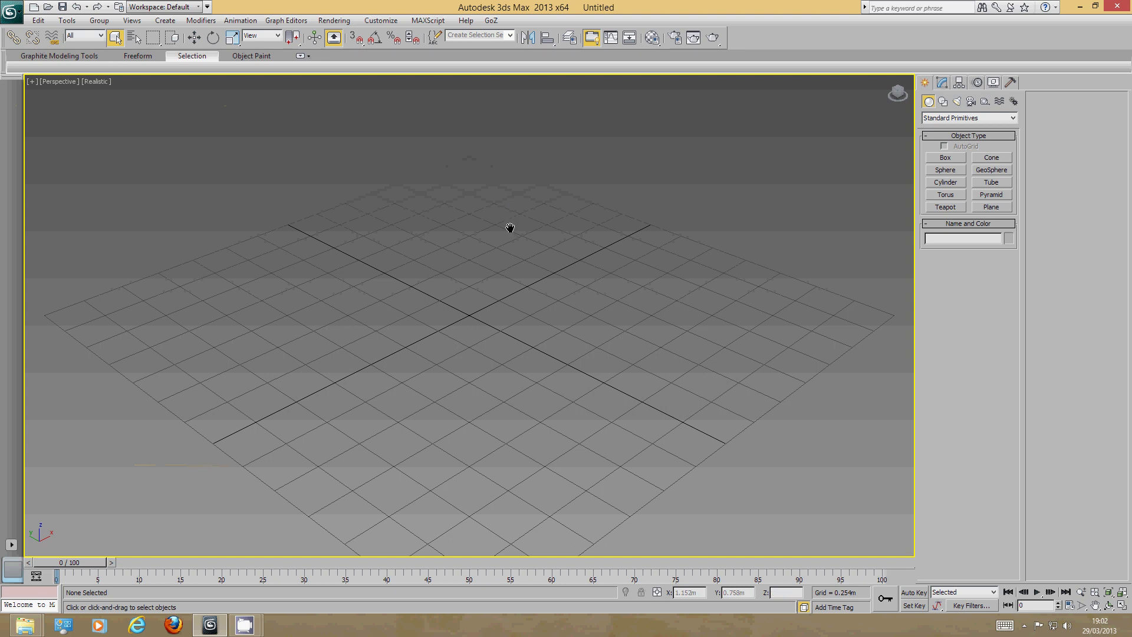
Create a thin upright box as a wall, about 3.55 m wide, 1.83 m high and 0.09 m long, in the Perspective view.
scroll(510, 228, "down", 3)
middle_click_drag(516, 279, 543, 323, "alt")
left_click(961, 156)
left_click_drag(258, 367, 662, 339)
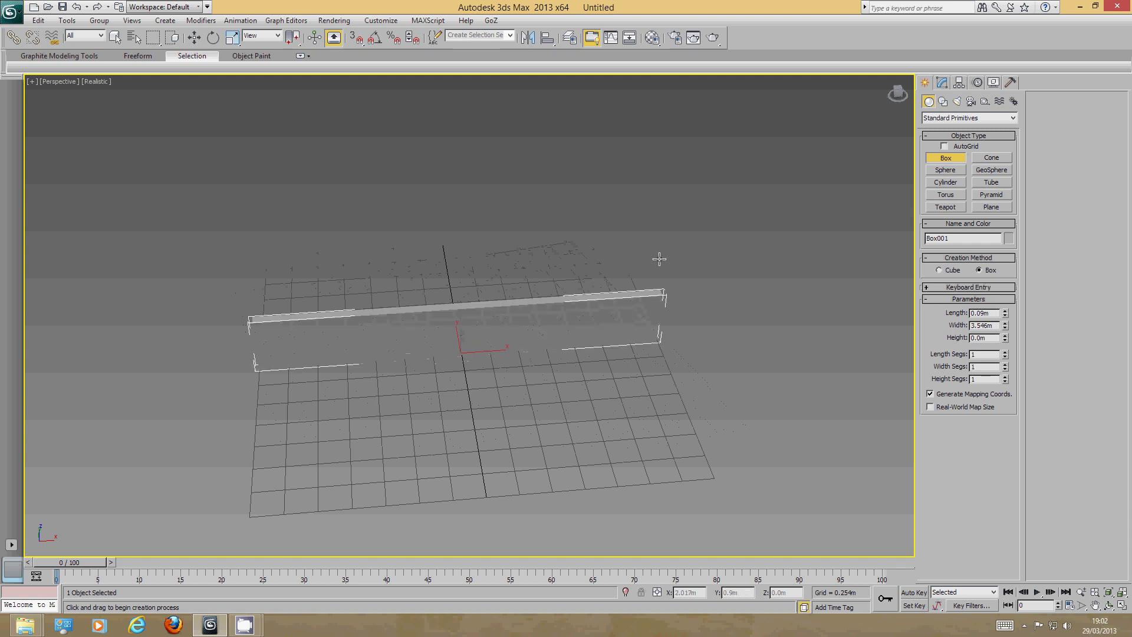
left_click(647, 133)
middle_click_drag(539, 303, 600, 303, "alt")
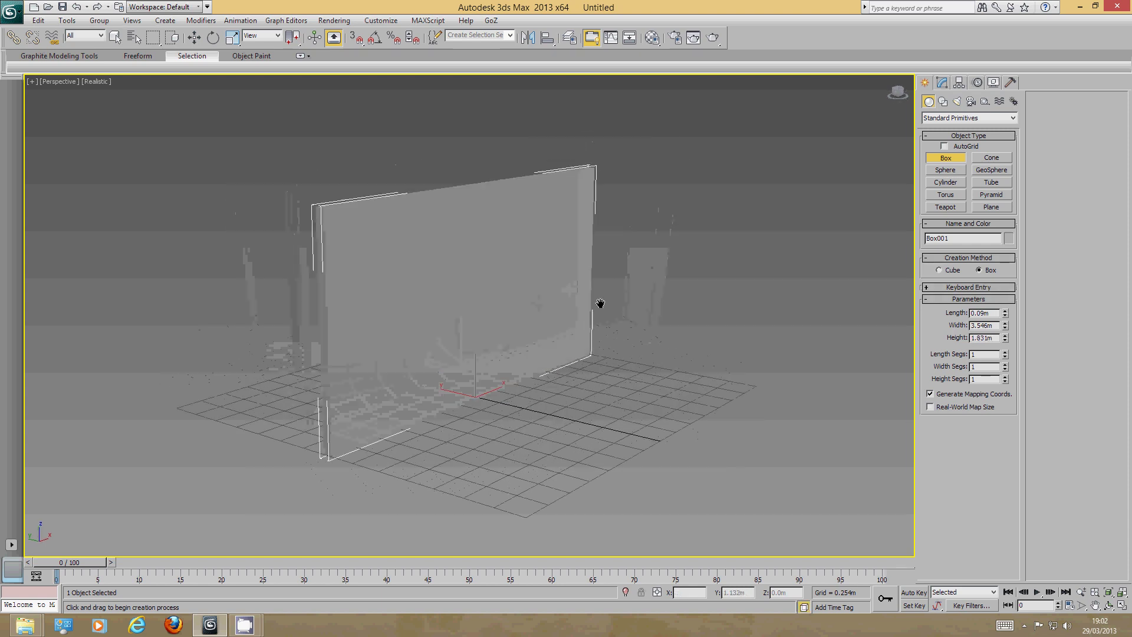
scroll(600, 303, "up", 3)
right_click(766, 232)
scroll(612, 212, "down", 3)
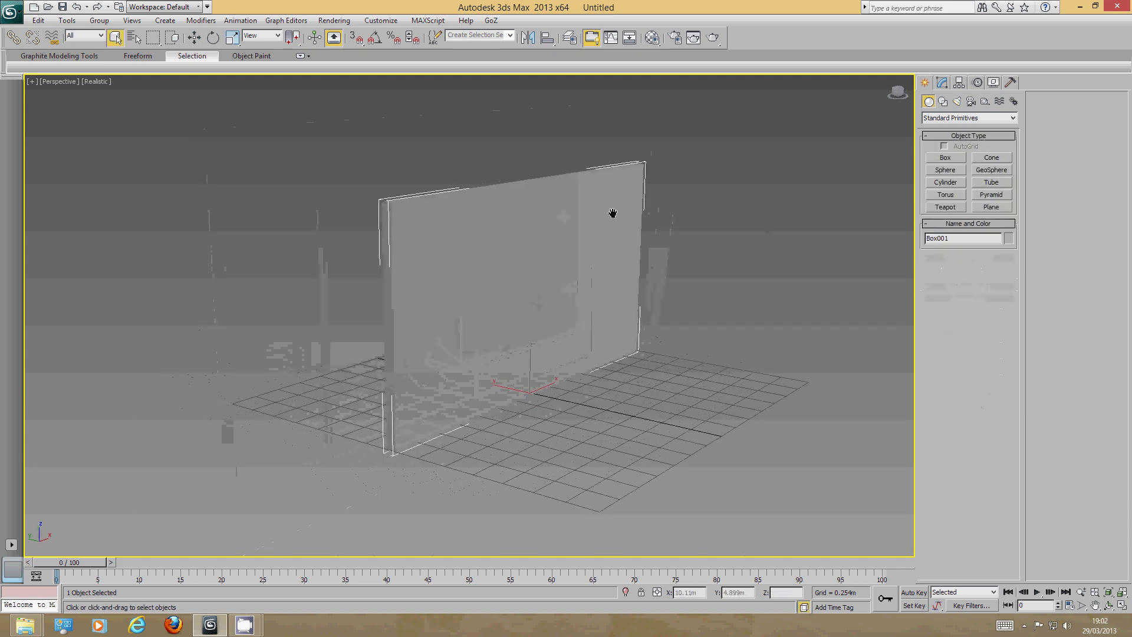
middle_click_drag(612, 213, 576, 129)
scroll(613, 264, "up", 3)
Open the Material Editor and add a Bitmap map to the Diffuse colour of the first material, 01 - Default.
key("m")
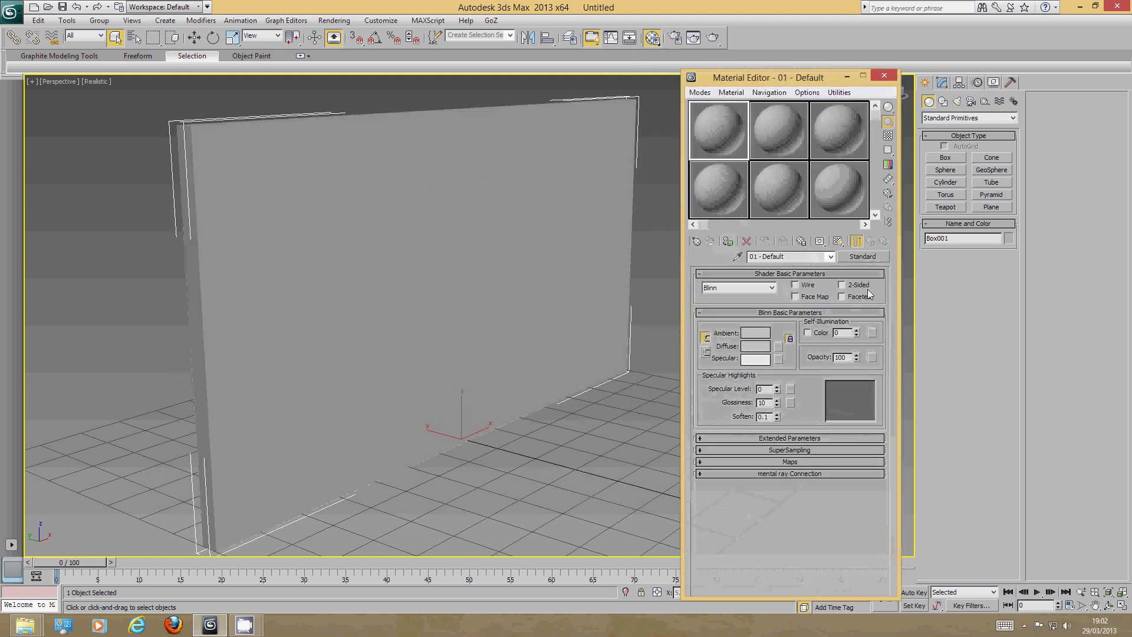
left_click(869, 261)
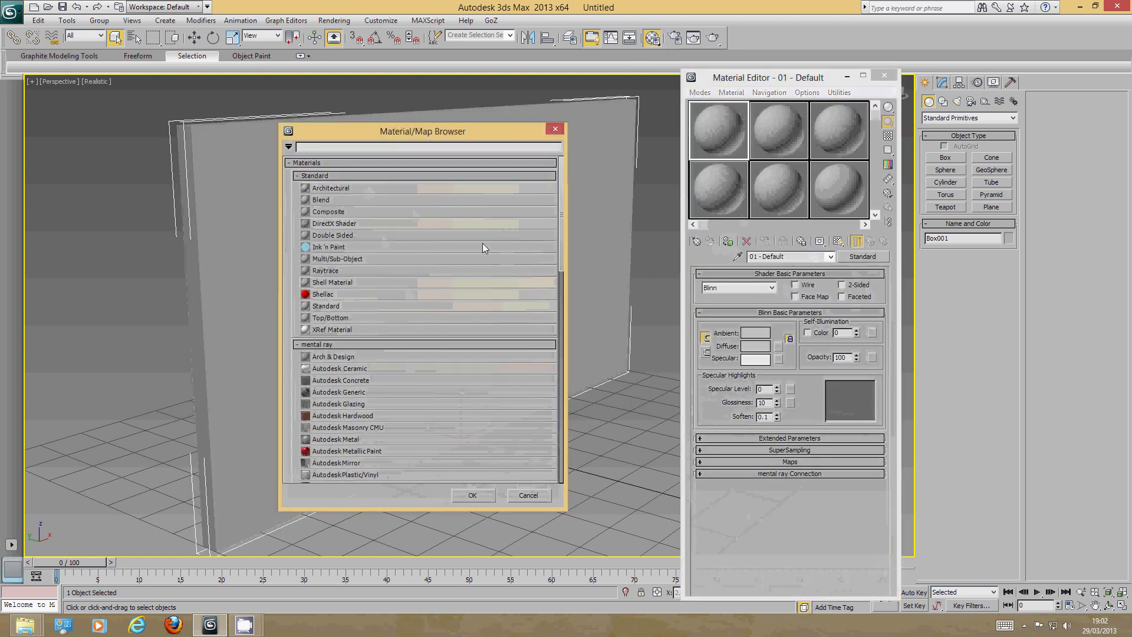
left_click(555, 128)
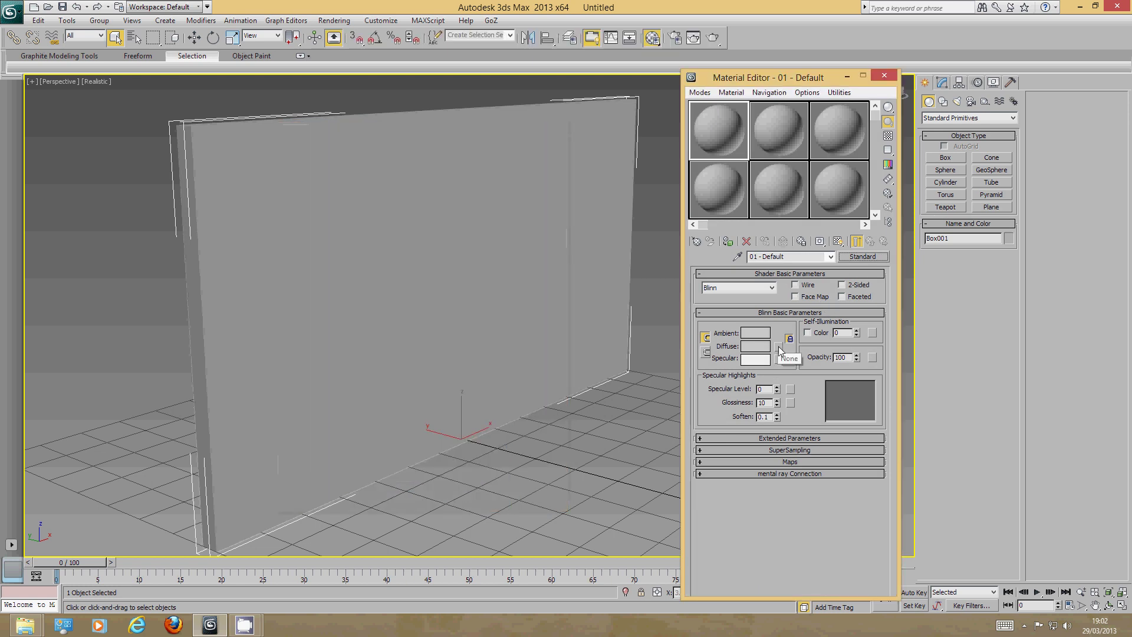
left_click(779, 349)
double_click(318, 188)
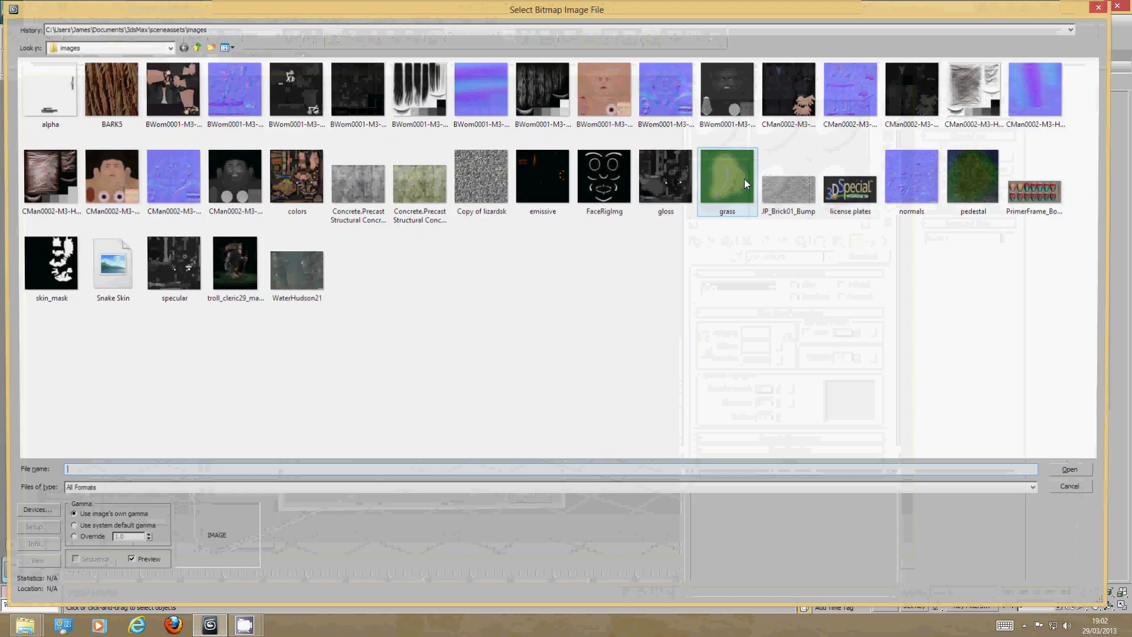
Load the brick_02 image from Concept Art\Textures on the KINGSTON (G:) drive as the diffuse bitmap and return to the parent material.
left_click(170, 48)
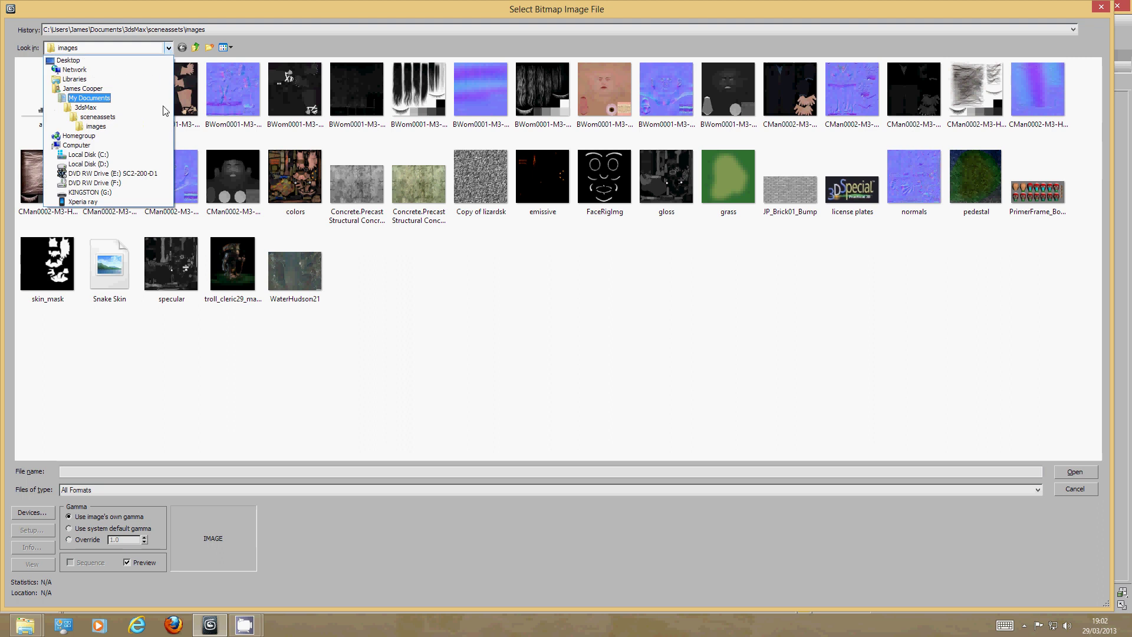
left_click(104, 193)
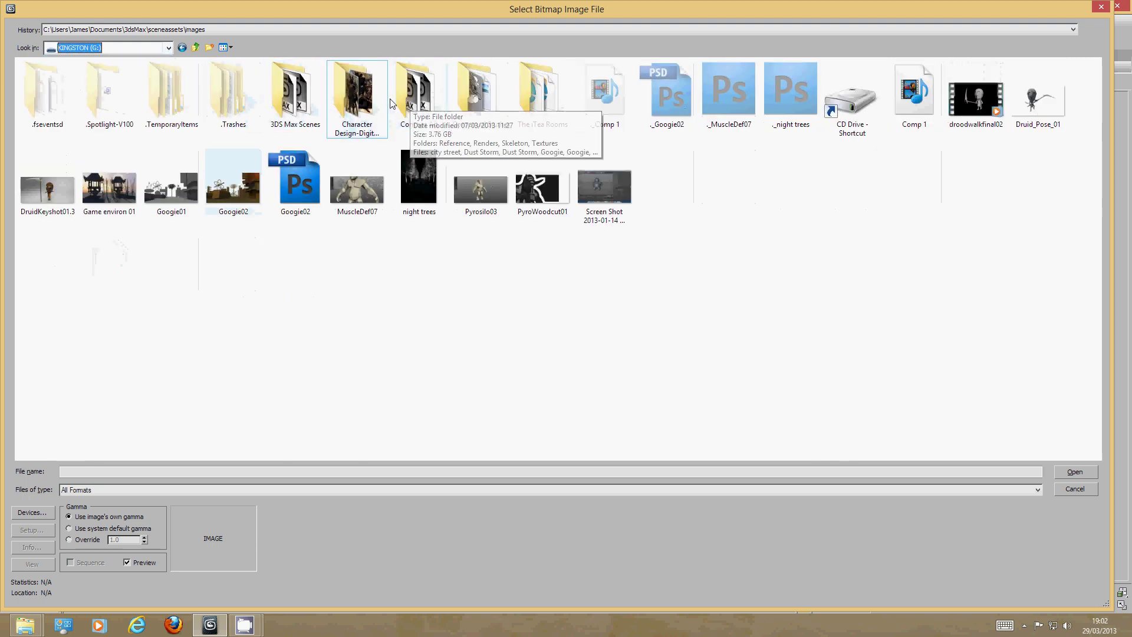
double_click(430, 106)
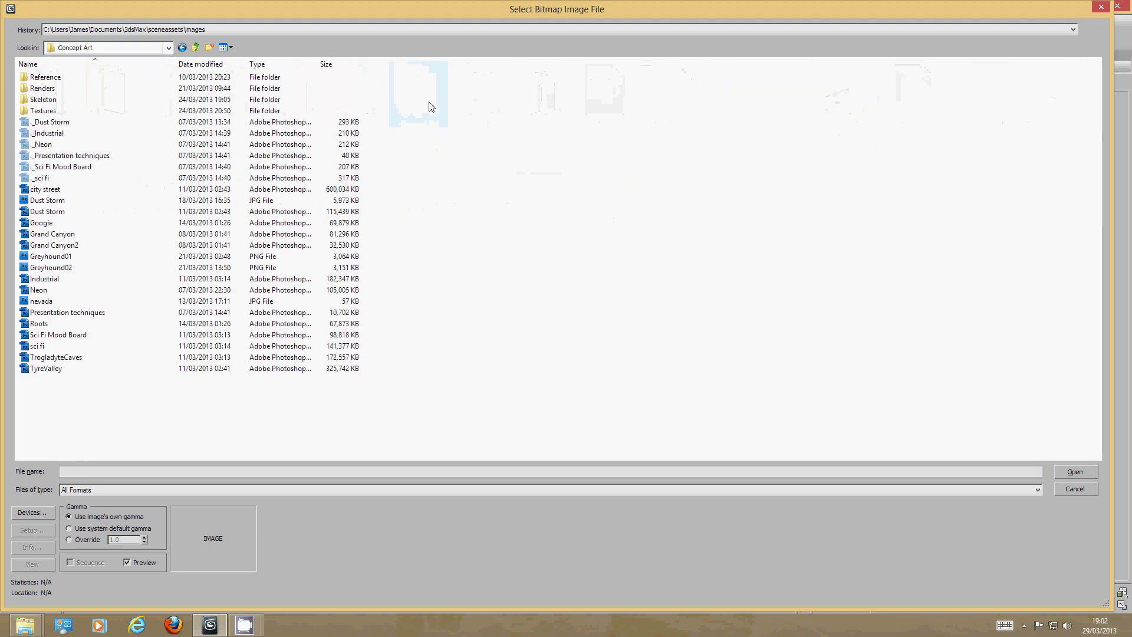
double_click(96, 112)
right_click(1084, 81)
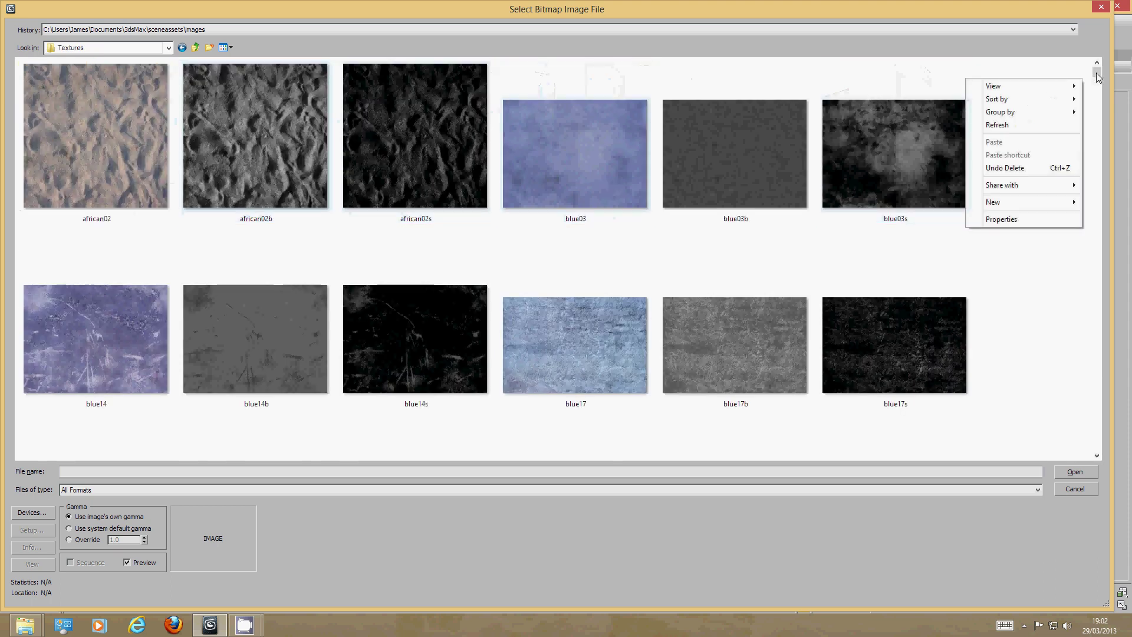
mouse_move(1096, 73)
left_mouse_down()
mouse_move(1094, 99)
mouse_move(1094, 89)
left_mouse_up()
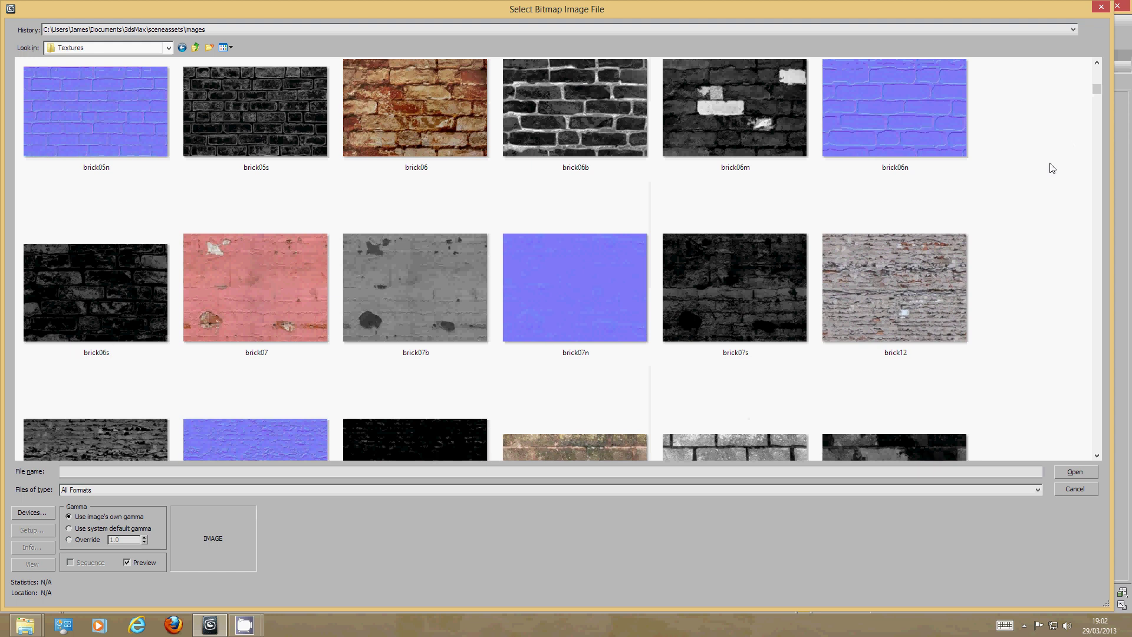
scroll(1052, 168, "up", 2)
scroll(1052, 168, "up", 5)
scroll(1050, 169, "down", 3)
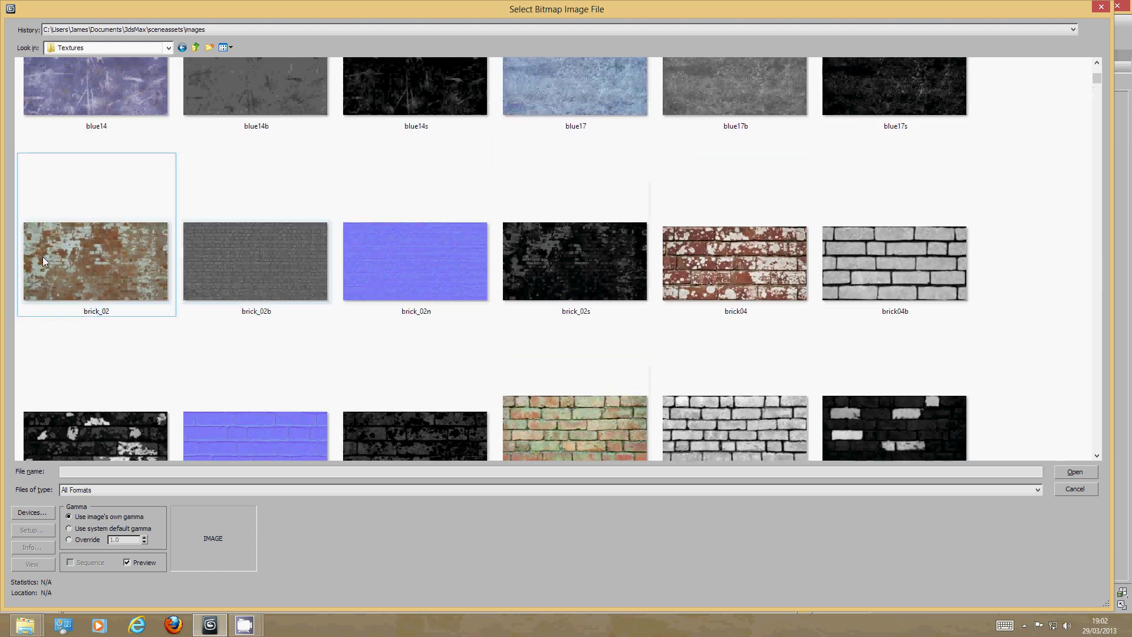
double_click(112, 246)
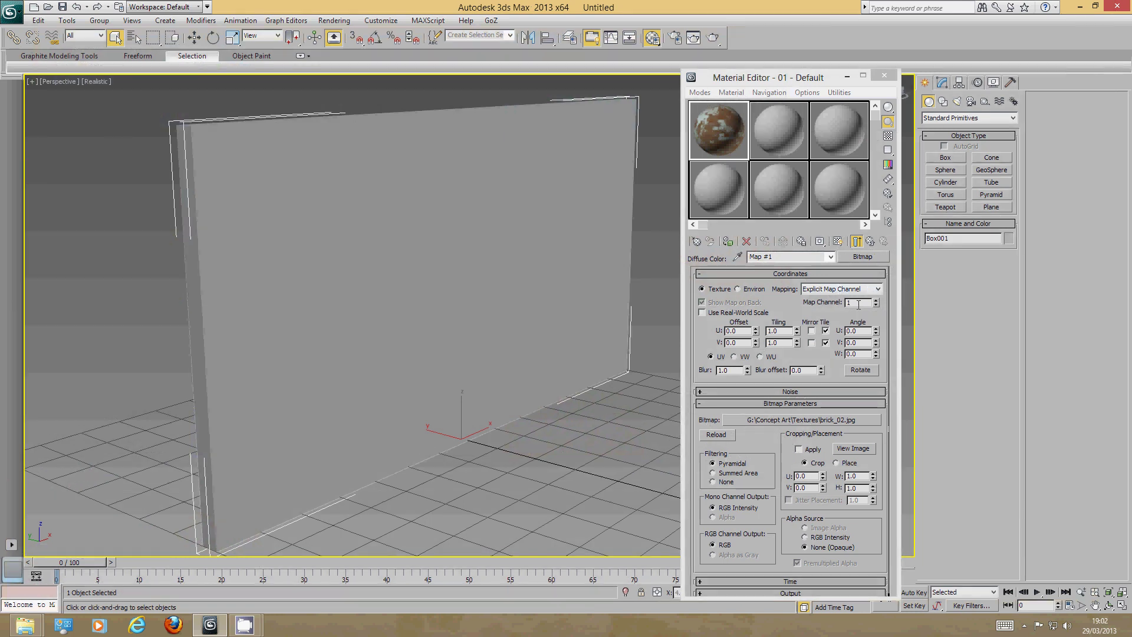
left_click(870, 241)
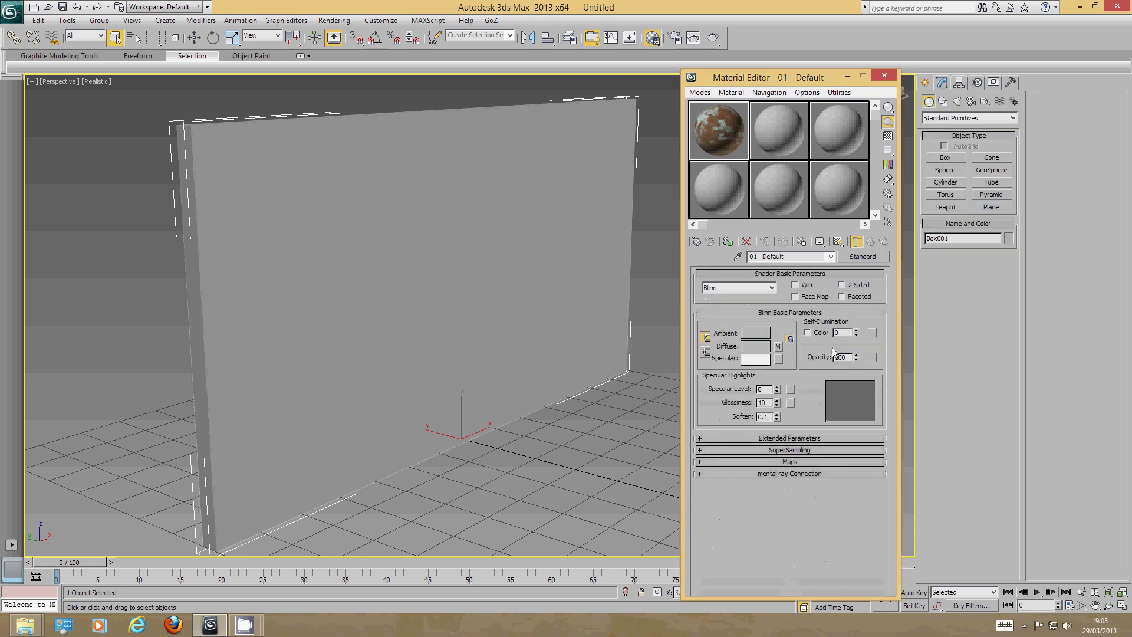
Assign a Normal Bump map to the material's Bump slot.
left_click(777, 461)
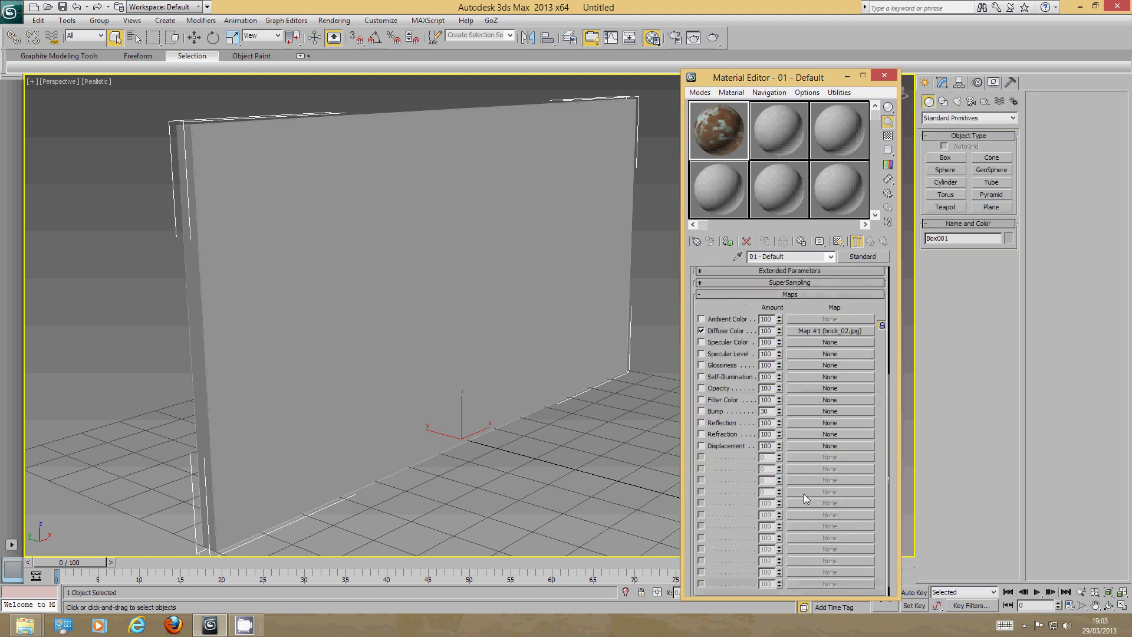
left_click(825, 414)
double_click(376, 376)
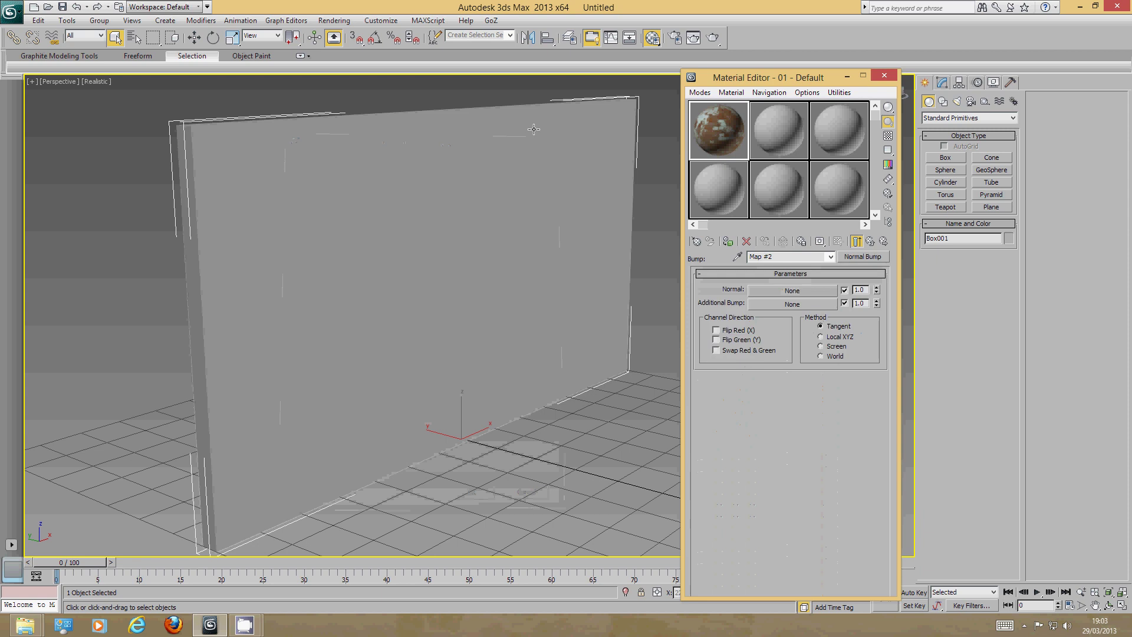
Load the brick_02n image as a Bitmap in the Normal slot of the Normal Bump map.
left_click(790, 294)
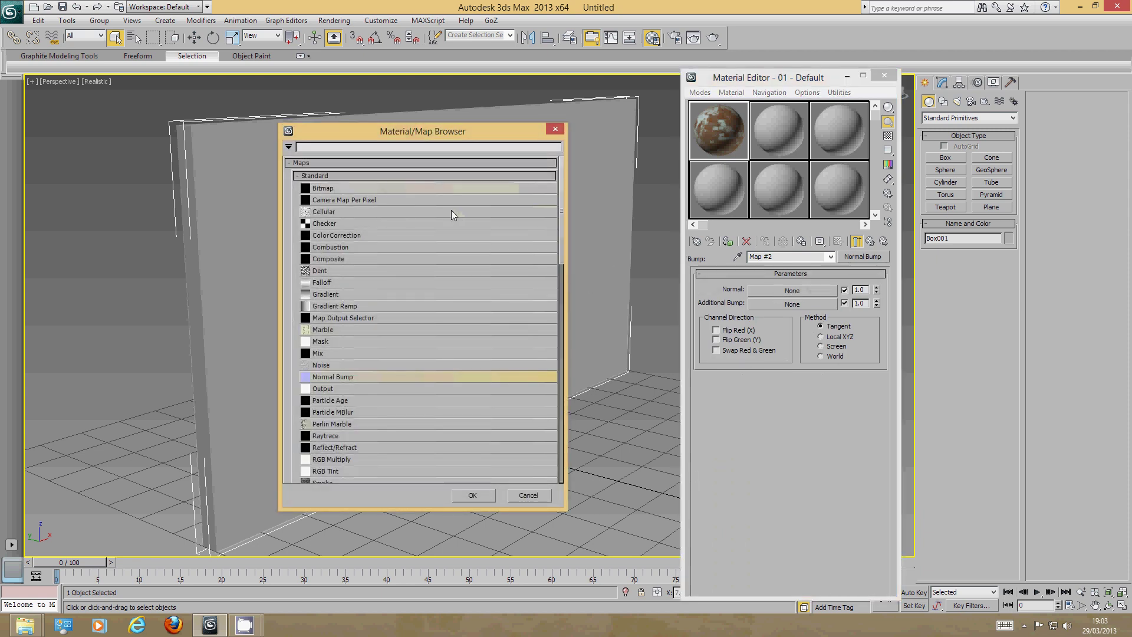
double_click(423, 188)
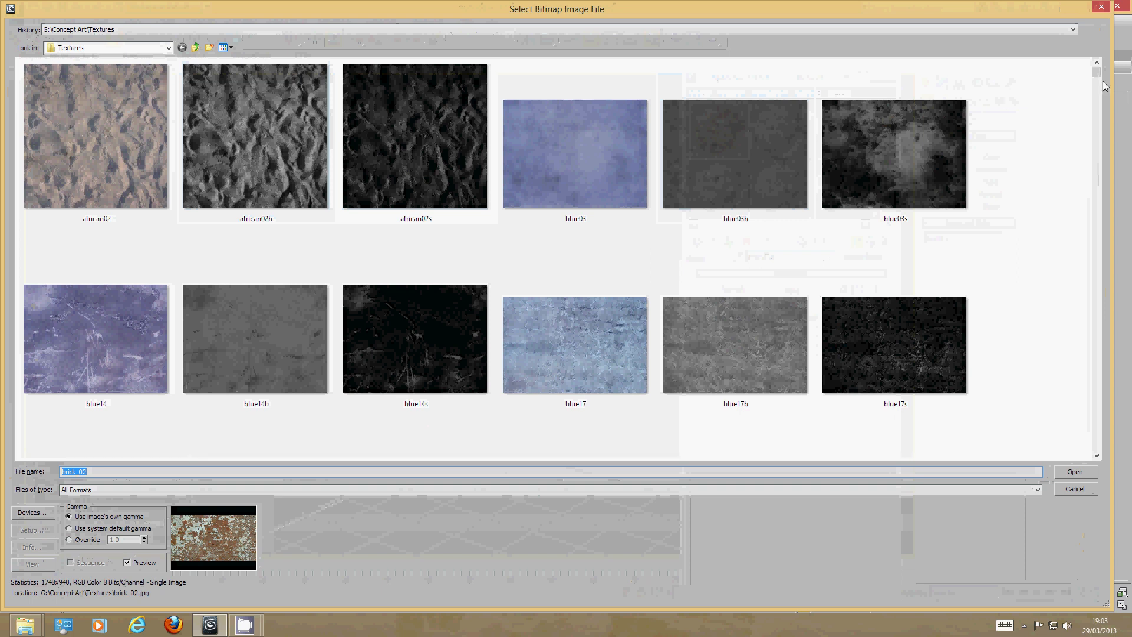
mouse_move(1103, 84)
left_mouse_down()
mouse_move(1098, 95)
mouse_move(1098, 86)
left_mouse_up()
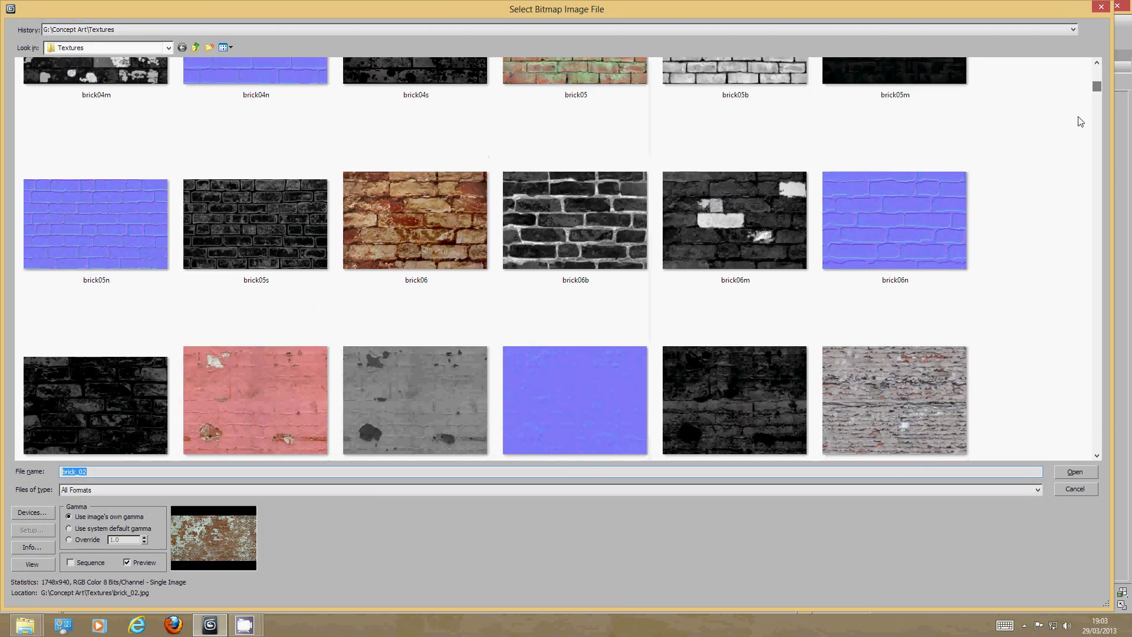
scroll(1061, 158, "up", 3)
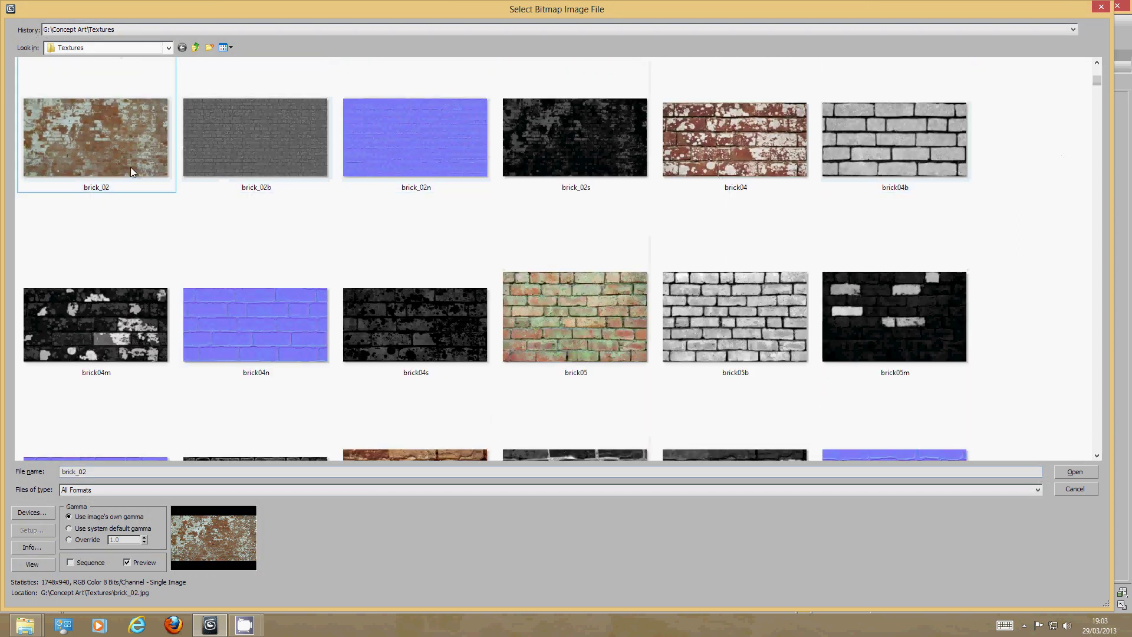
double_click(436, 144)
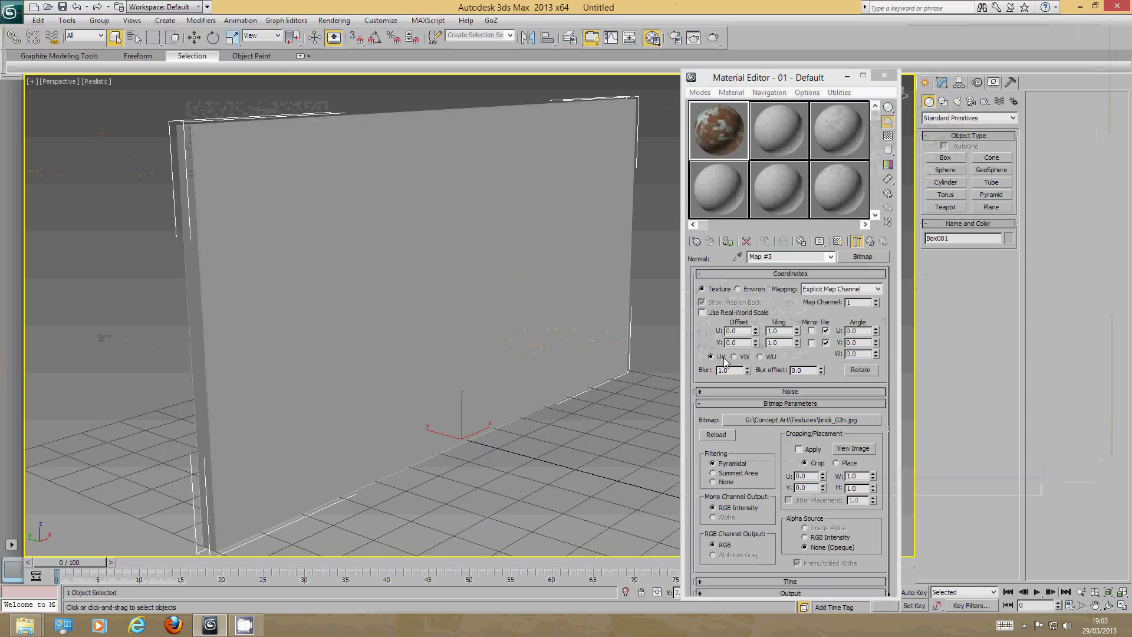
left_click(873, 243)
Load the brick_02b image as a Bitmap in the Additional Bump slot and return to the Normal Bump parameters.
left_click(822, 304)
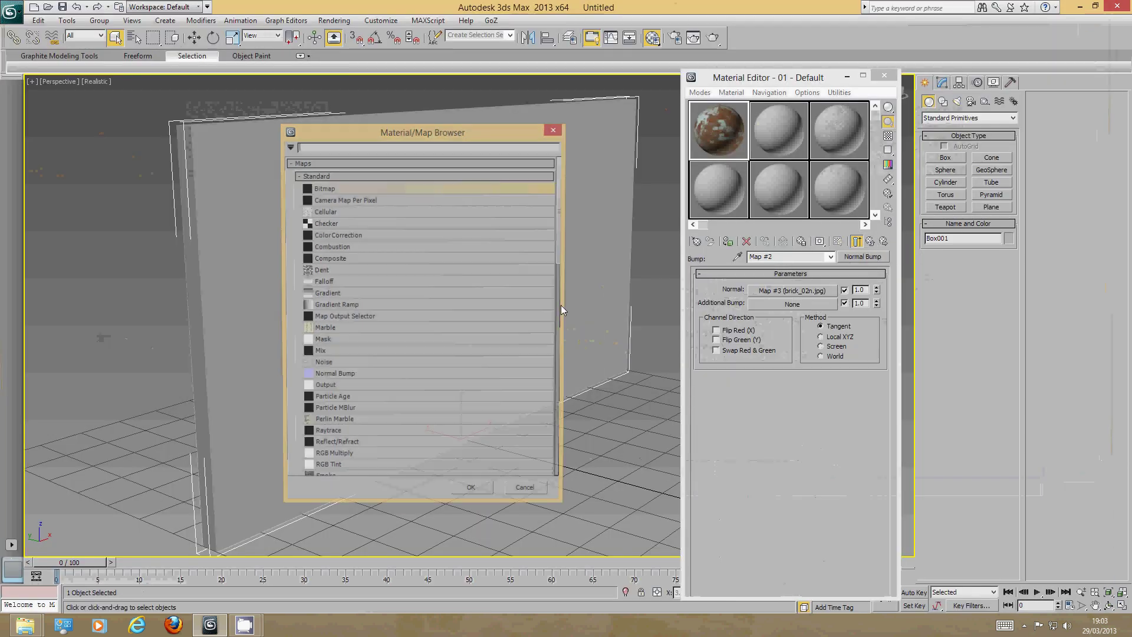
double_click(348, 189)
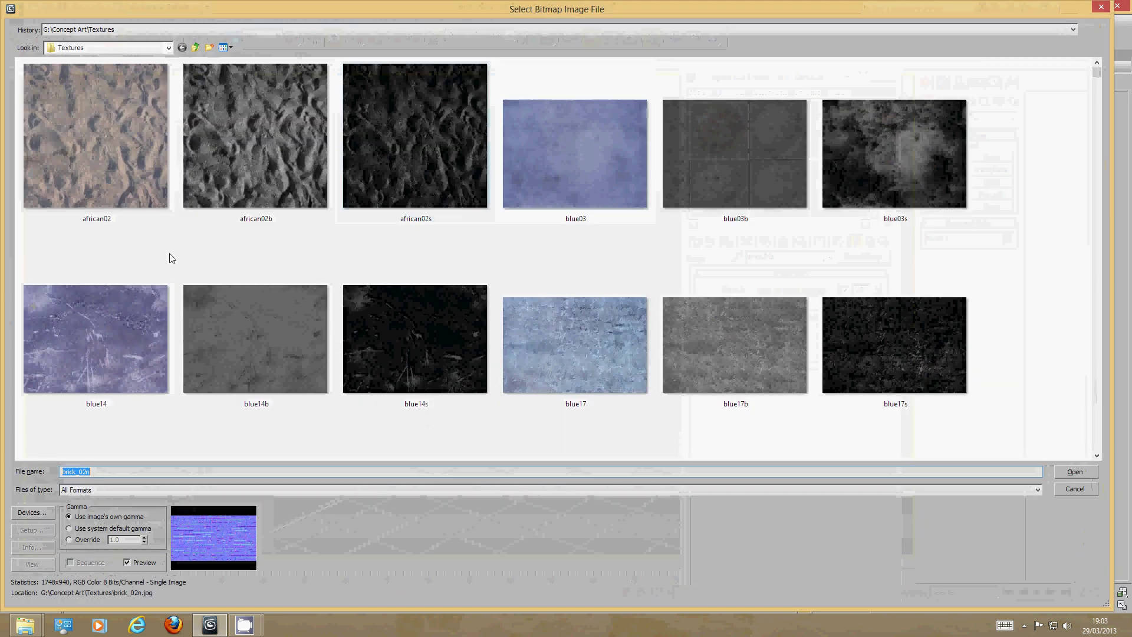
scroll(1062, 104, "down", 5)
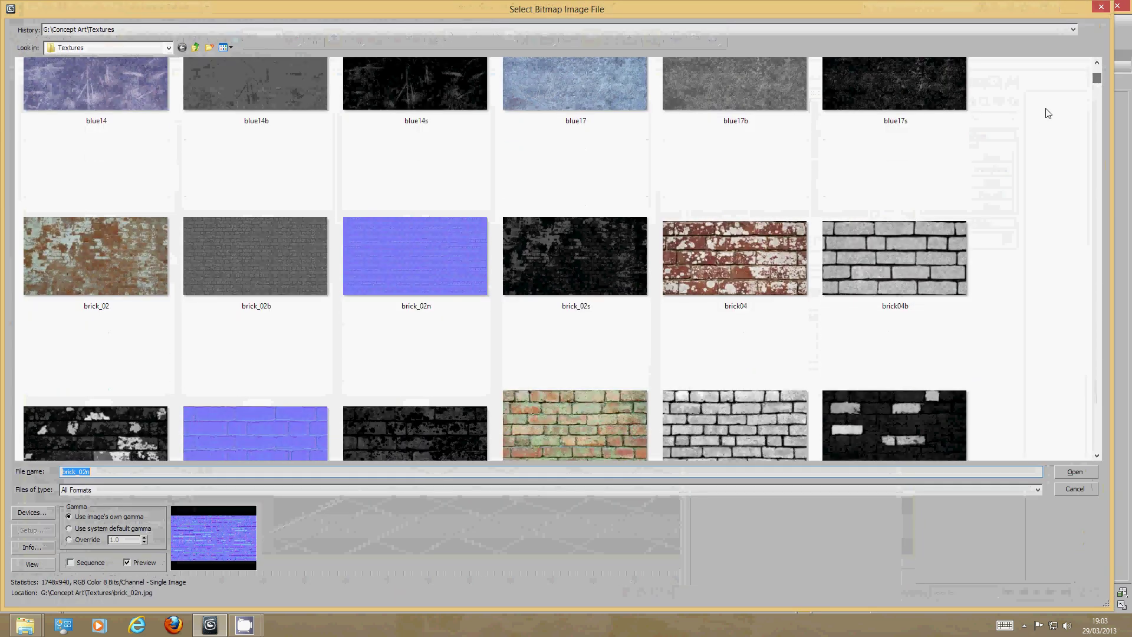
double_click(263, 257)
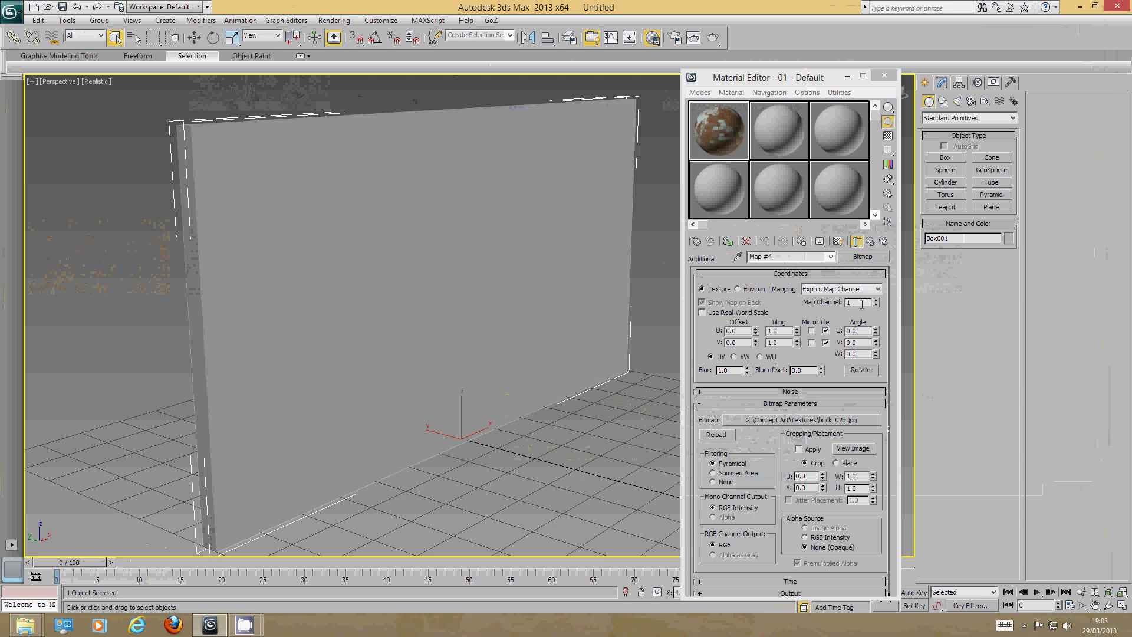
left_click(871, 245)
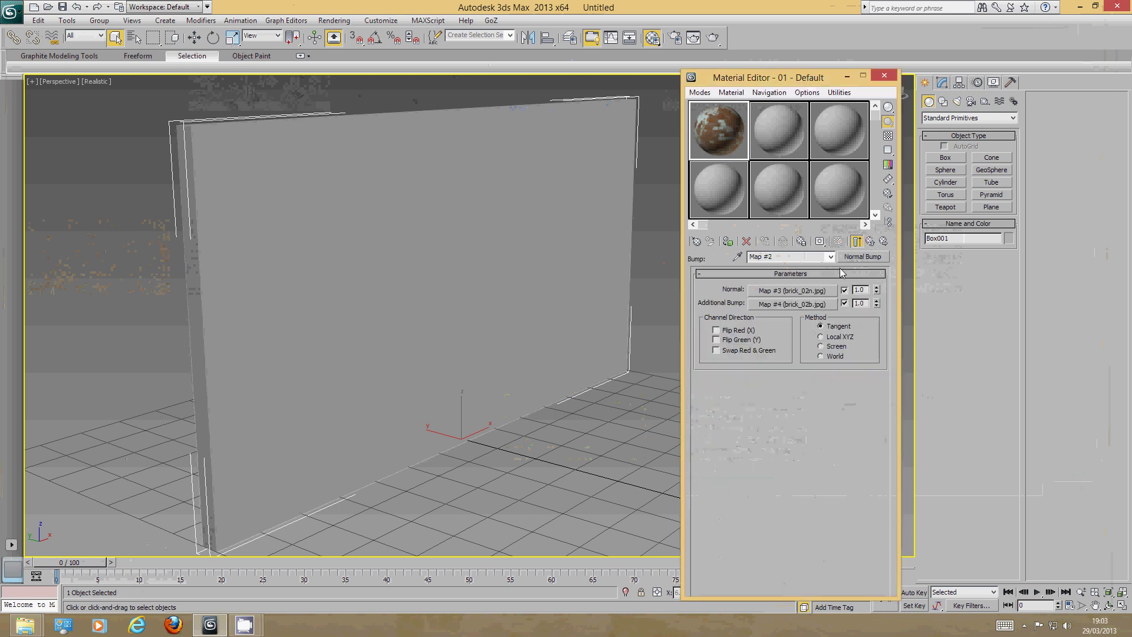
Load the brick_02s image as a Bitmap in the material's Specular colour slot and return to the parent material.
left_click(871, 245)
scroll(781, 363, "up", 5)
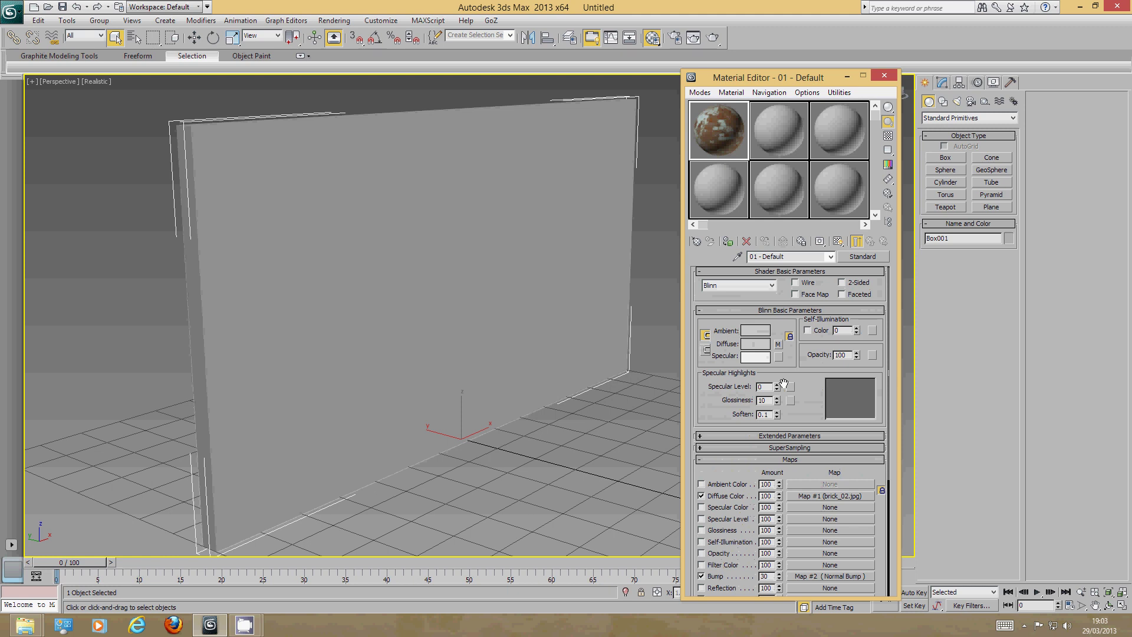
left_click(779, 358)
double_click(316, 192)
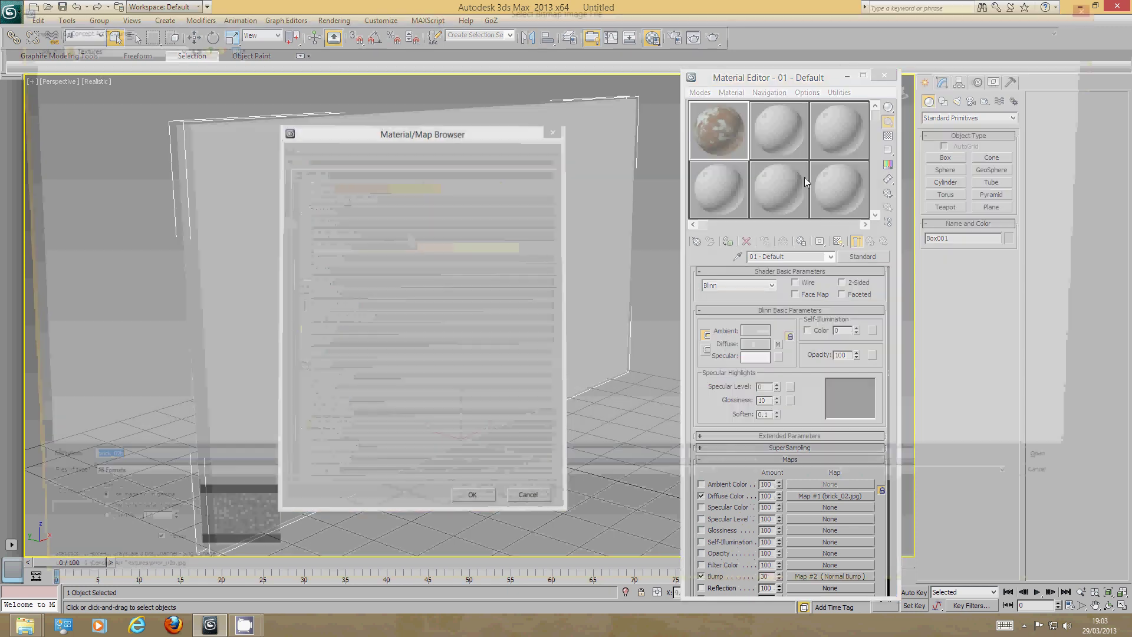
left_click_drag(1095, 72, 1097, 83)
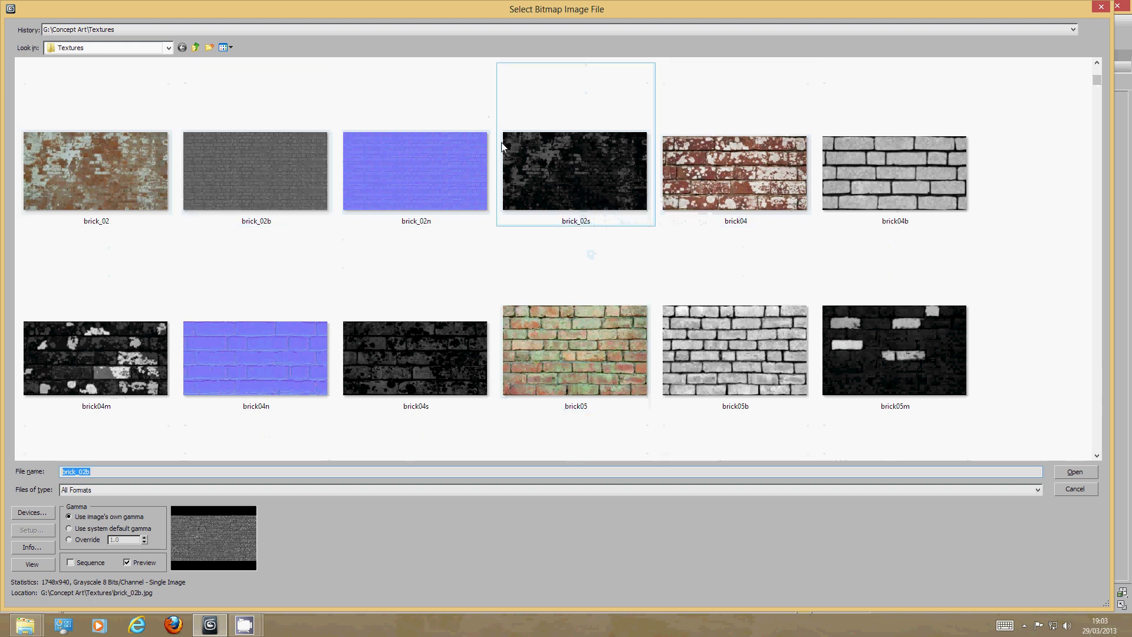
left_click(593, 170)
double_click(592, 167)
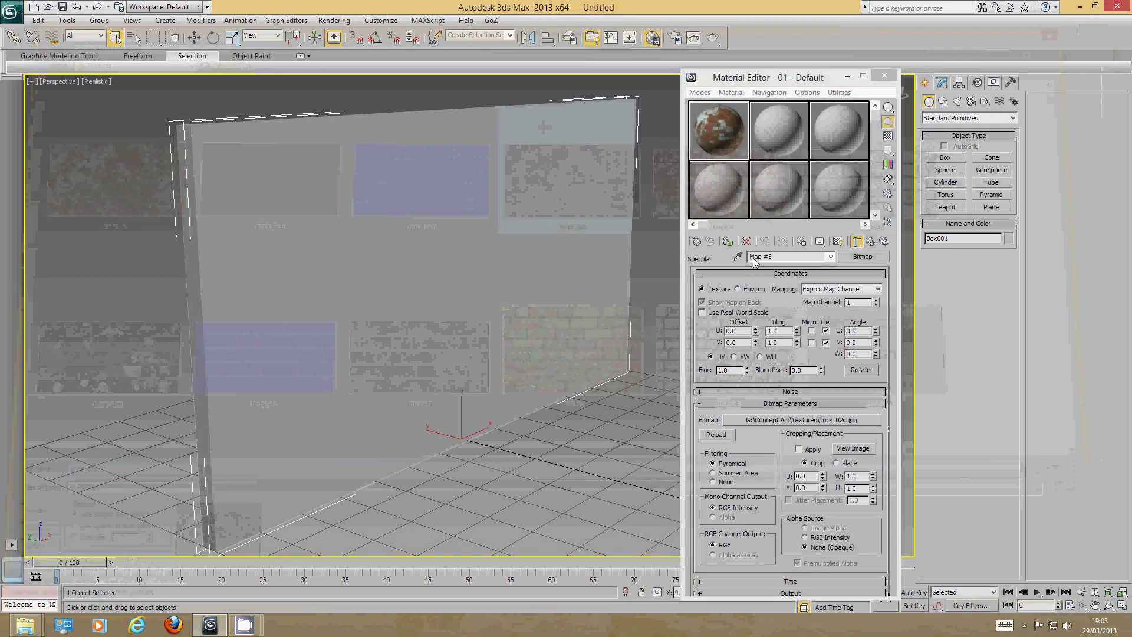
left_click(870, 242)
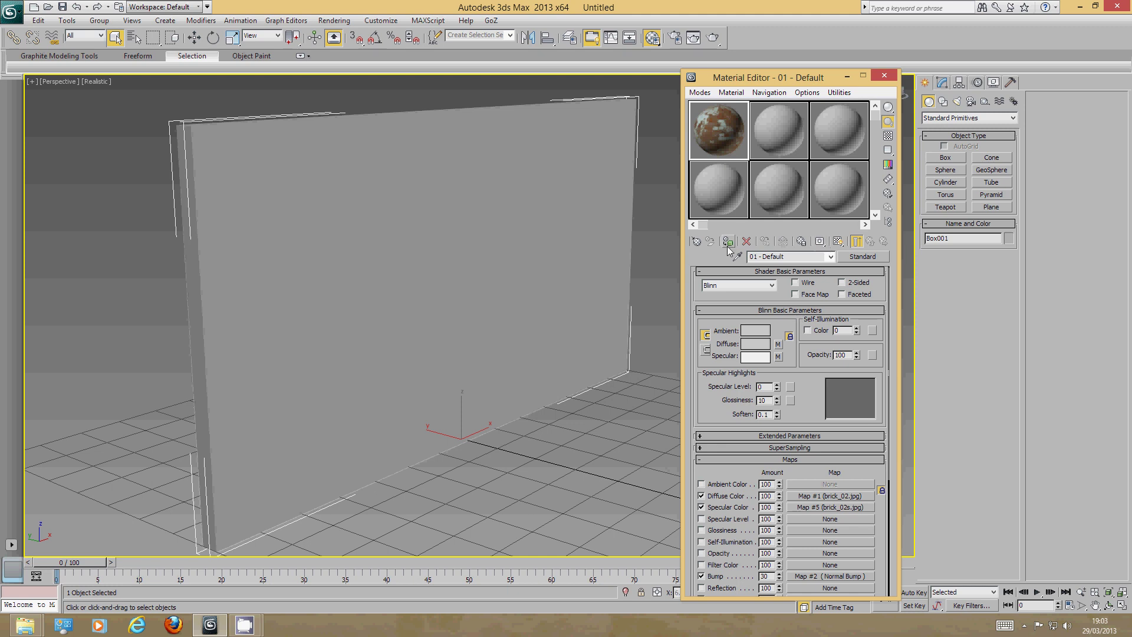
Change the second sample material, 02 - Default, from Standard to the mental ray material type.
left_click(779, 126)
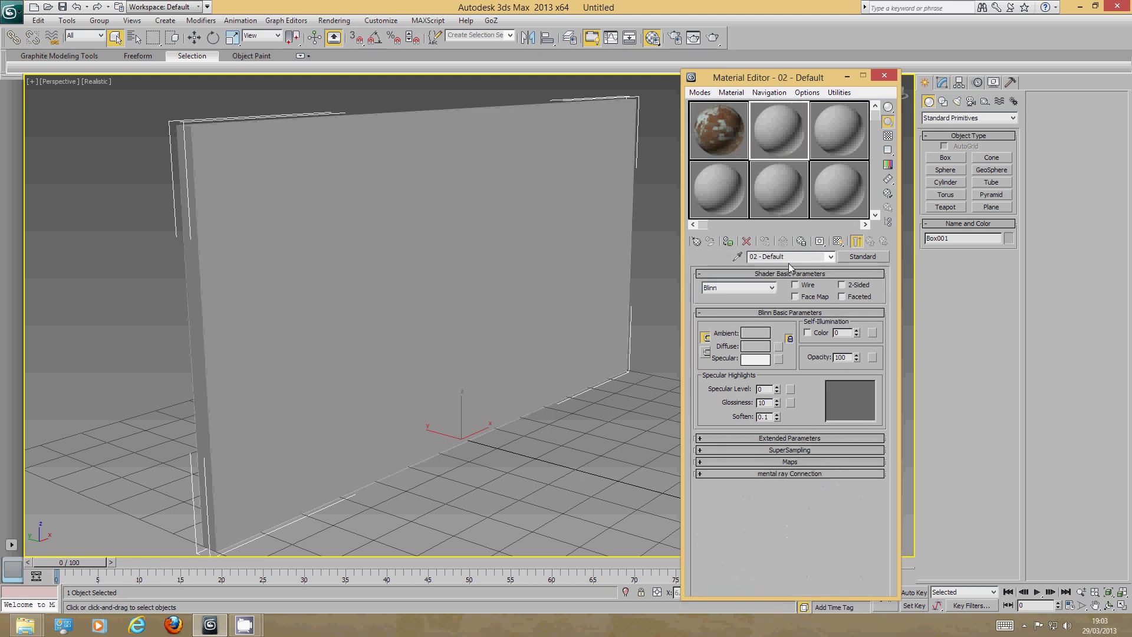
left_click(866, 257)
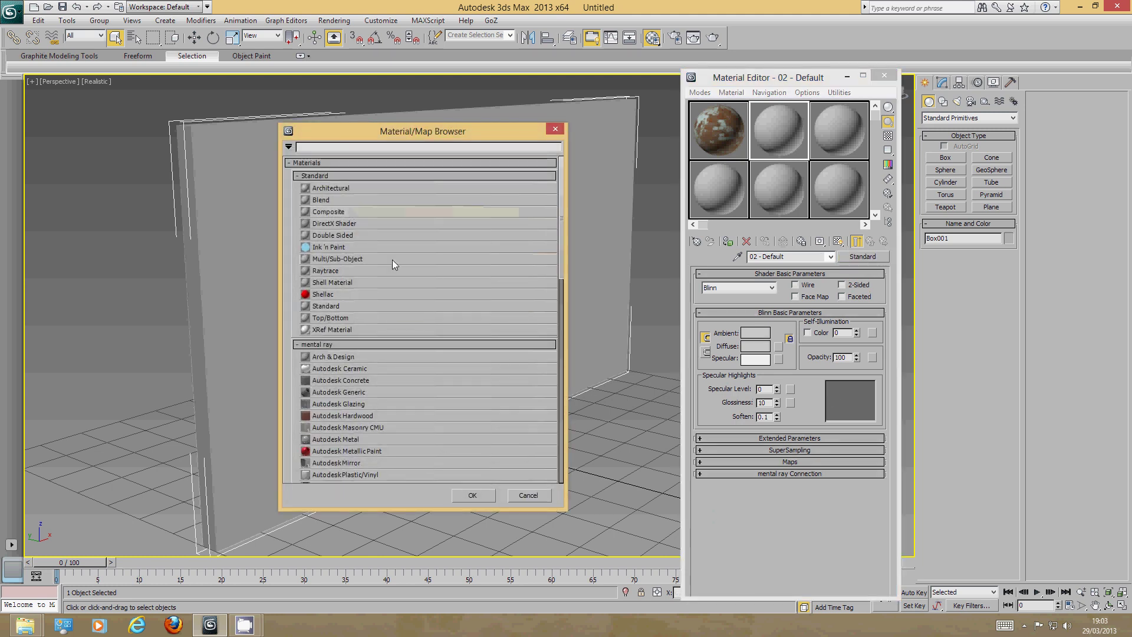
left_click_drag(561, 270, 564, 302)
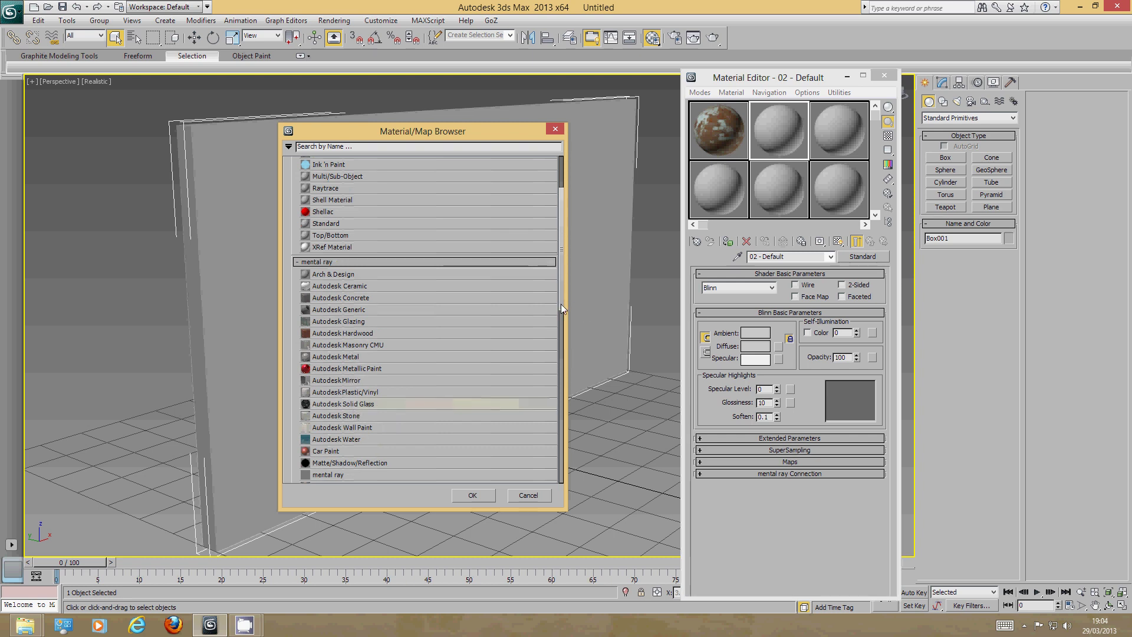
scroll(550, 371, "down", 5)
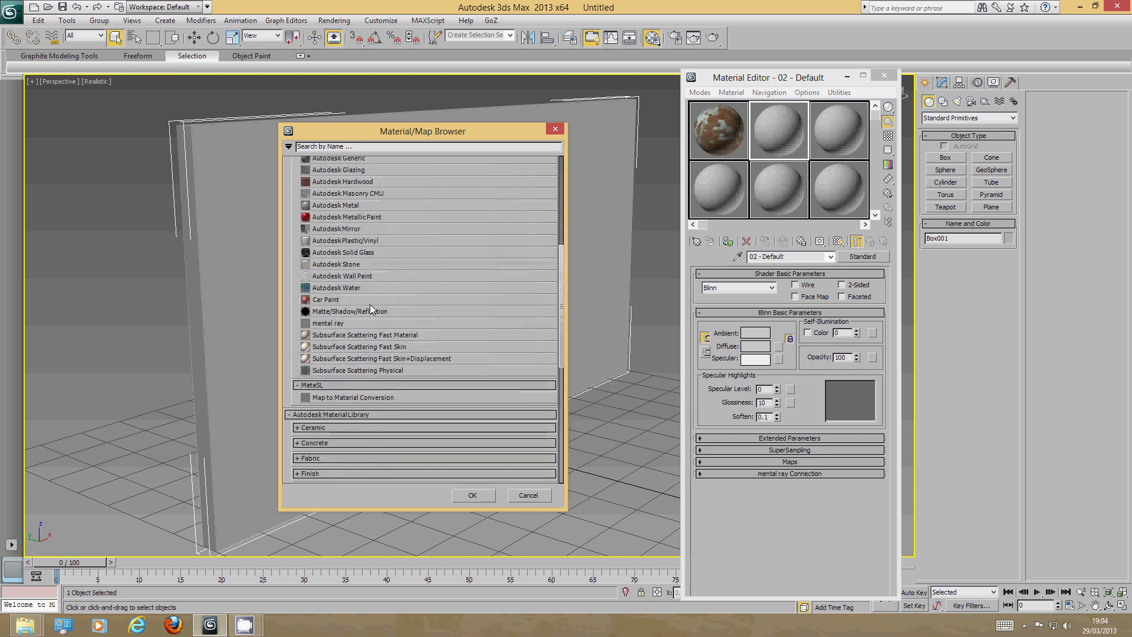
double_click(373, 320)
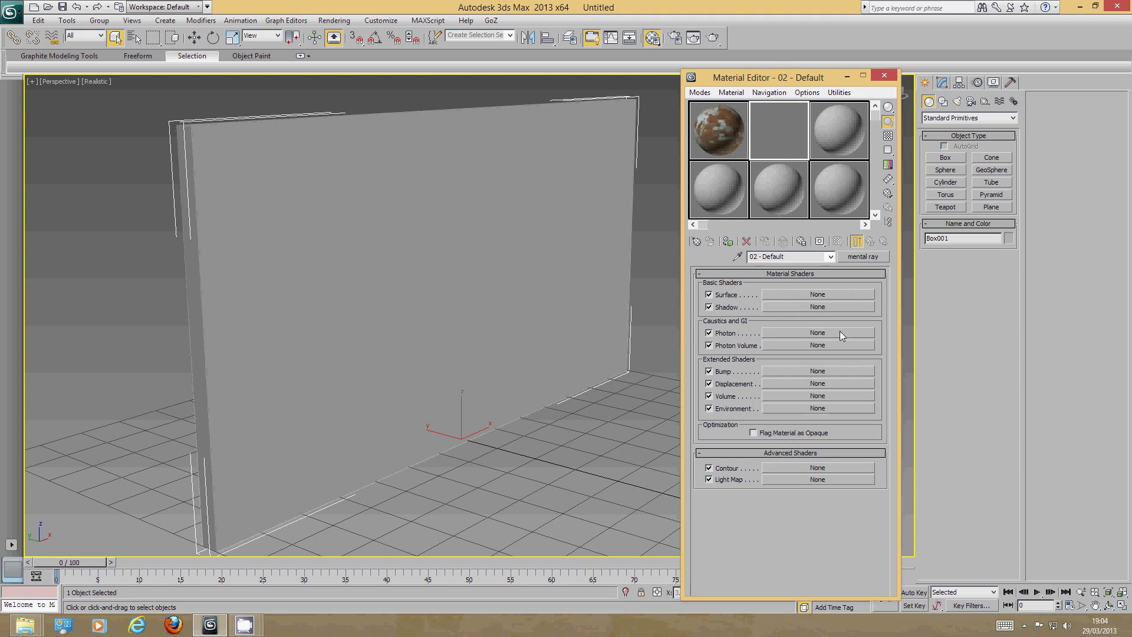
Assign a Composite map to the Surface shader of the mental ray material.
left_click(833, 295)
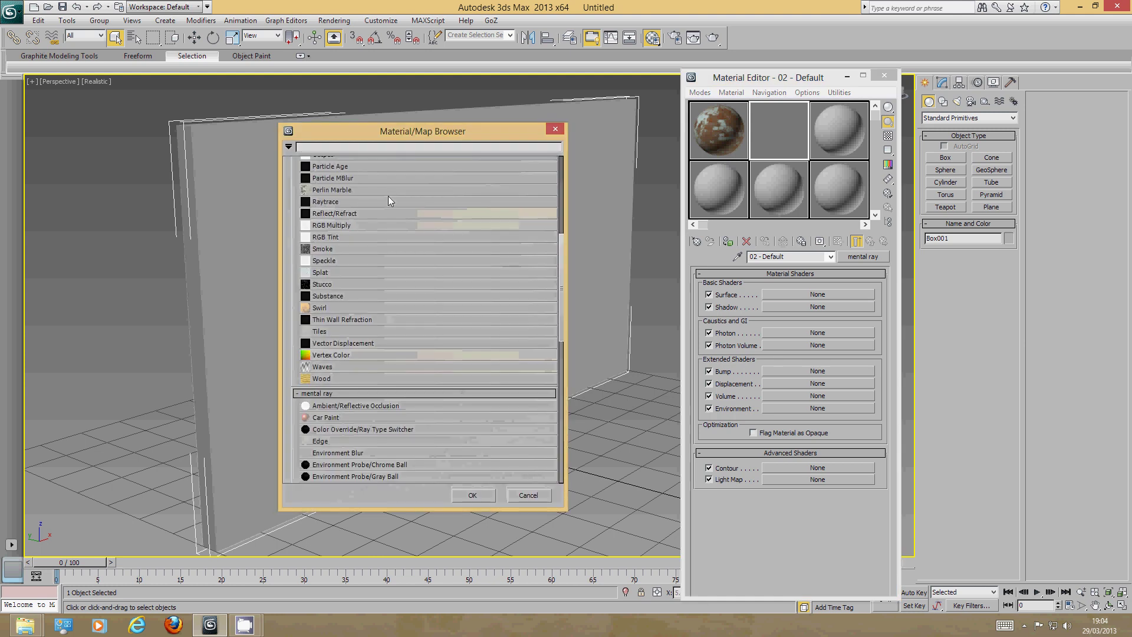
left_click_drag(560, 288, 560, 216)
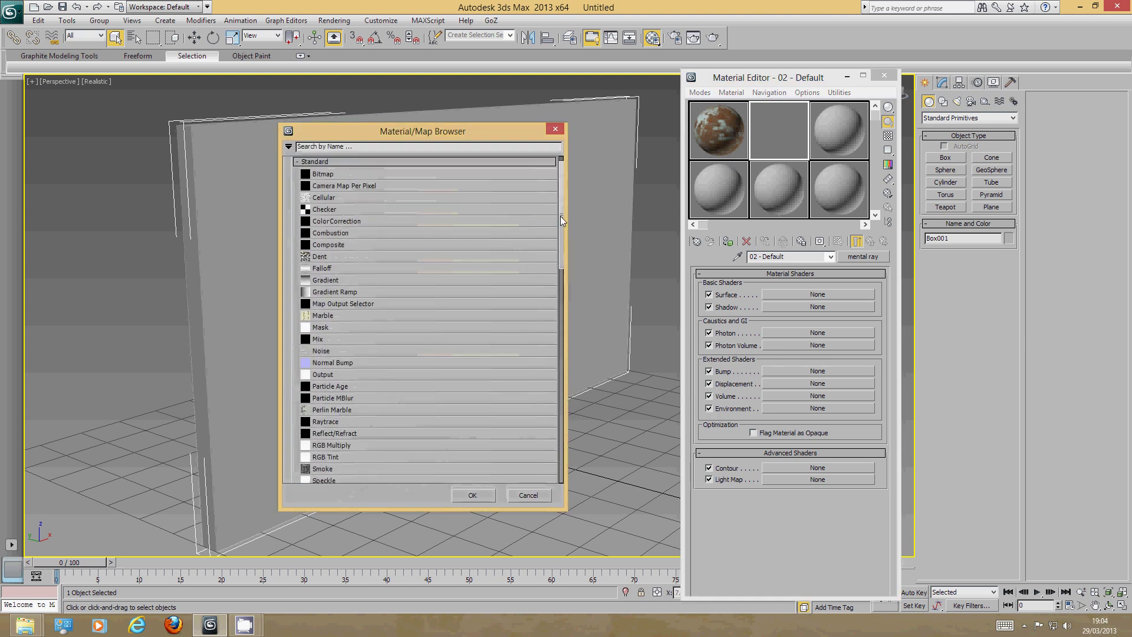
double_click(438, 248)
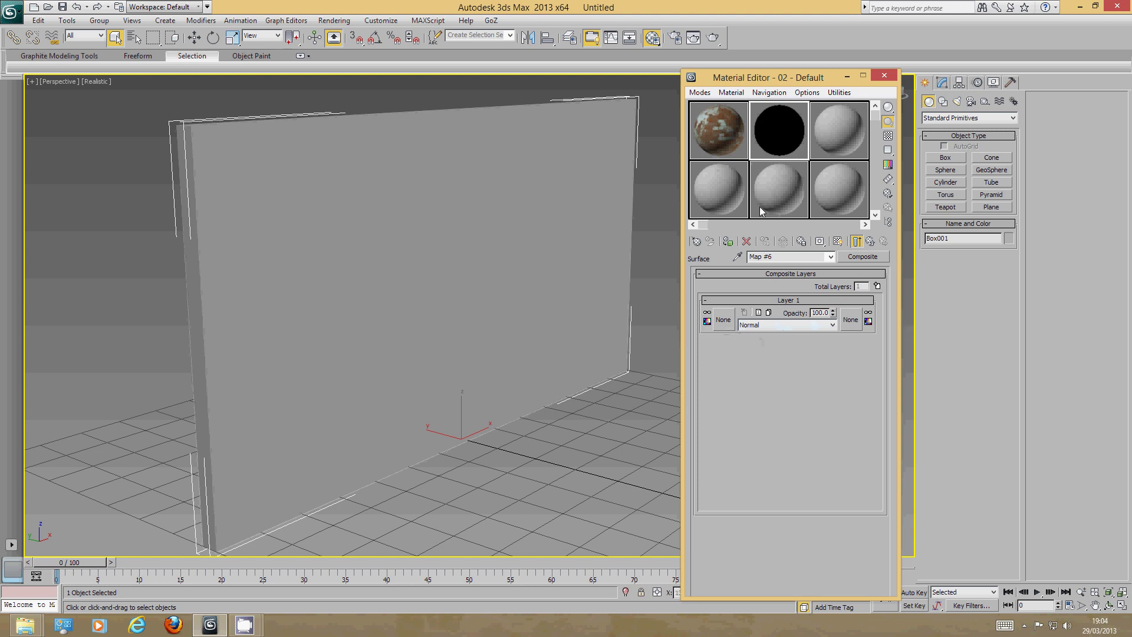
Assign a Material to Shader map to Layer 1 of the Composite map and show its parameters.
left_click(724, 321)
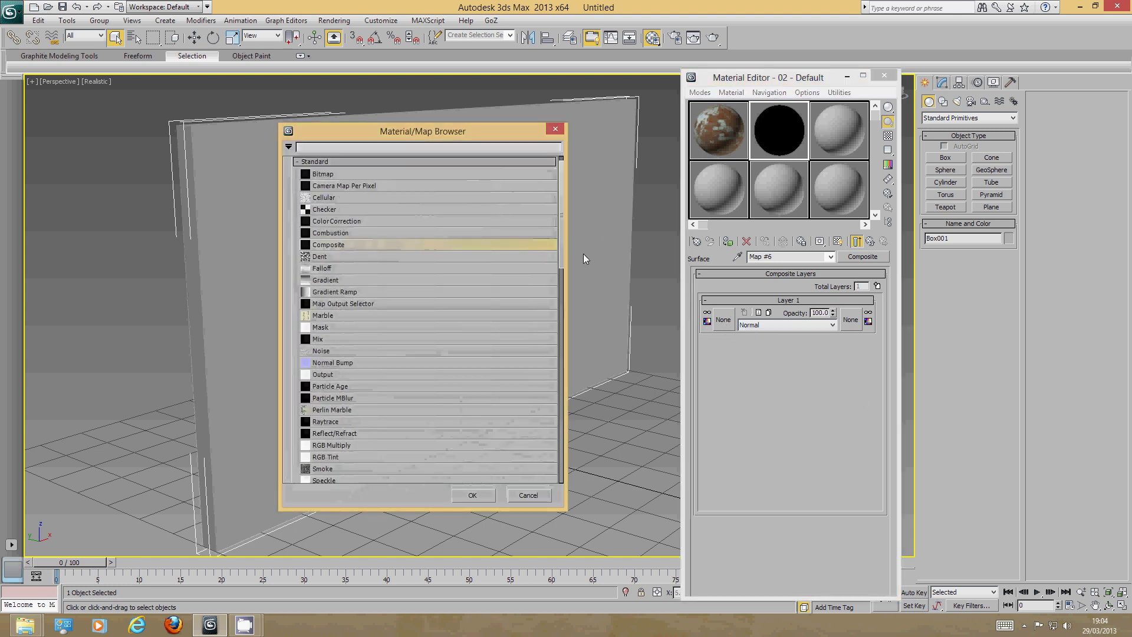
scroll(555, 270, "down", 5)
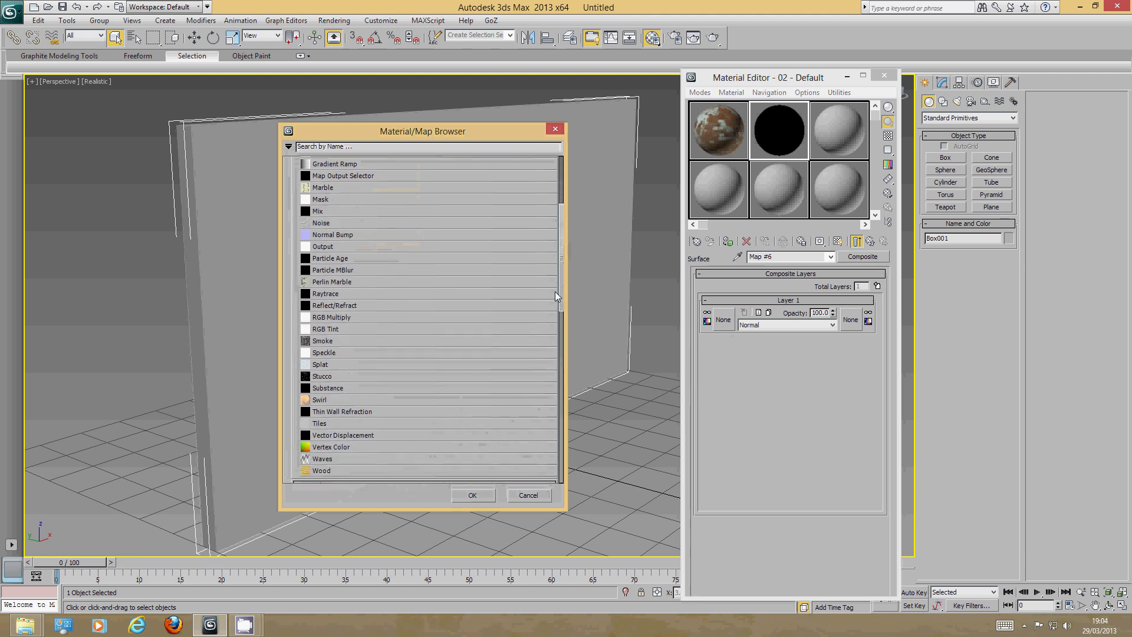
left_click_drag(554, 299, 544, 391)
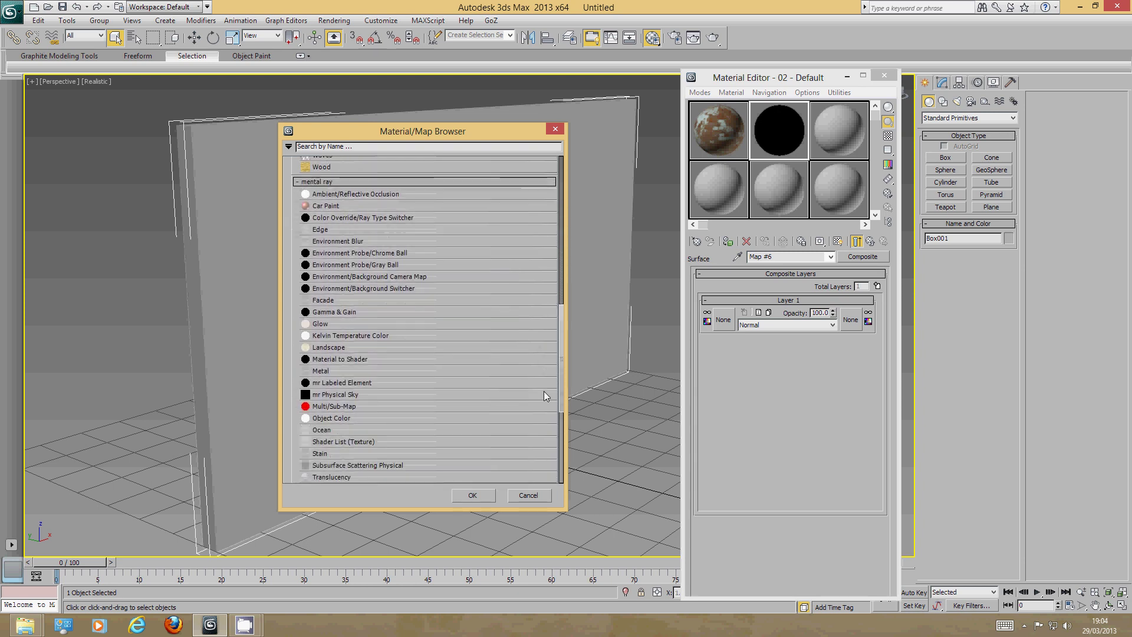
left_click(377, 357)
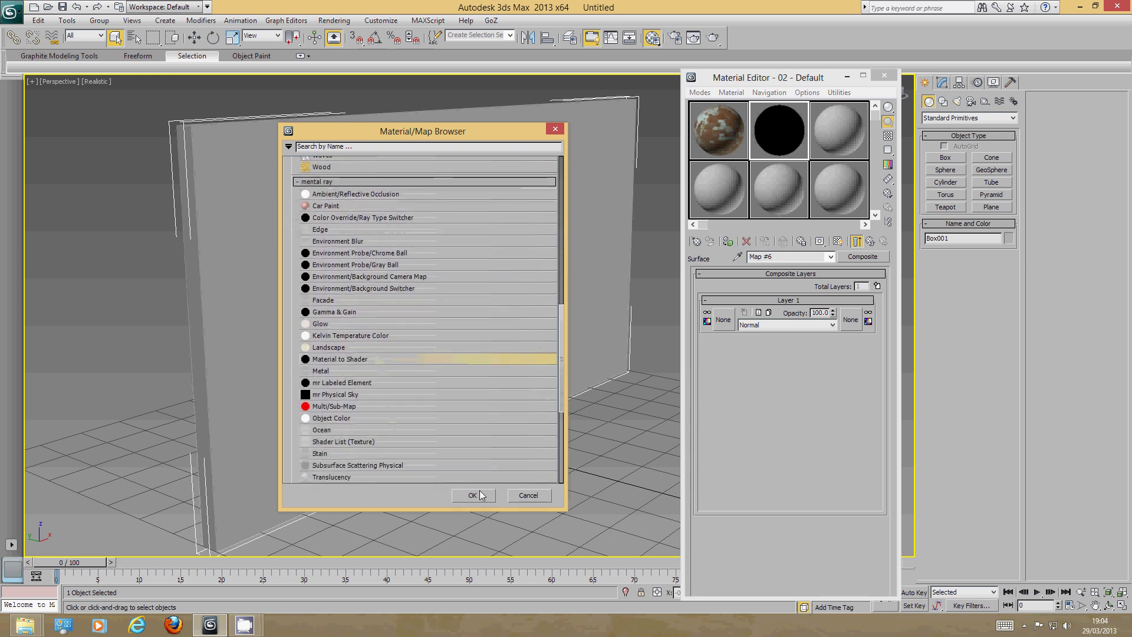
left_click(474, 496)
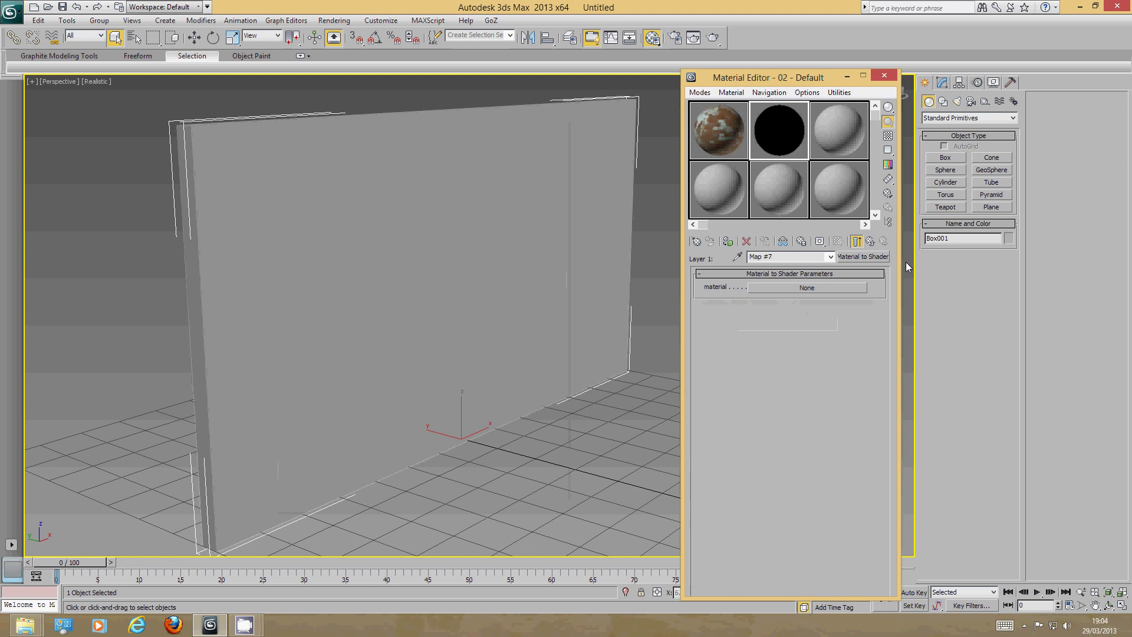
left_click(870, 241)
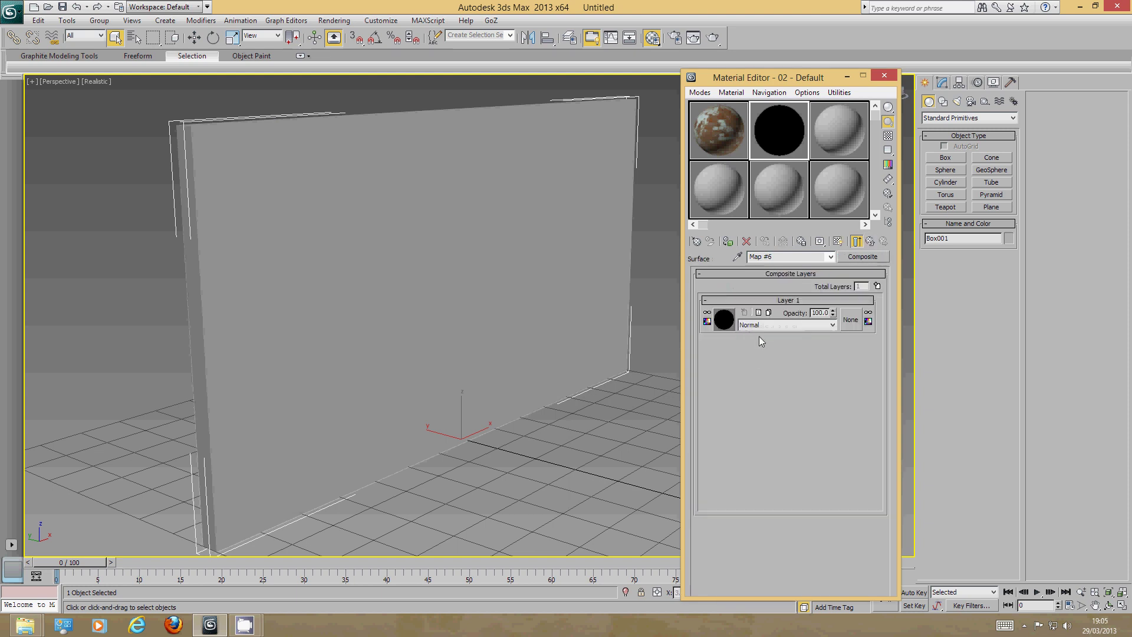
left_click(731, 319)
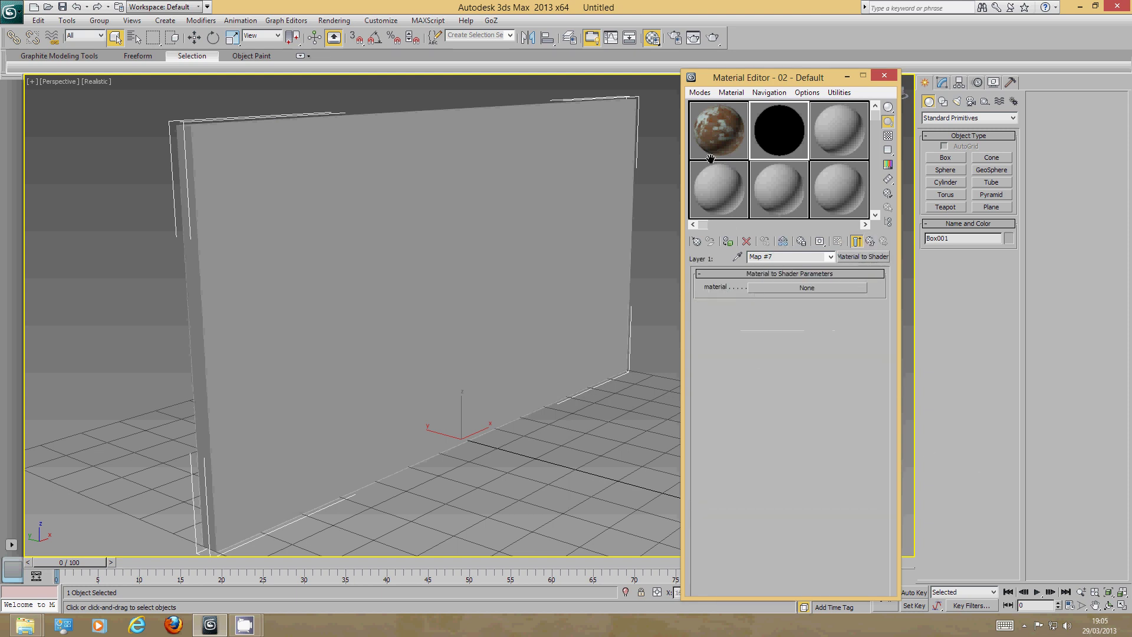
Copy the 01 - Default brick material, paste it as an instance into the Material to Shader slot, and return to the Composite layers.
left_click(717, 137)
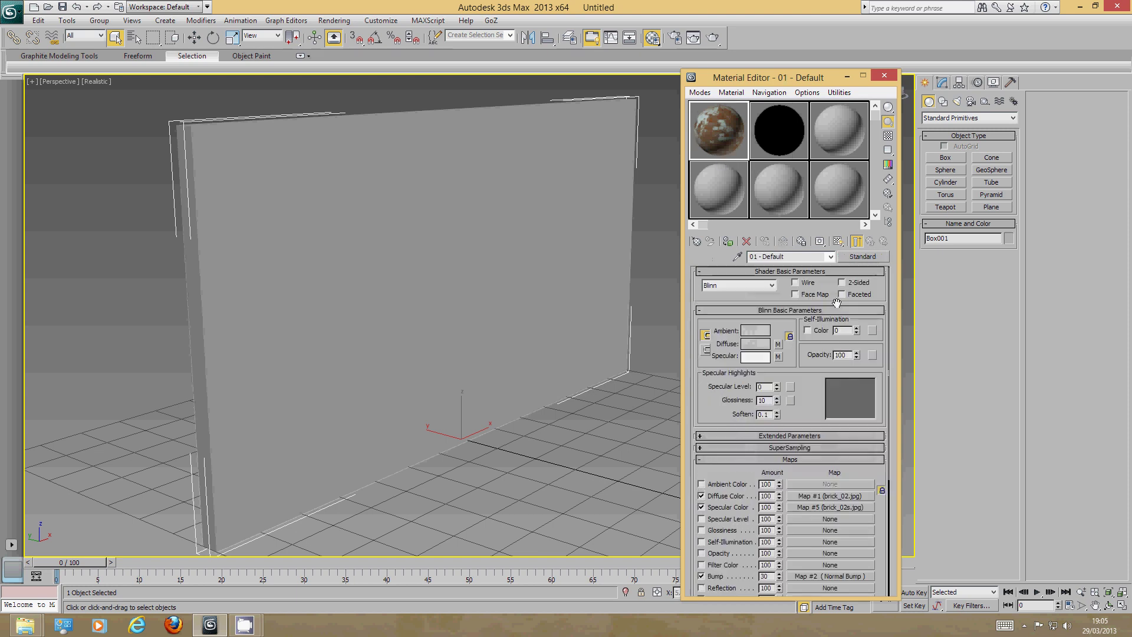
right_click(870, 262)
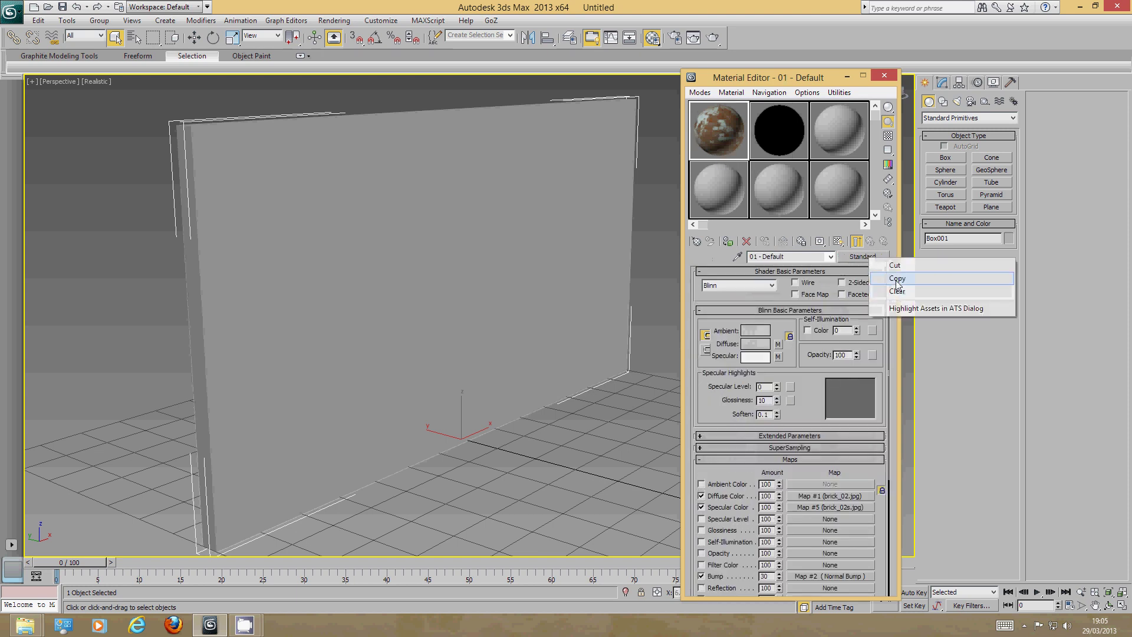
left_click(896, 278)
left_click(779, 158)
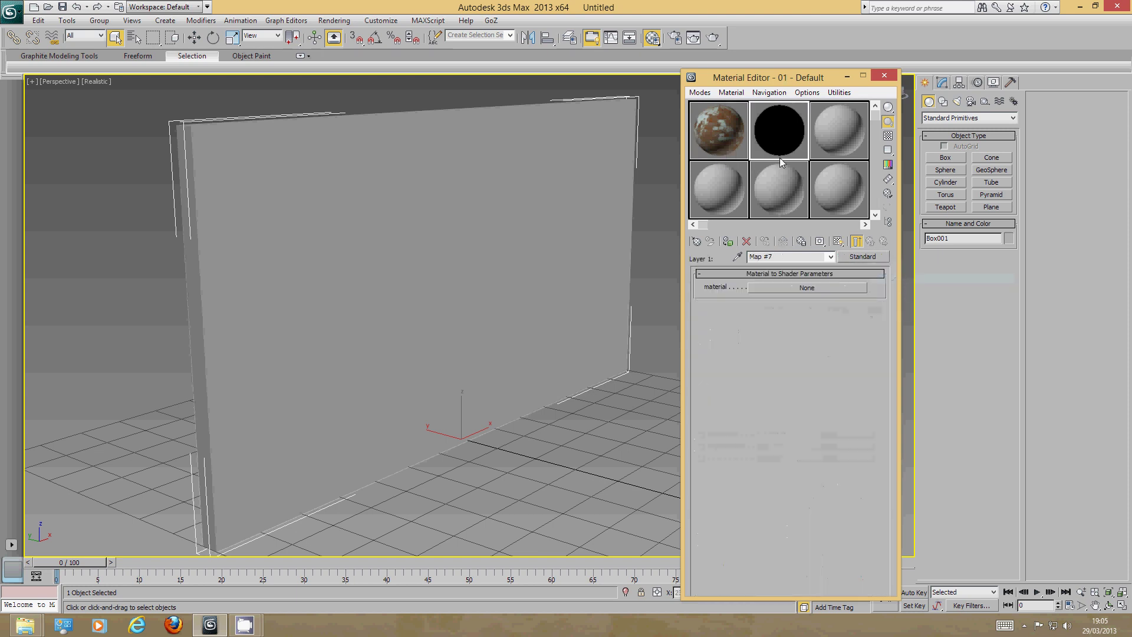
right_click(823, 285)
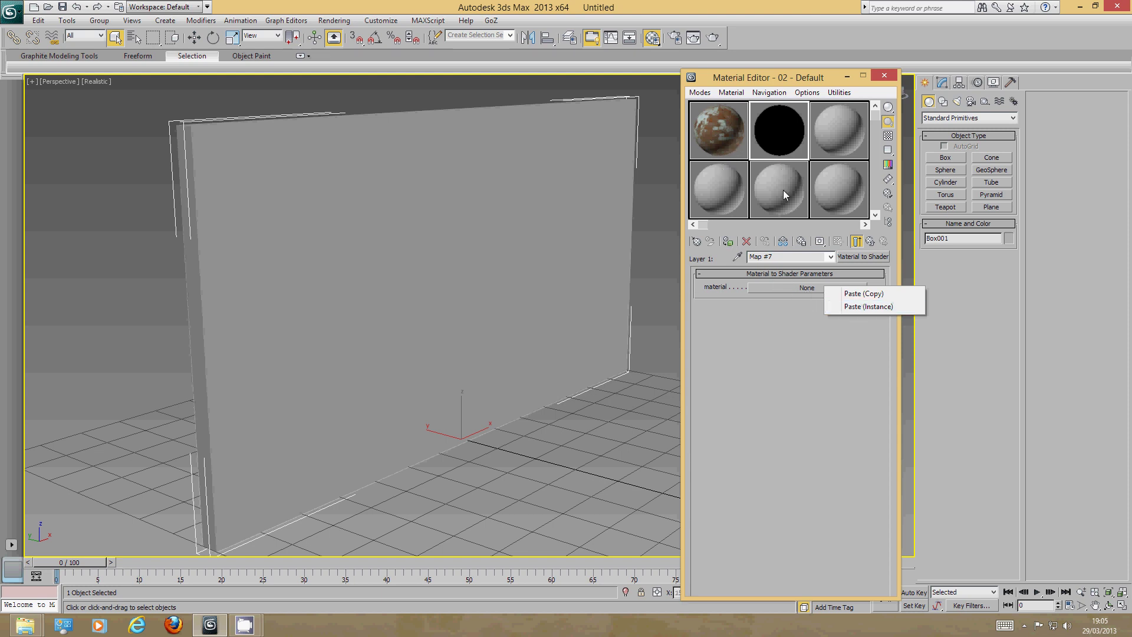
left_click(870, 308)
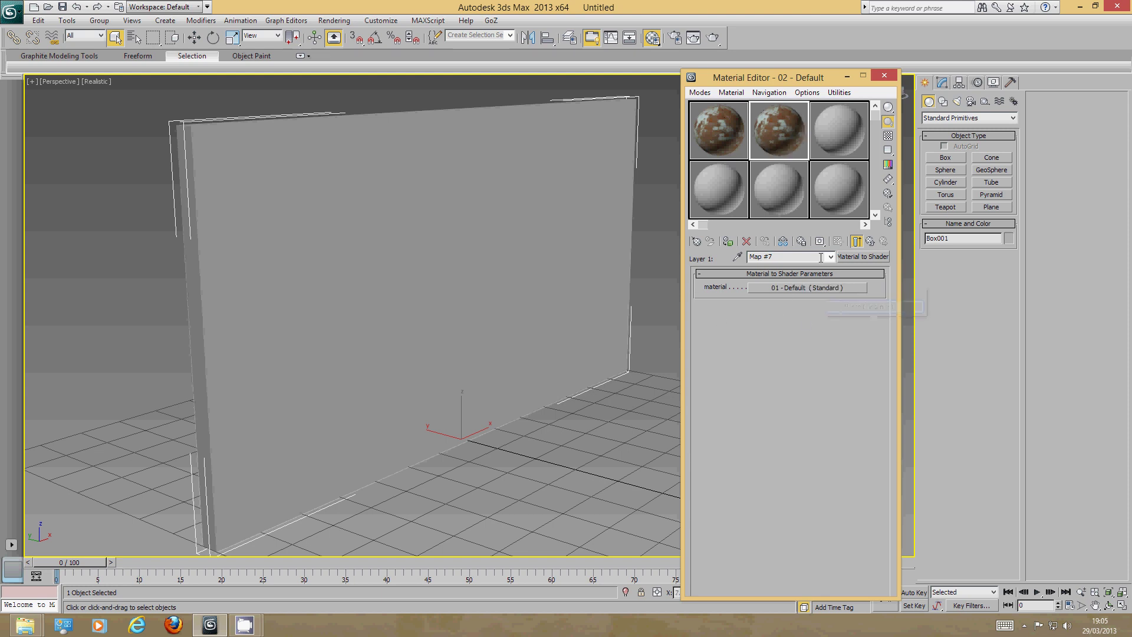
left_click(870, 241)
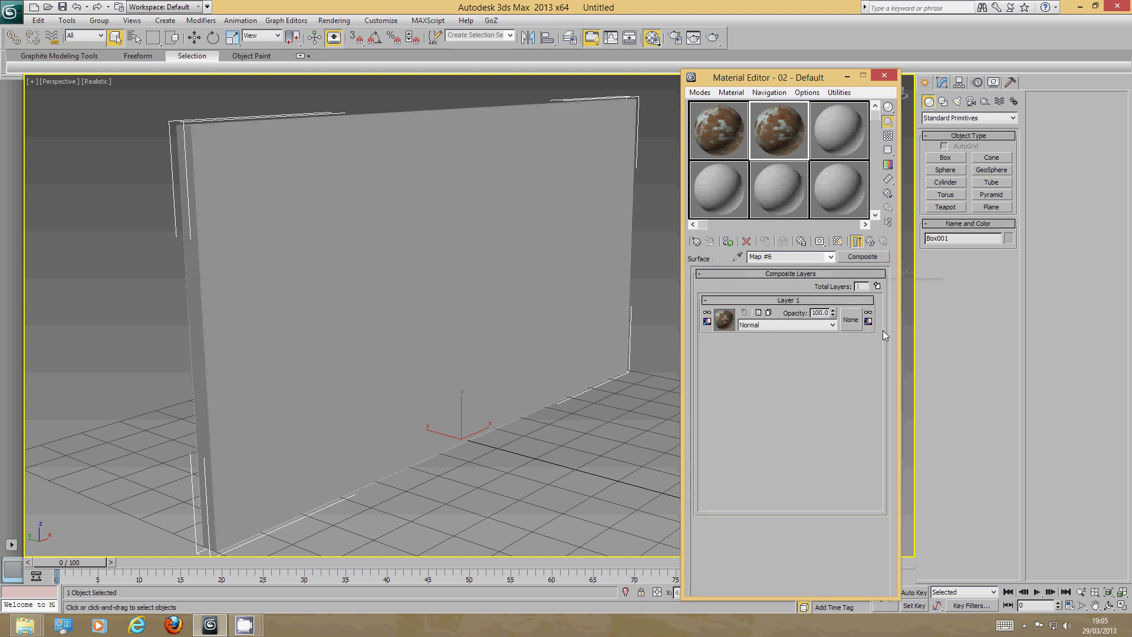
Add a second Composite layer, load the graffiti__03 image as its Bitmap texture, and return to the Composite layers.
left_click(877, 286)
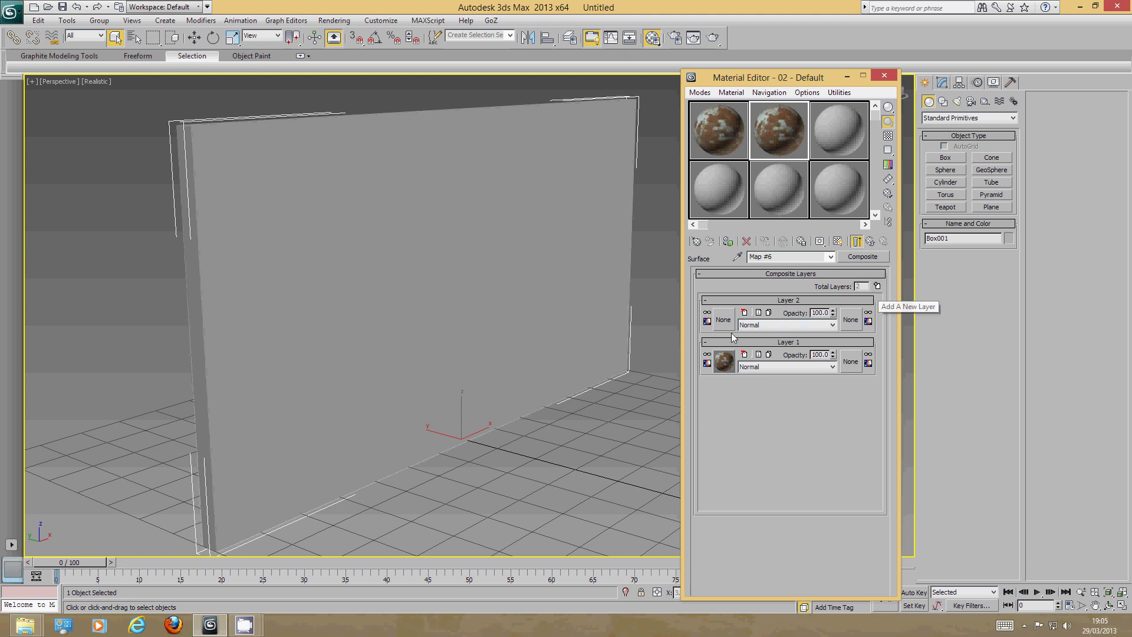
left_click(850, 320)
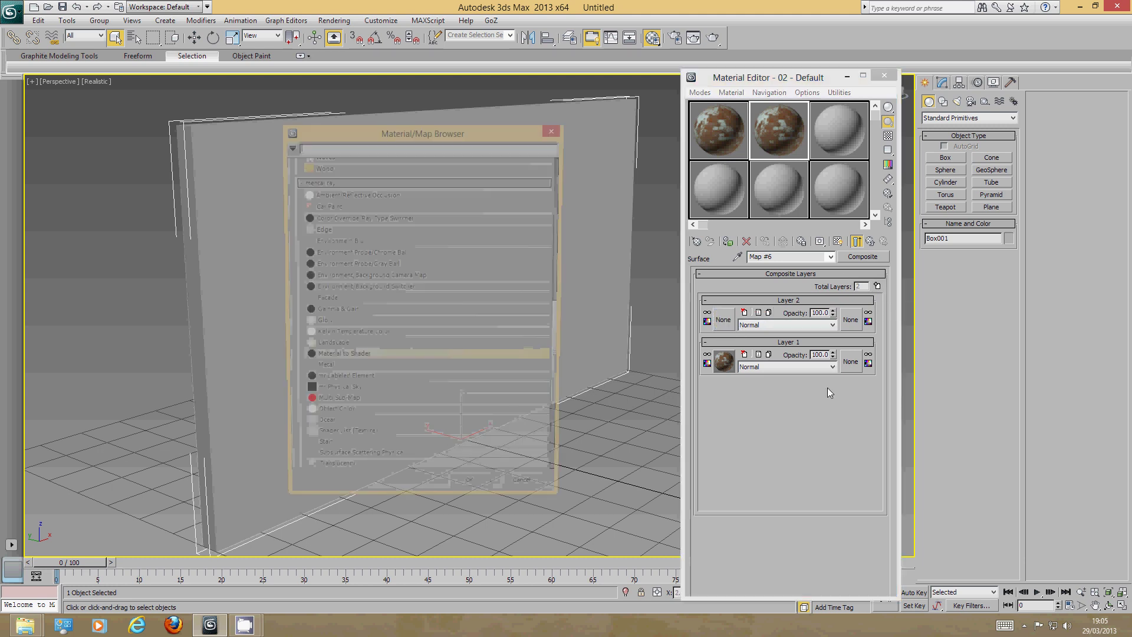
left_click_drag(562, 331, 560, 137)
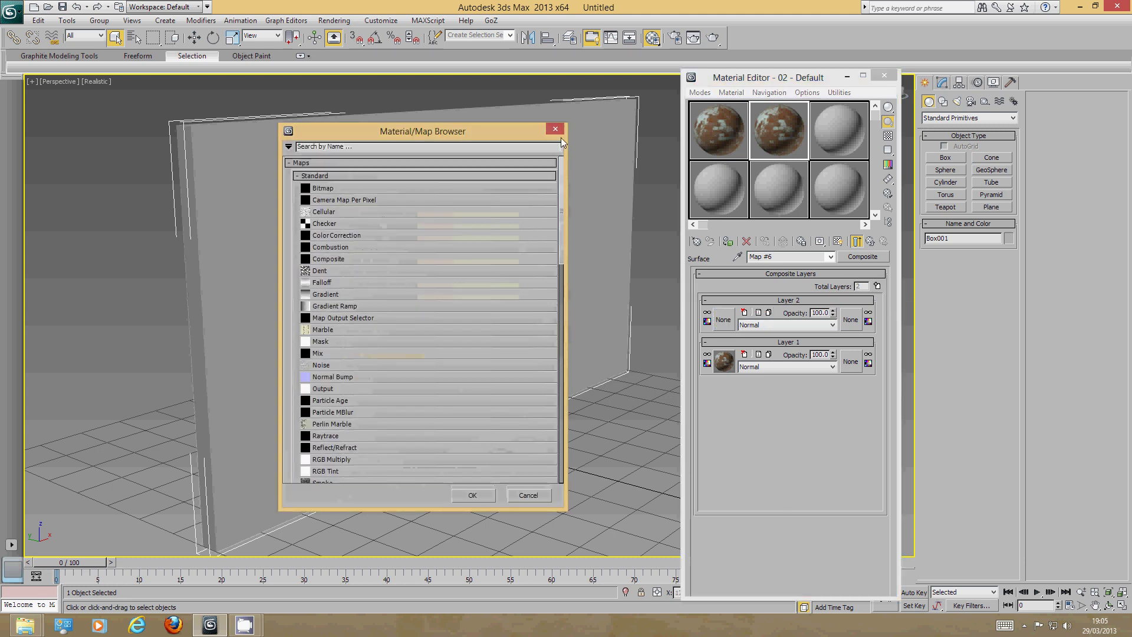
double_click(409, 190)
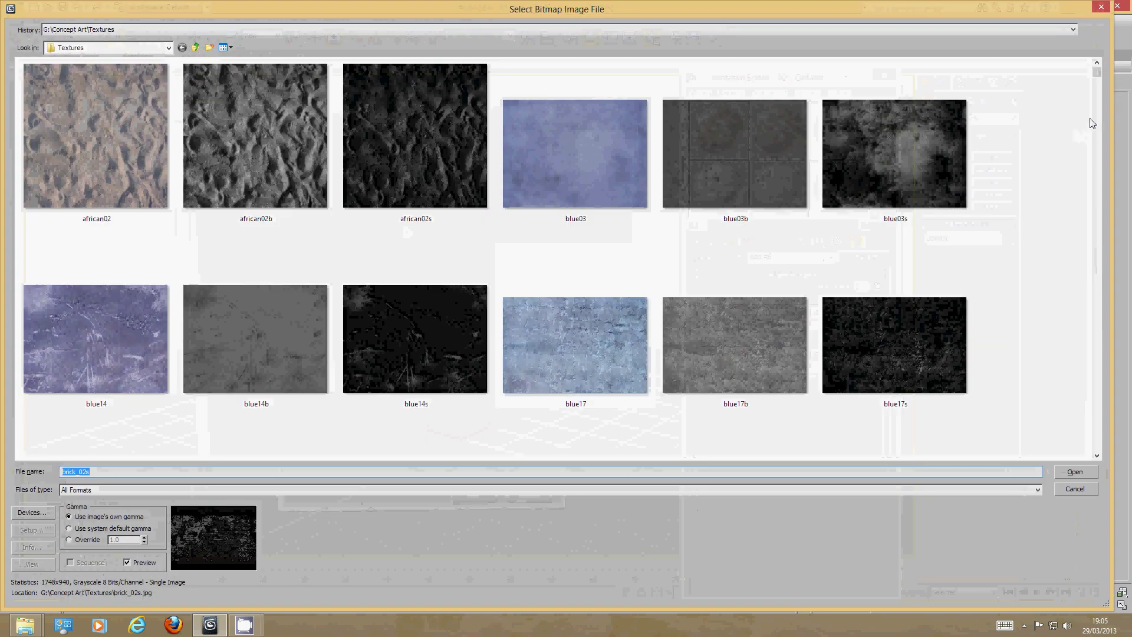
left_click_drag(1095, 79, 1097, 182)
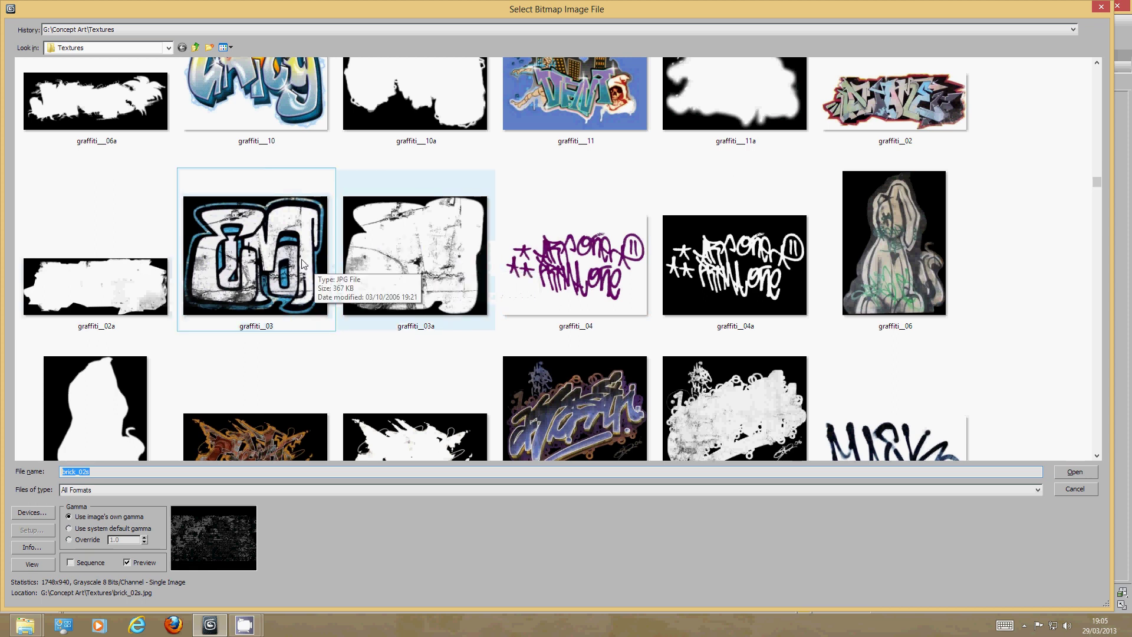
double_click(322, 265)
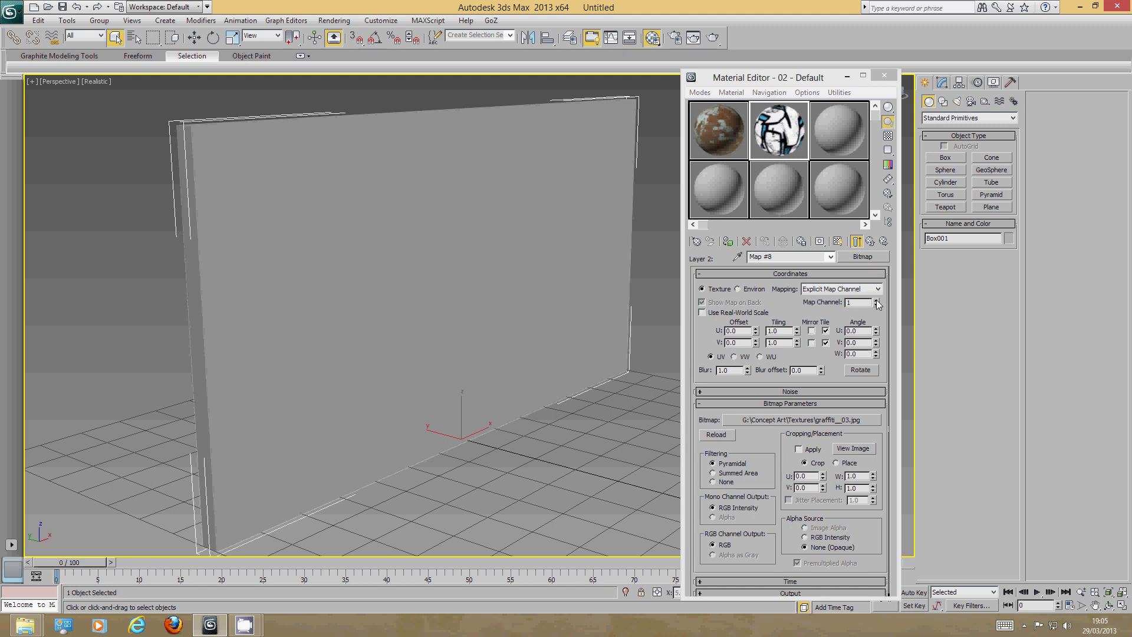
left_click(870, 241)
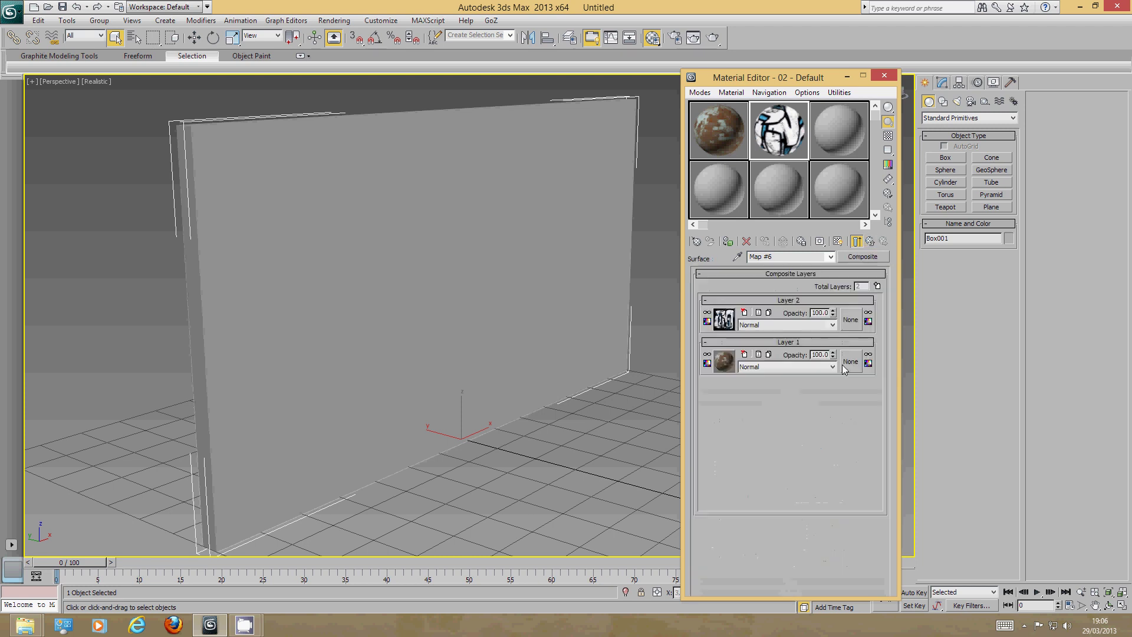
Load the graffiti__03a image as the Bitmap mask of Layer 2, set its map channel to 2, and return to the Composite layers.
left_click(848, 326)
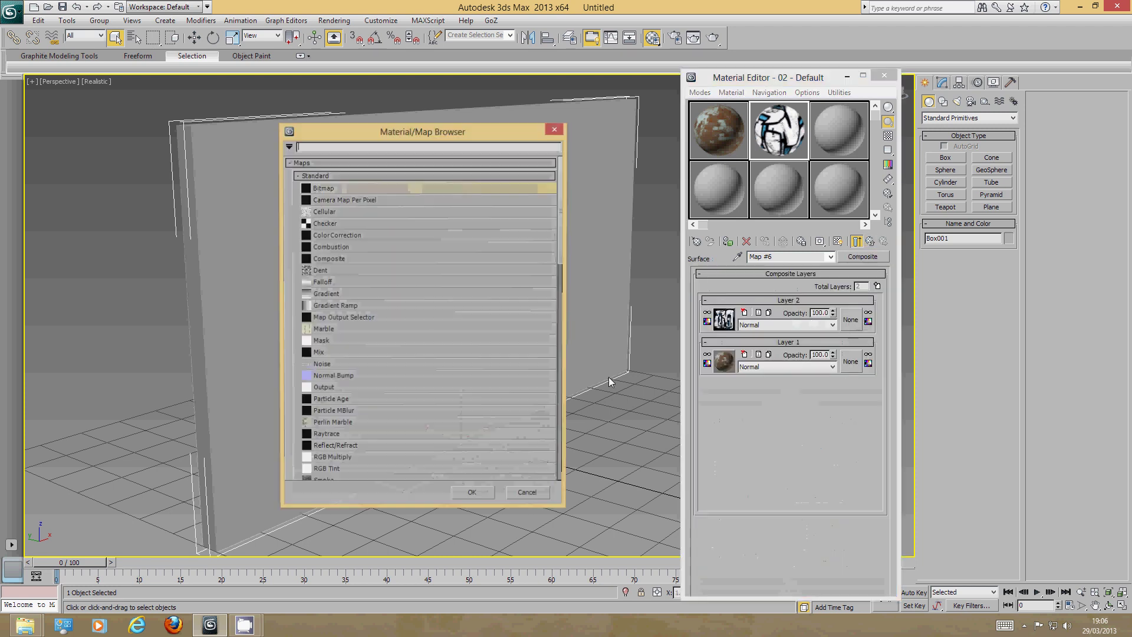
double_click(388, 193)
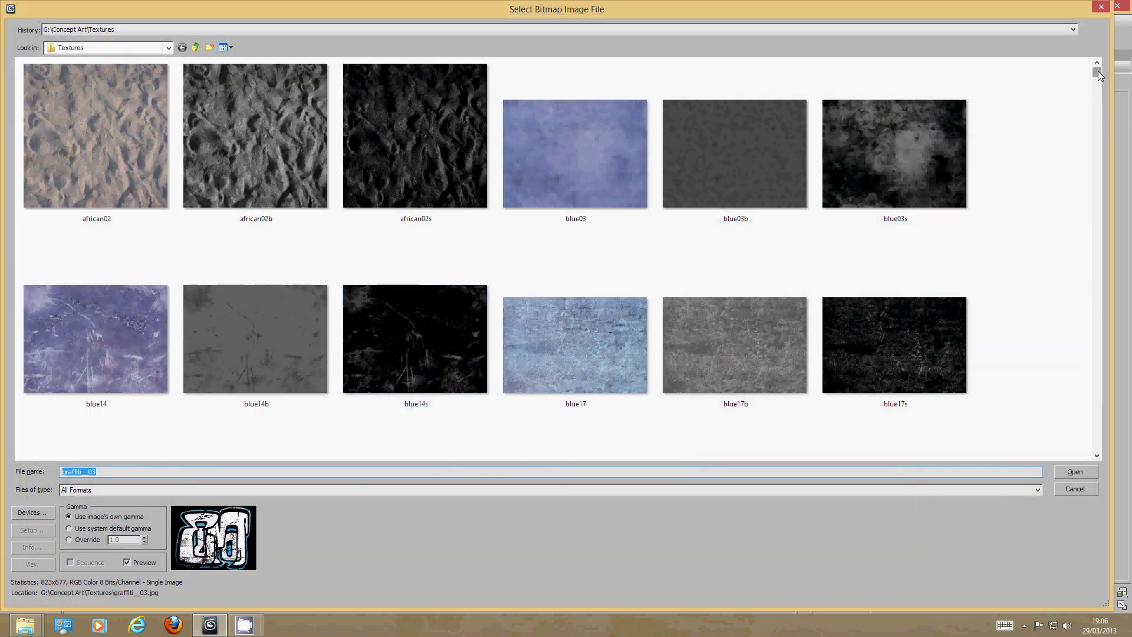
left_click_drag(1098, 73, 1123, 181)
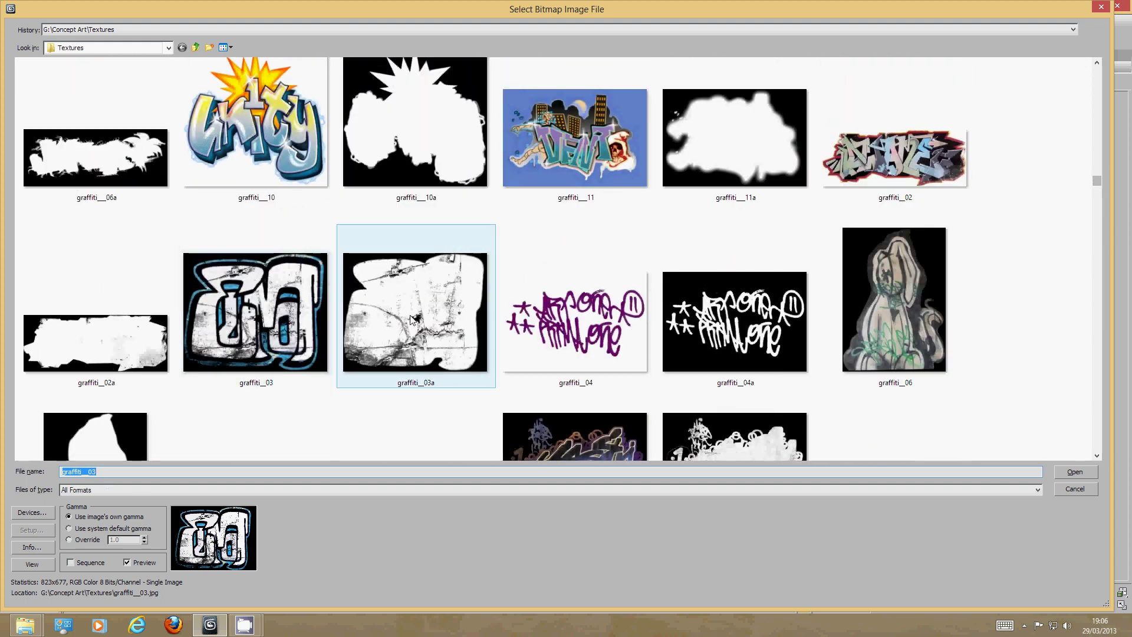
left_click(434, 338)
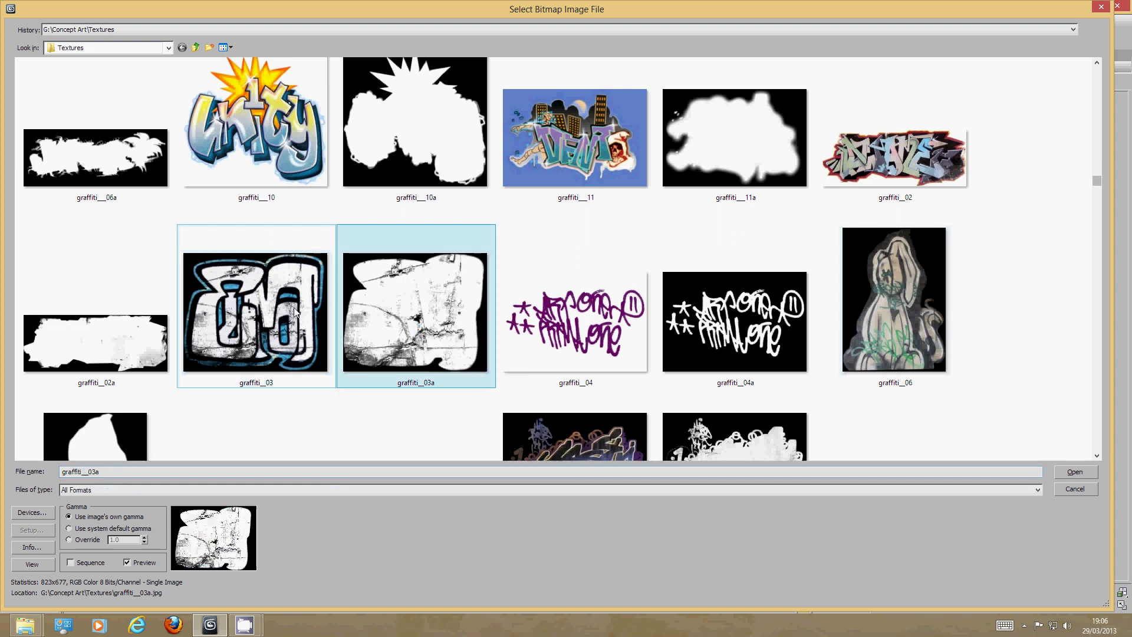
left_click(1074, 471)
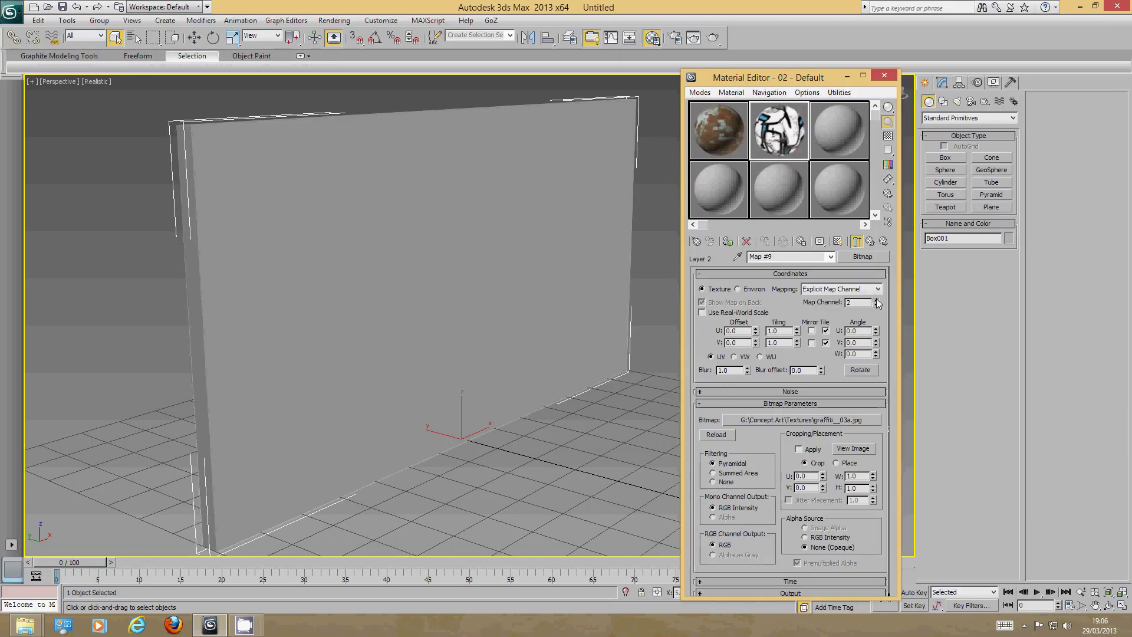
left_click(871, 242)
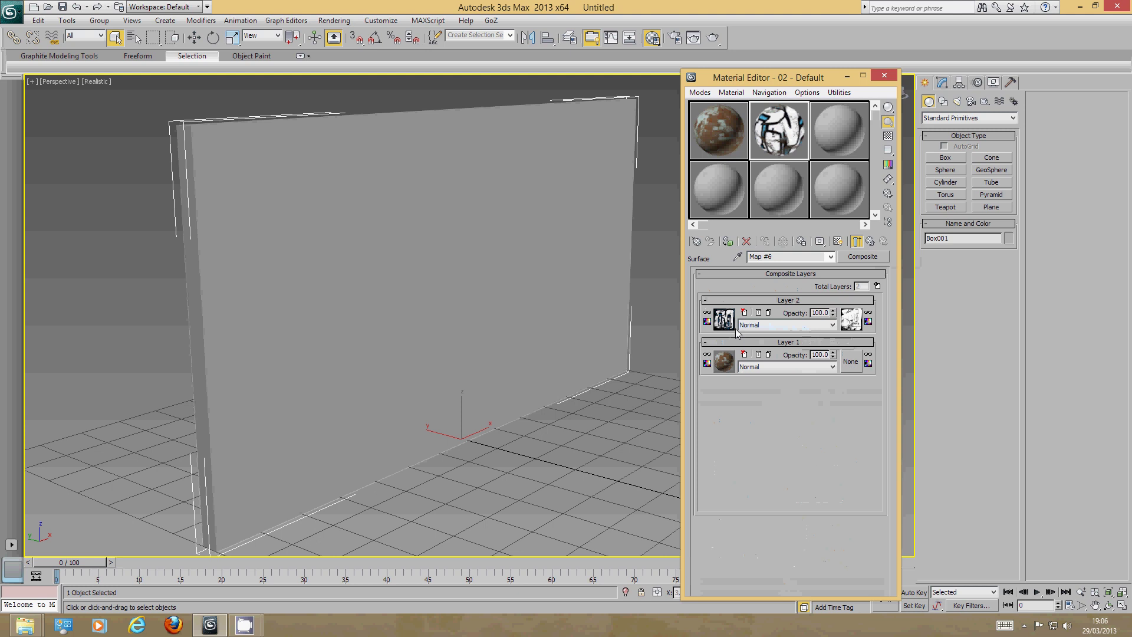
left_click(787, 325)
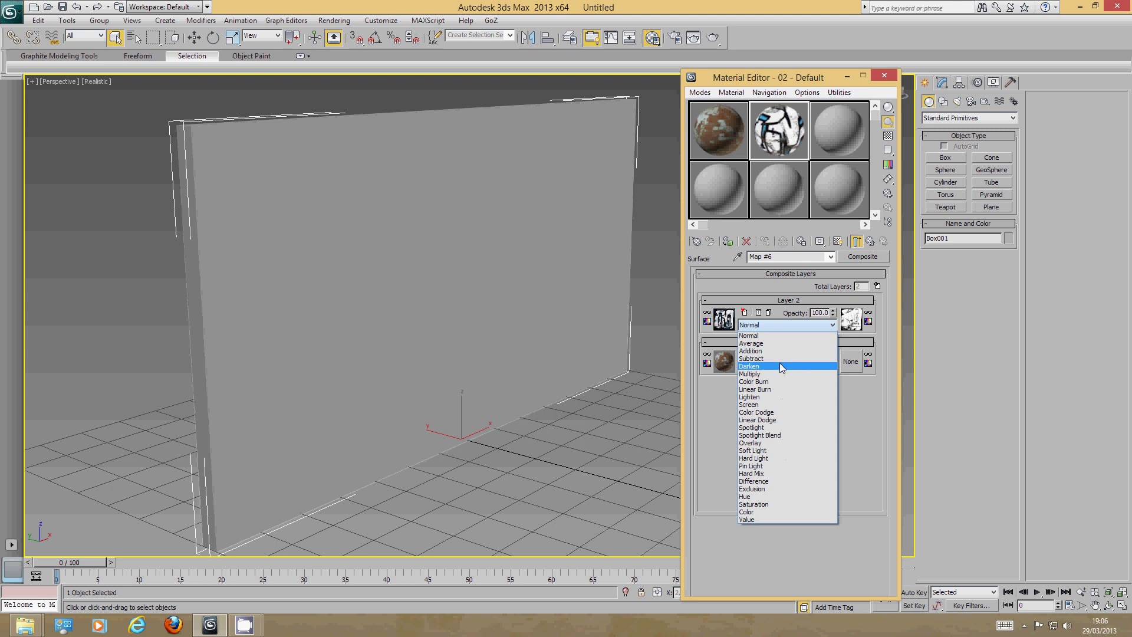
left_click(851, 447)
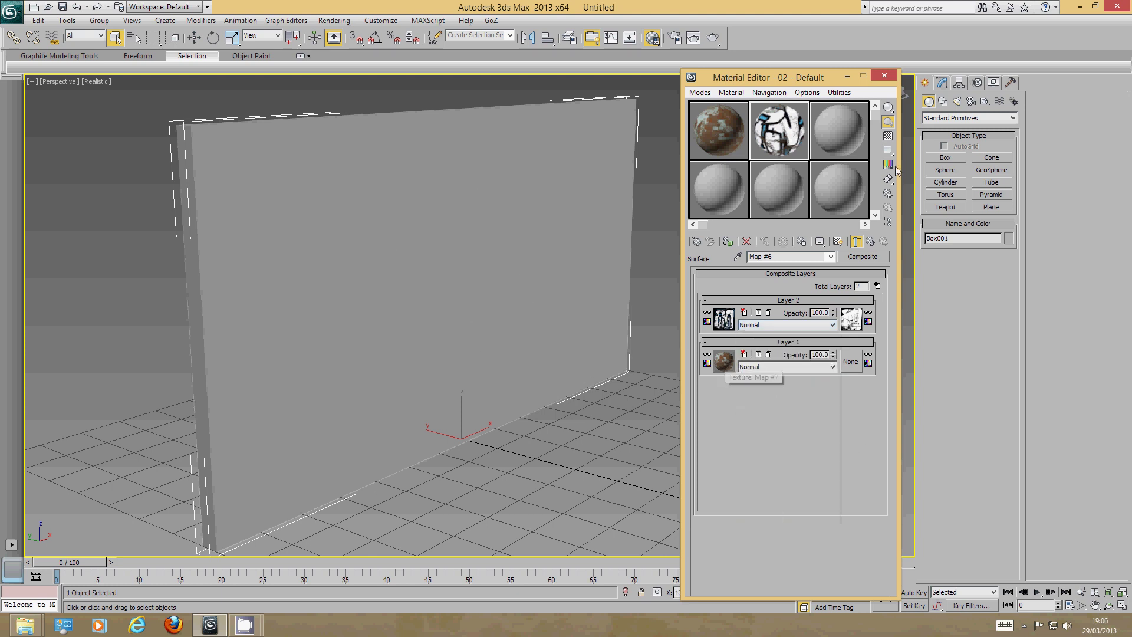
Assign the mental ray material to the selected box wall and display its Composite map in the viewport.
left_click(870, 243)
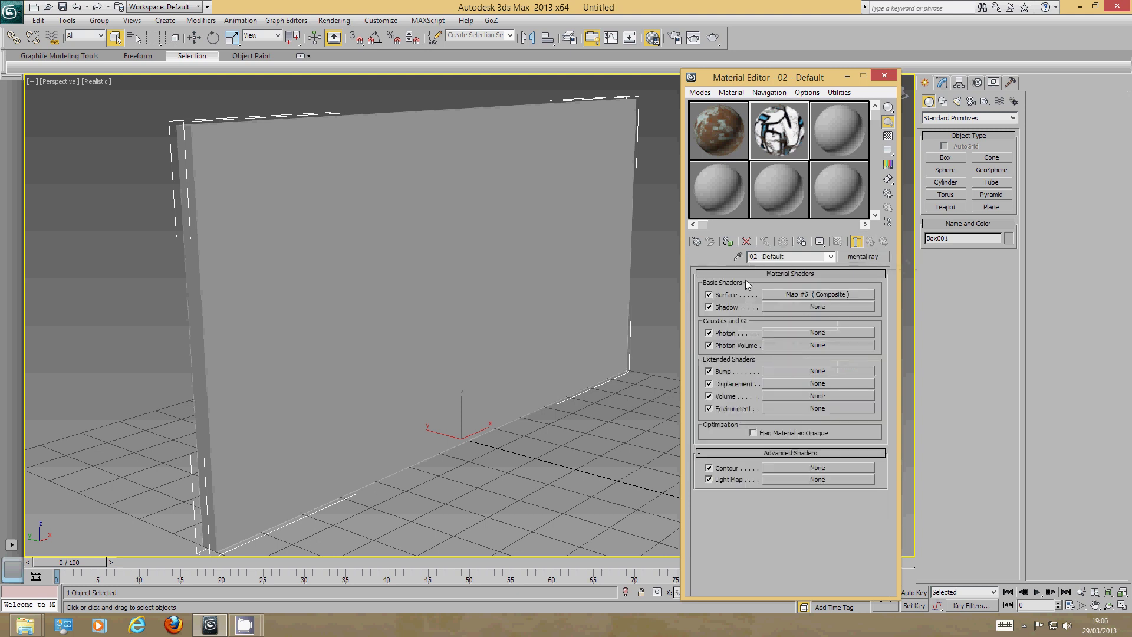
left_click(728, 241)
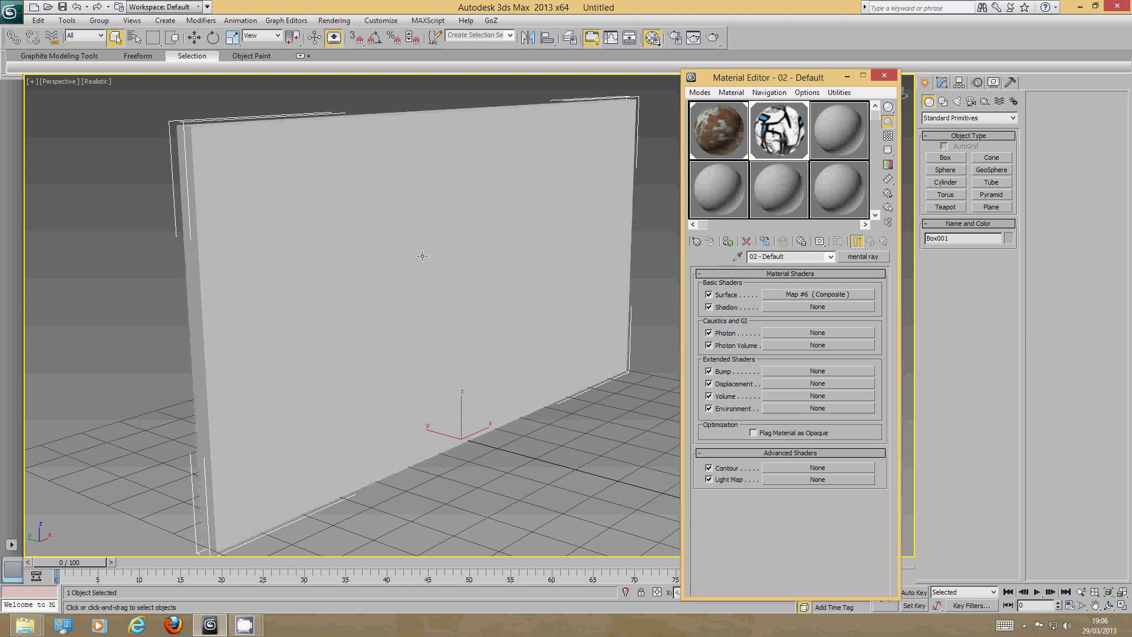
left_click(104, 83)
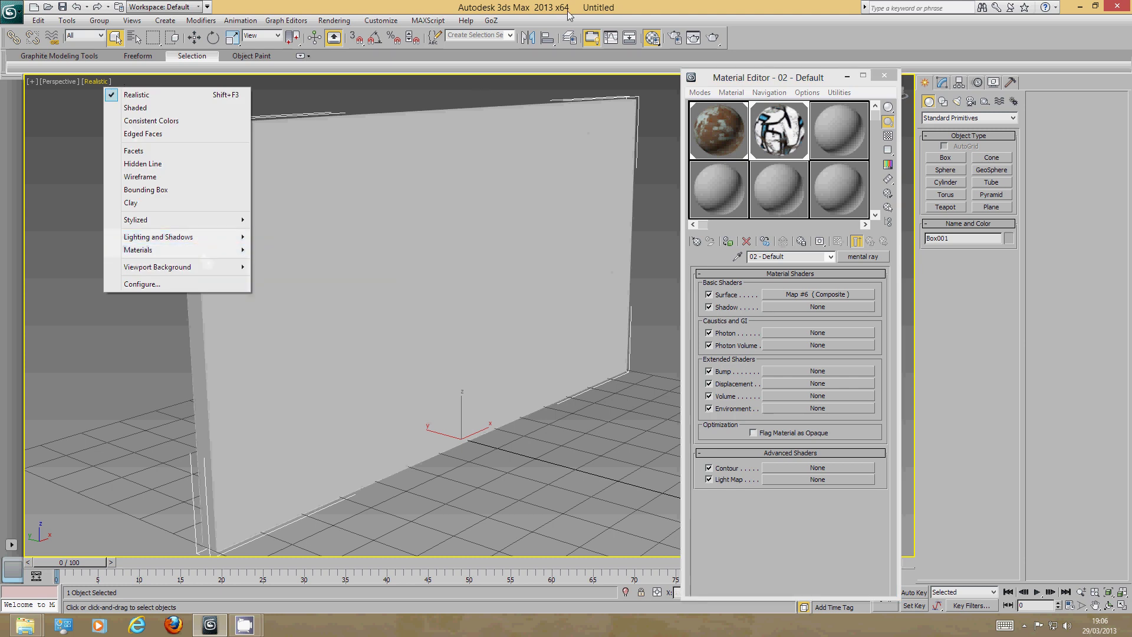
left_click(830, 293)
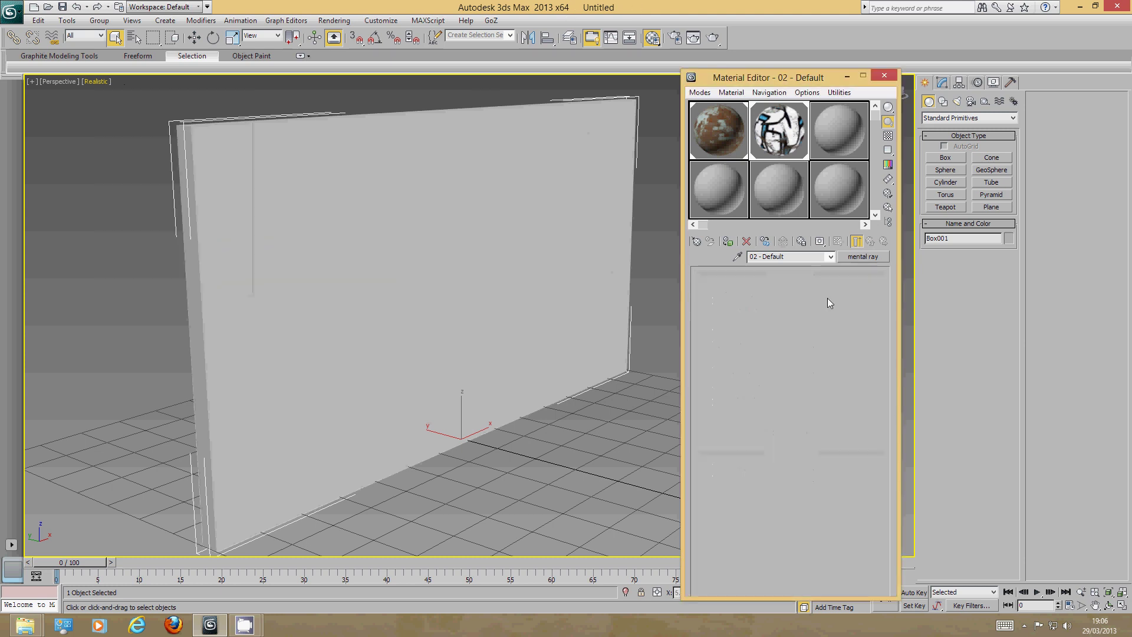
left_click(838, 241)
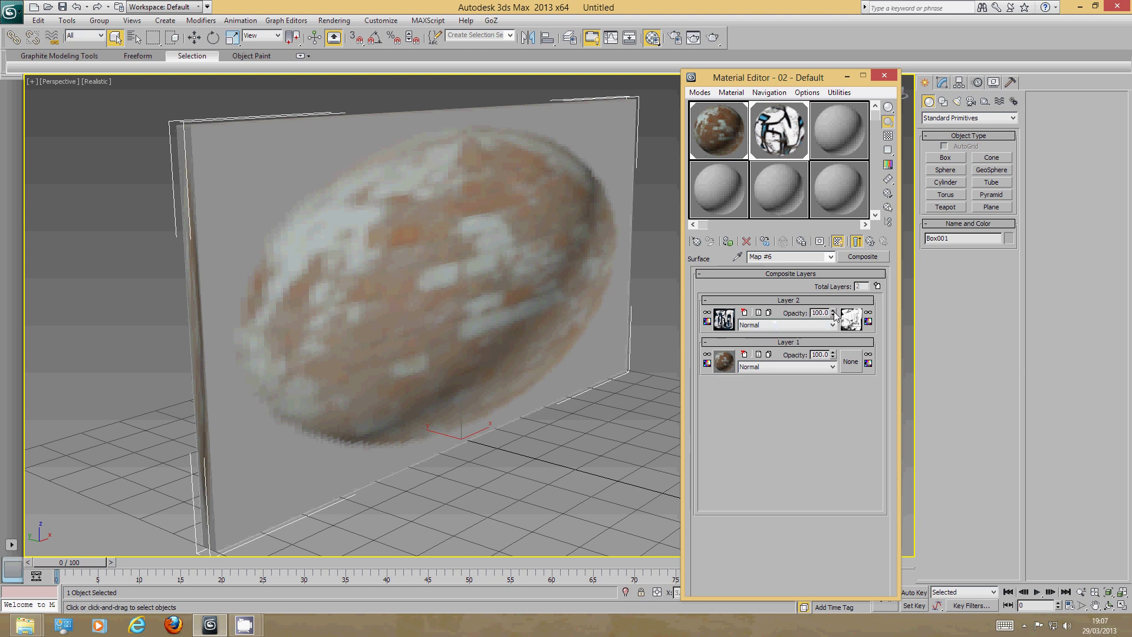
Test-render the perspective view, continuing despite the missing map coordinates, and close the rendered frame.
left_click(713, 38)
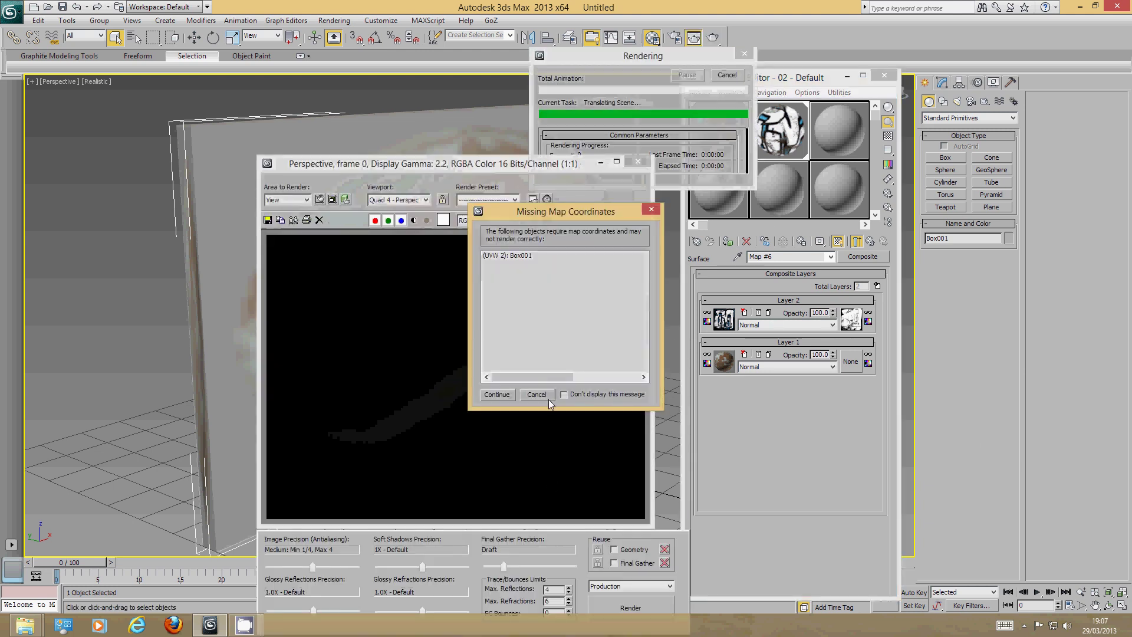
left_click(547, 396)
left_click(640, 161)
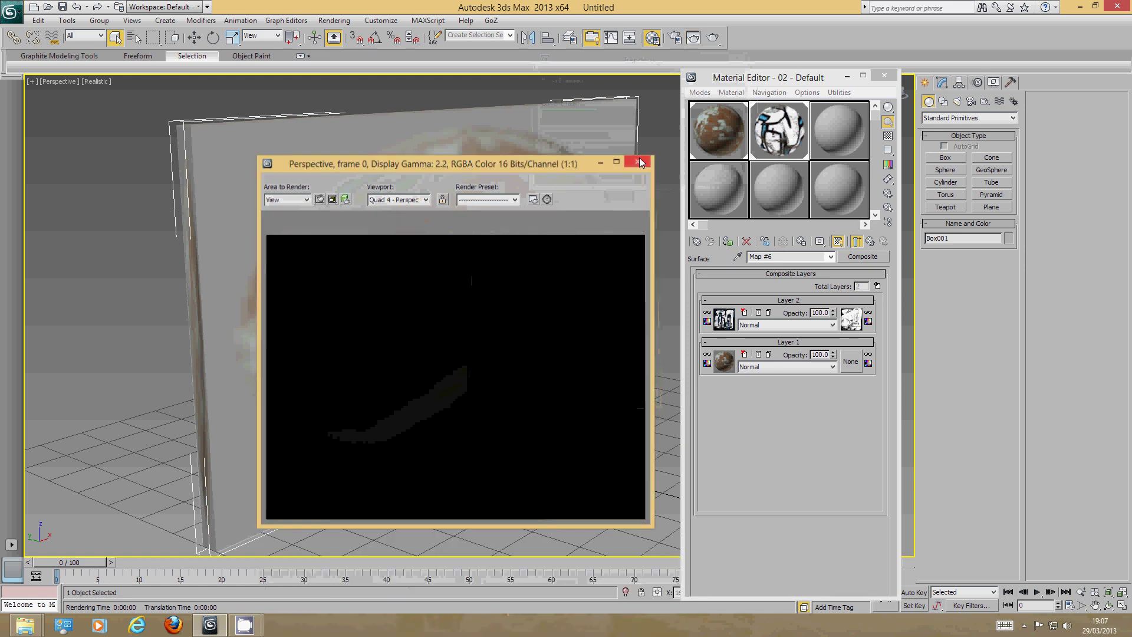
left_click(713, 37)
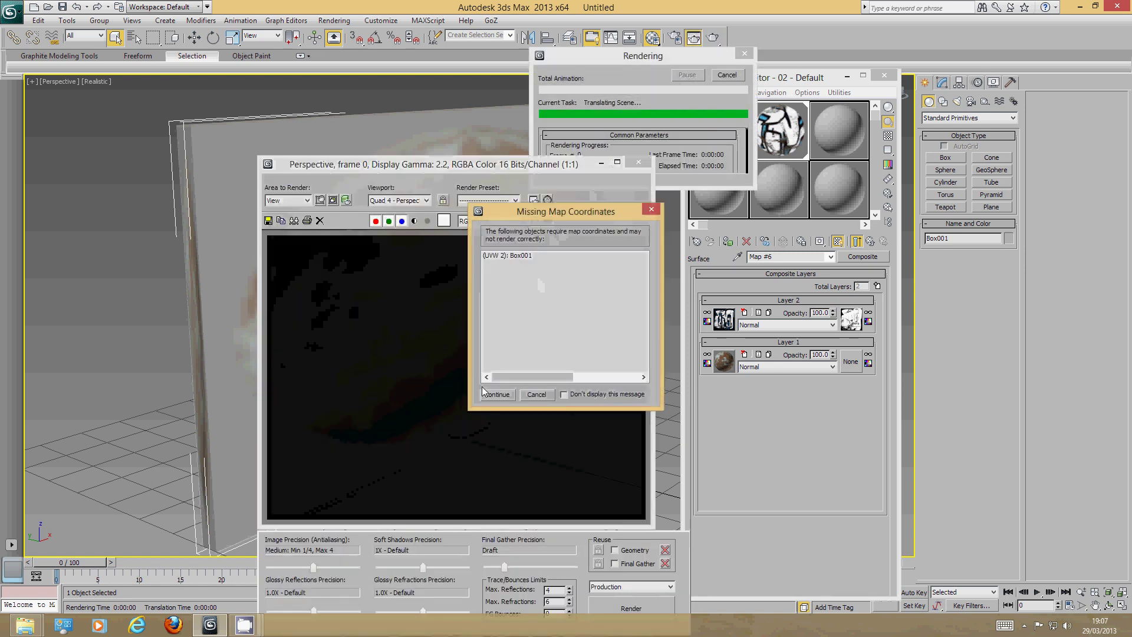
left_click(497, 394)
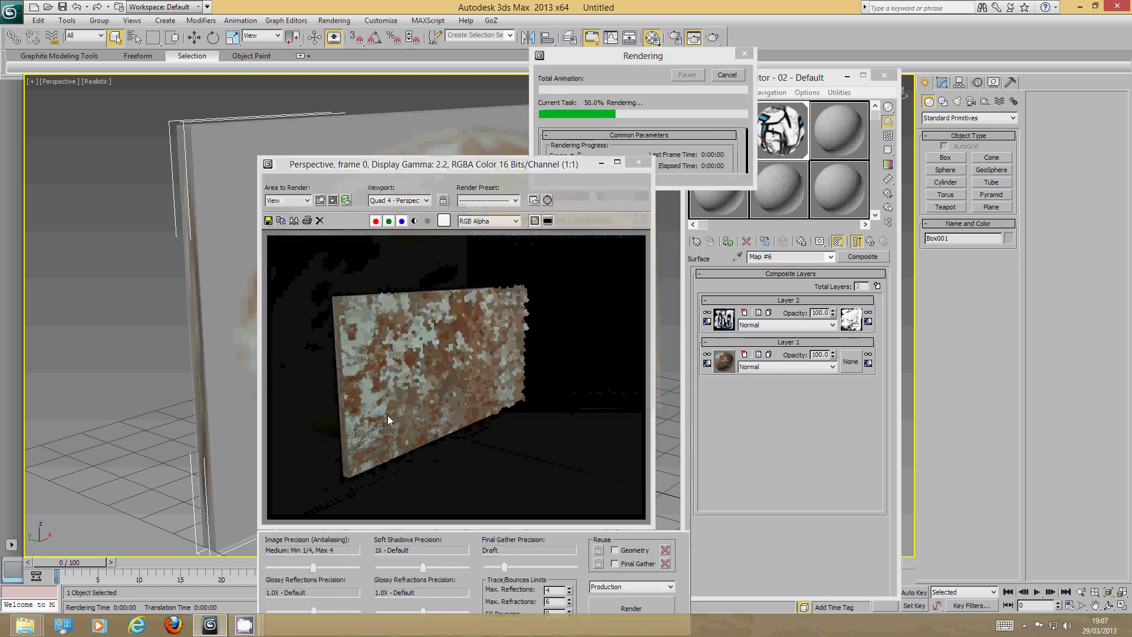
left_click(639, 162)
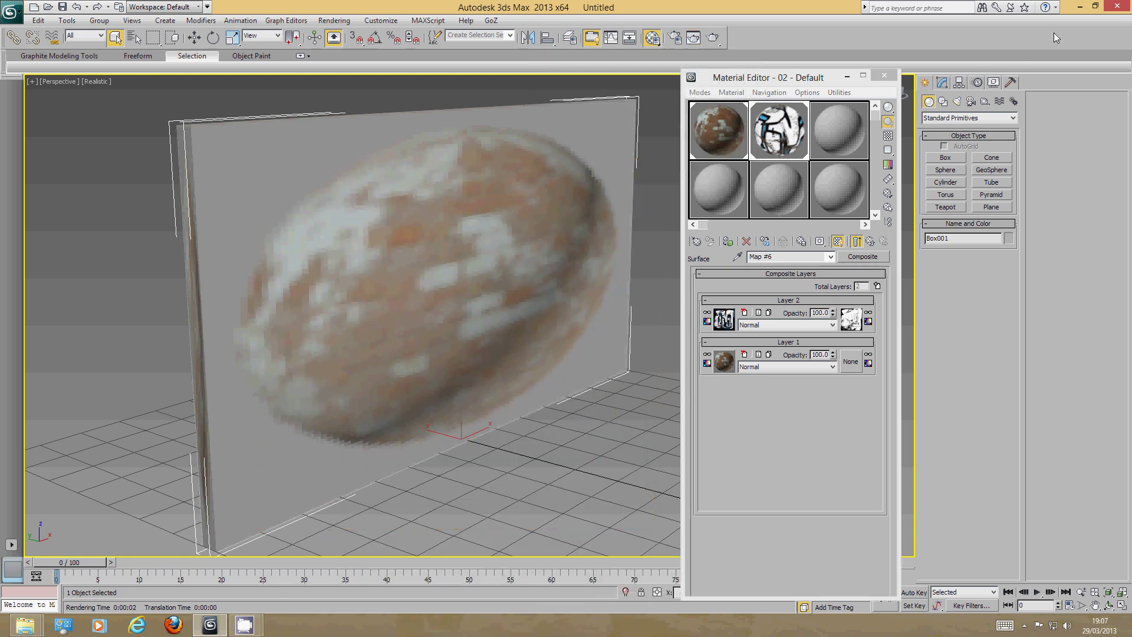
Apply a UVW Map modifier with Box mapping to the wall.
left_click(945, 82)
left_click(1013, 115)
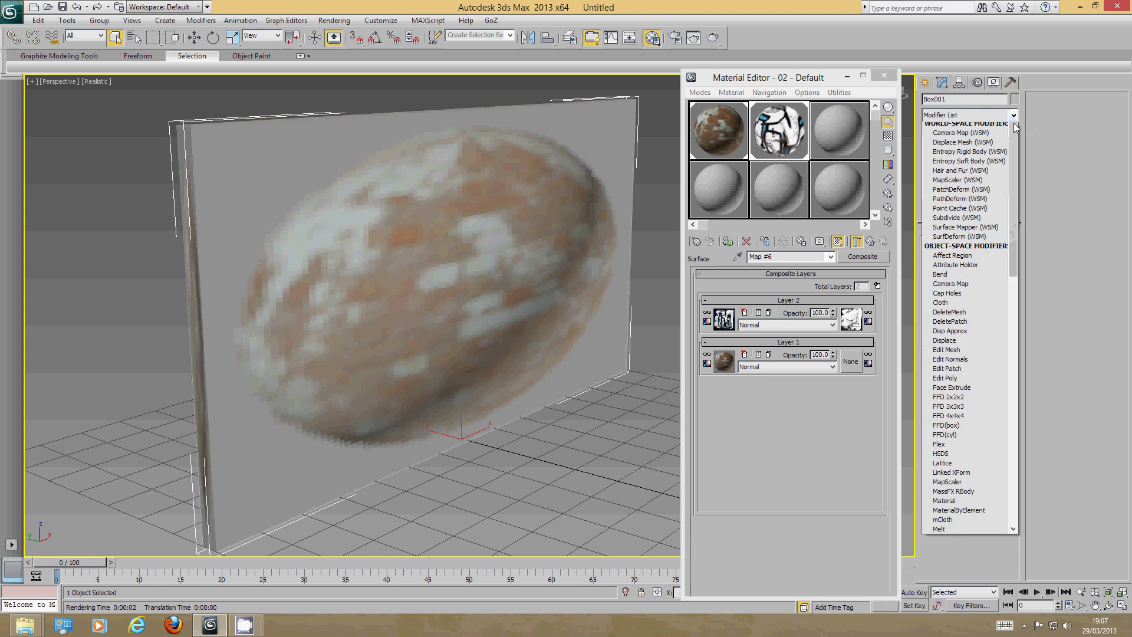
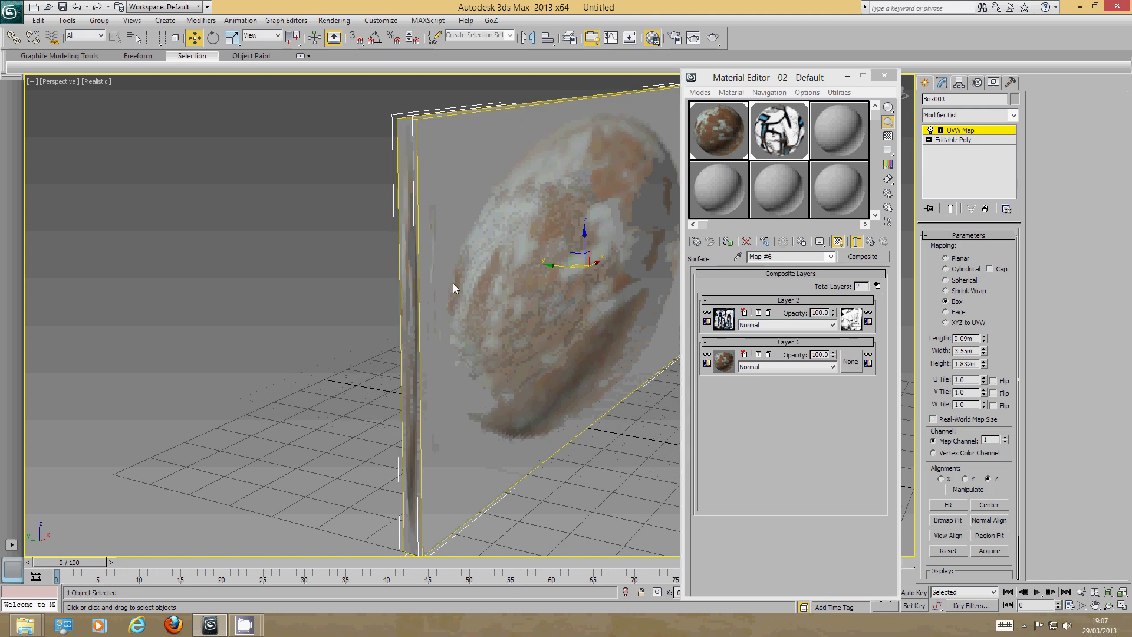
Activate the UVW Map gizmo and scale it along the wall's thickness so it extends well beyond both faces.
middle_click_drag(582, 286, 500, 324, "alt")
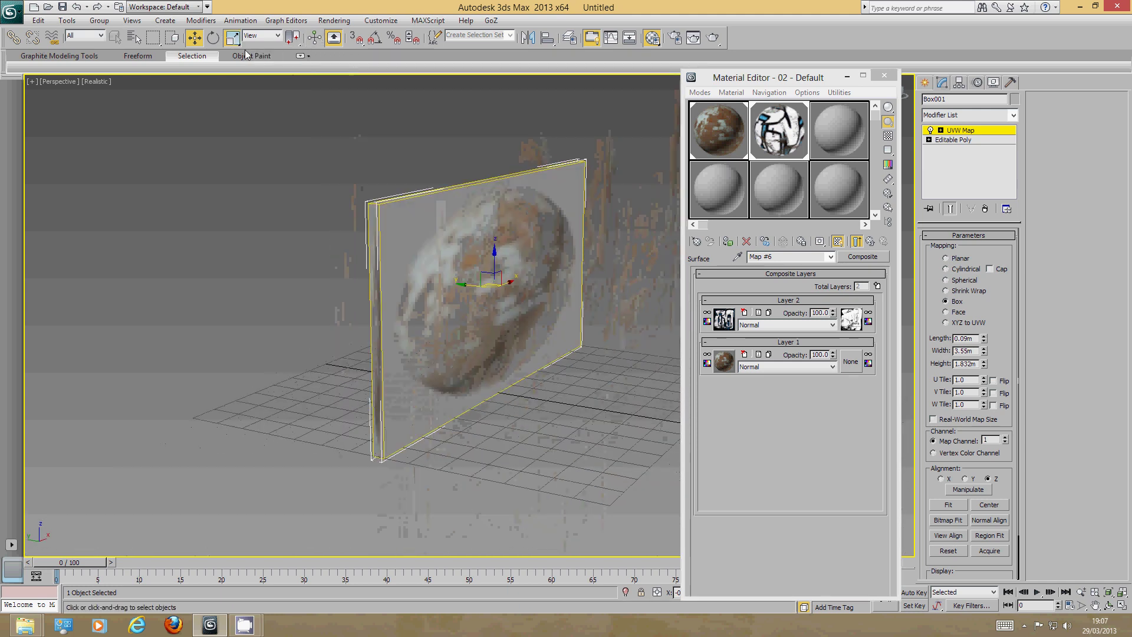
left_click(233, 37)
middle_click_drag(519, 230, 575, 259, "alt")
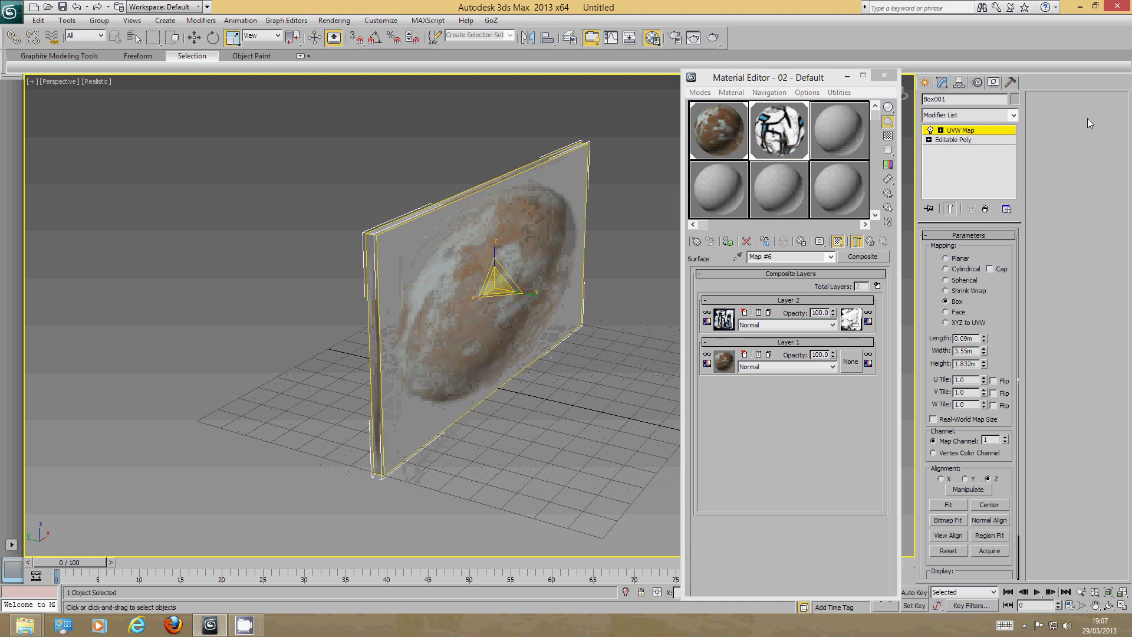
left_click(995, 139)
left_click(984, 130)
left_click(941, 131)
left_click(955, 148)
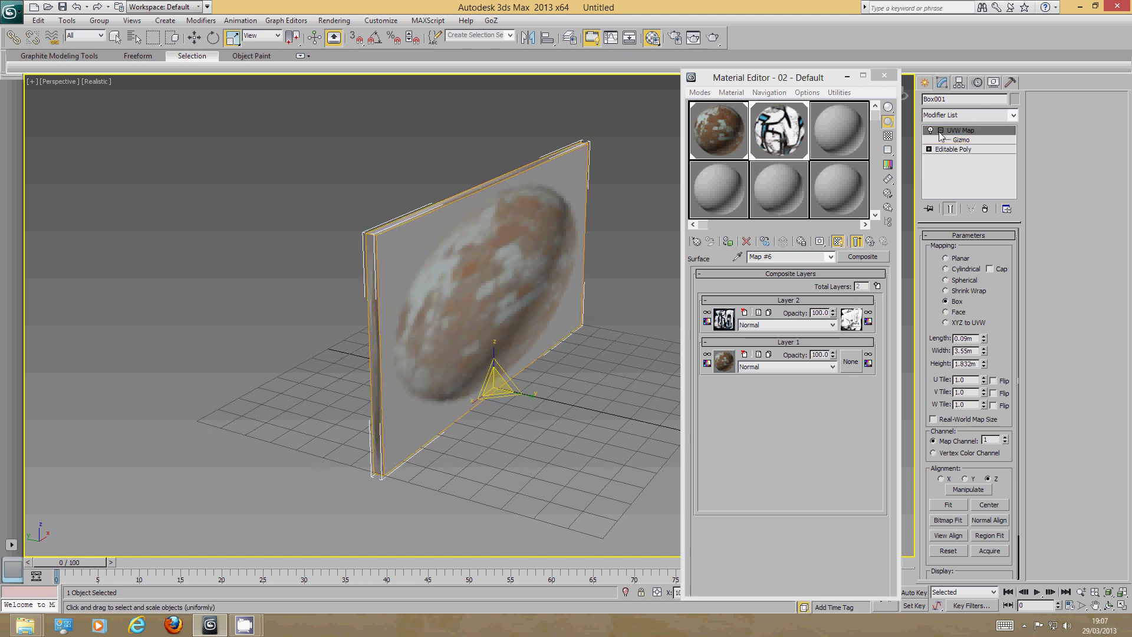
left_click(970, 131)
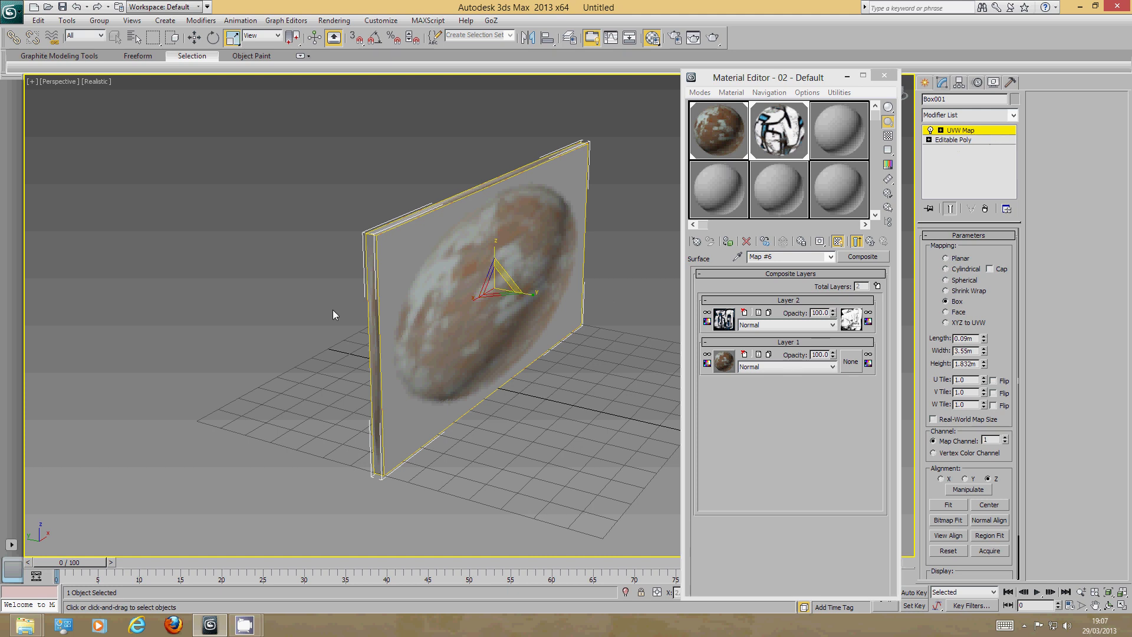
middle_click_drag(445, 280, 543, 279, "alt")
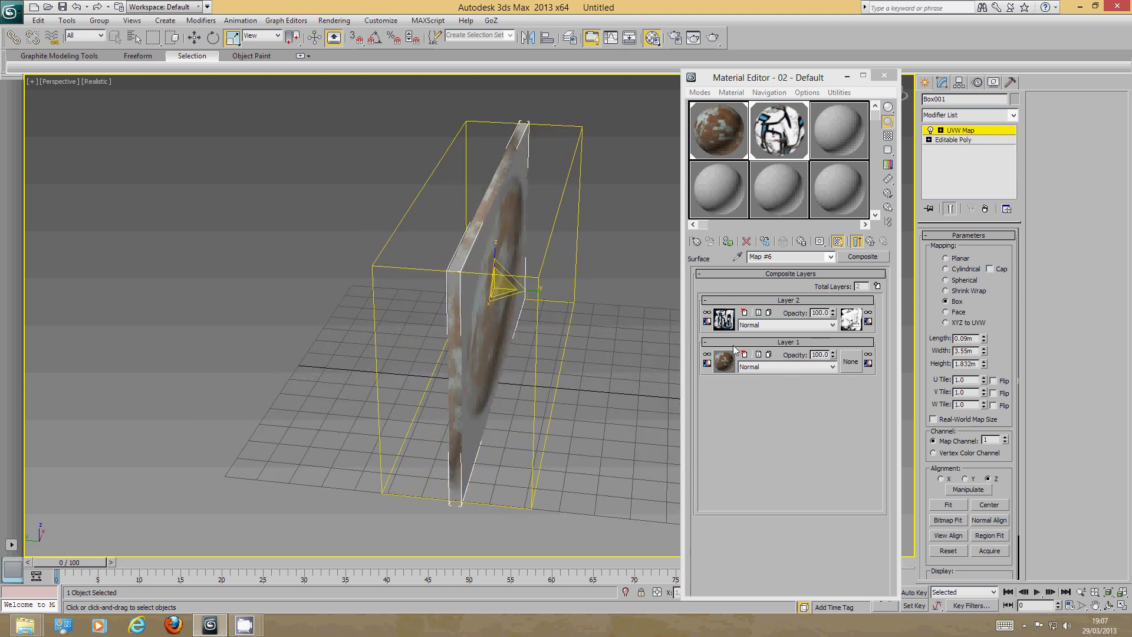
mouse_move(527, 289)
middle_mouse_down("alt")
mouse_move(536, 373)
mouse_move(543, 298)
middle_mouse_up("alt")
left_click_drag(536, 292, 597, 278)
middle_click_drag(597, 277, 563, 262, "alt")
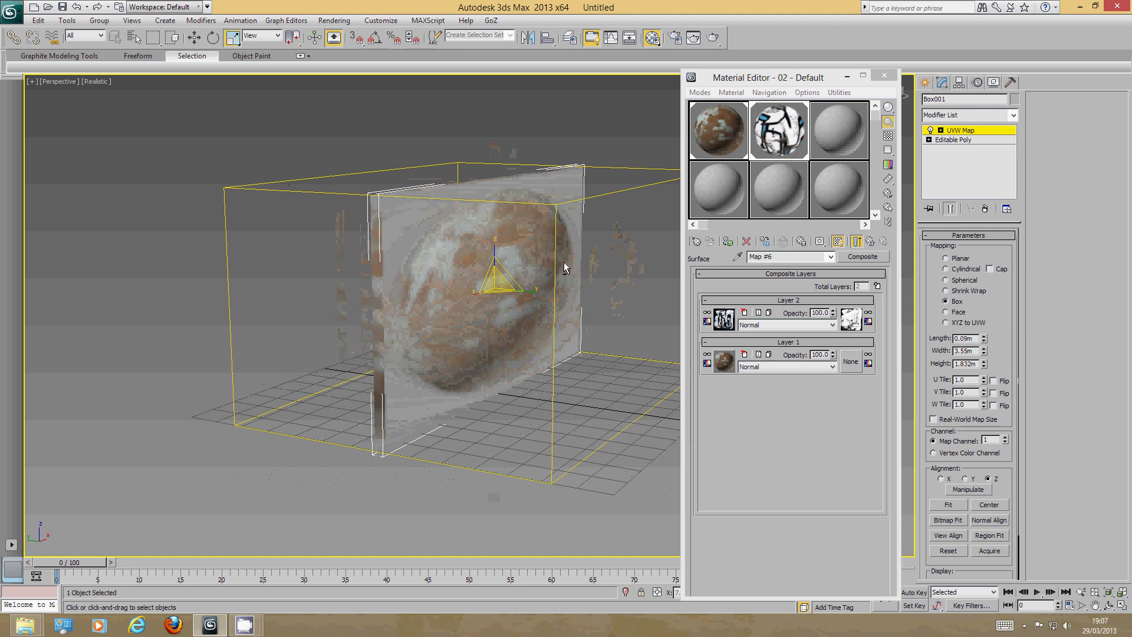
Scale the UVW Map gizmo vertically beyond the wall's height to stretch the brick texture over its face.
mouse_move(520, 250)
left_mouse_down()
mouse_move(528, 259)
mouse_move(537, 238)
left_mouse_up()
middle_click_drag(536, 238, 452, 260, "alt")
scroll(501, 252, "down", 3)
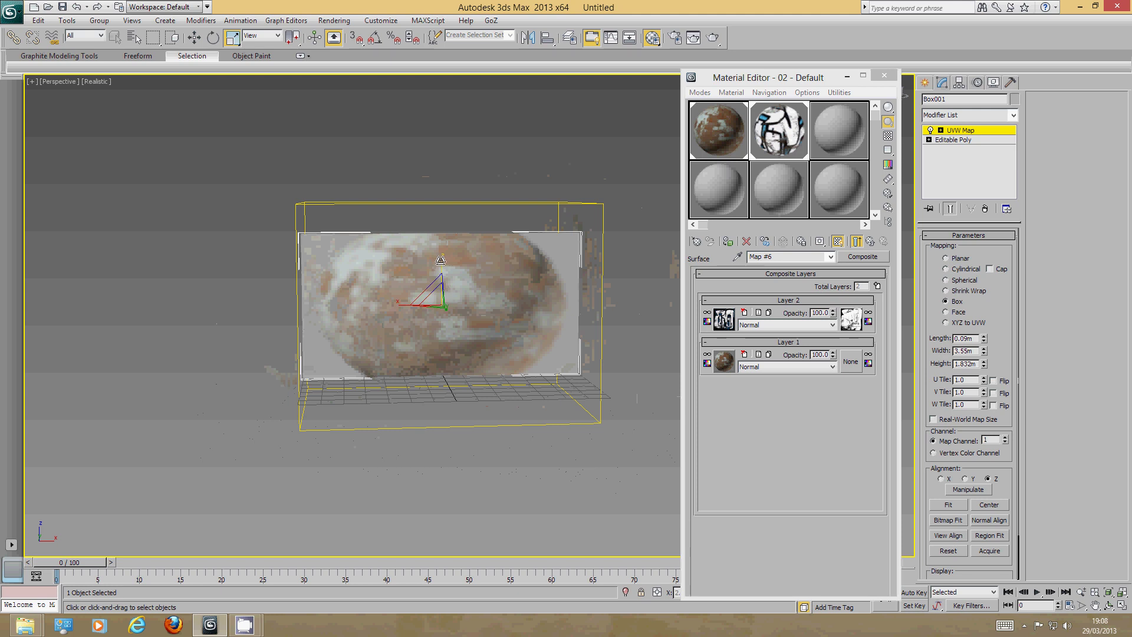
left_click_drag(443, 255, 438, 245)
middle_click_drag(438, 246, 530, 303, "alt")
scroll(550, 303, "up", 4)
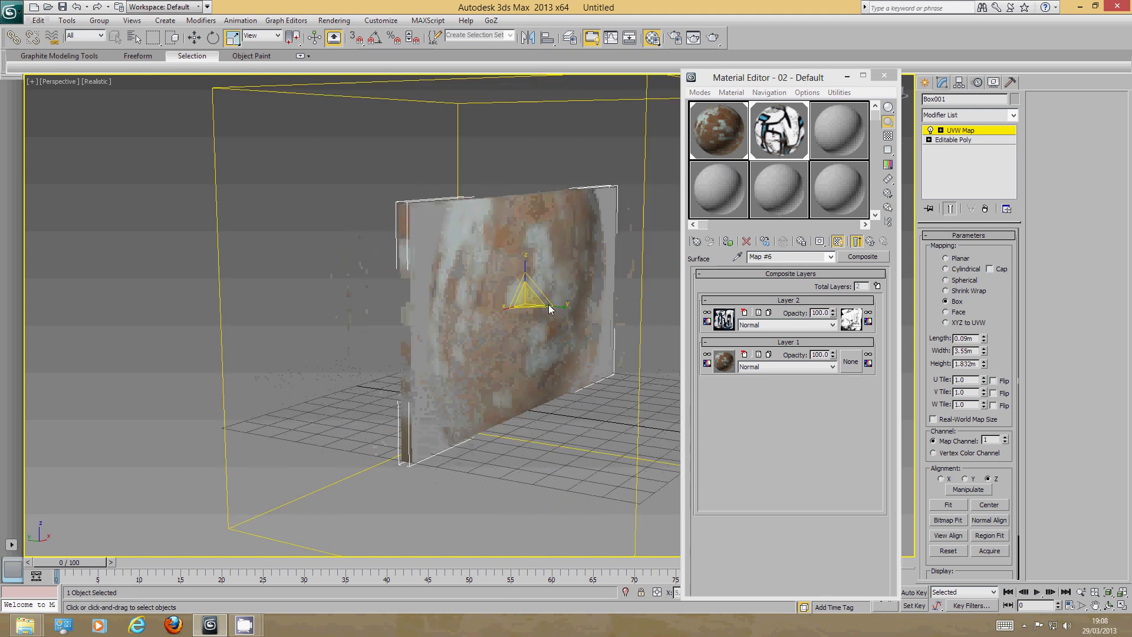
scroll(535, 295, "up", 3)
scroll(575, 282, "up", 3)
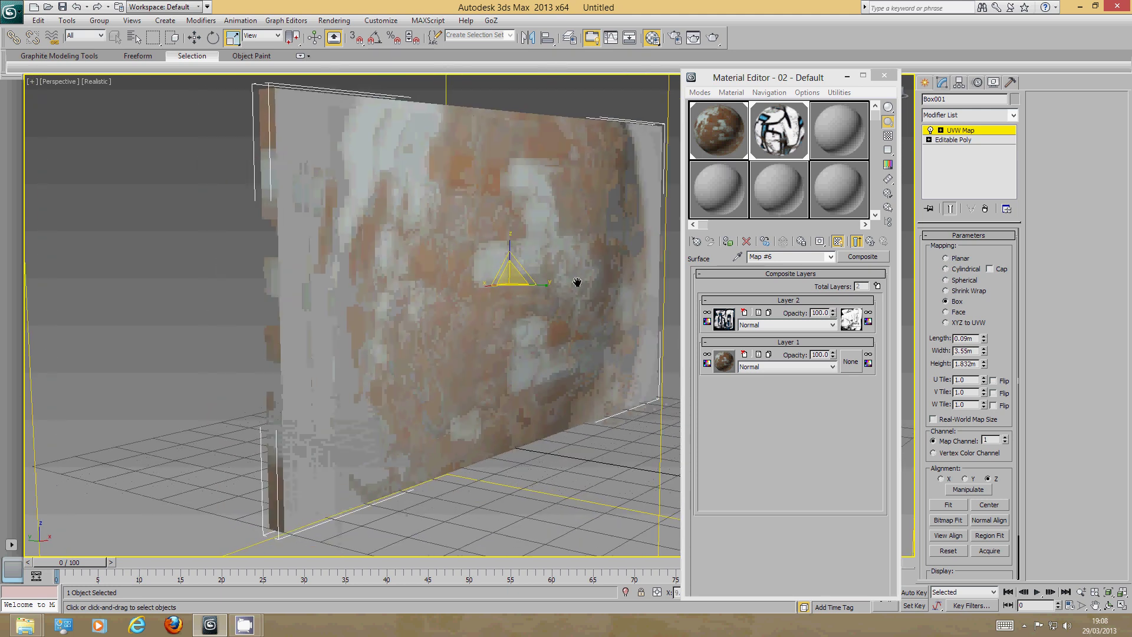
scroll(574, 282, "up", 1)
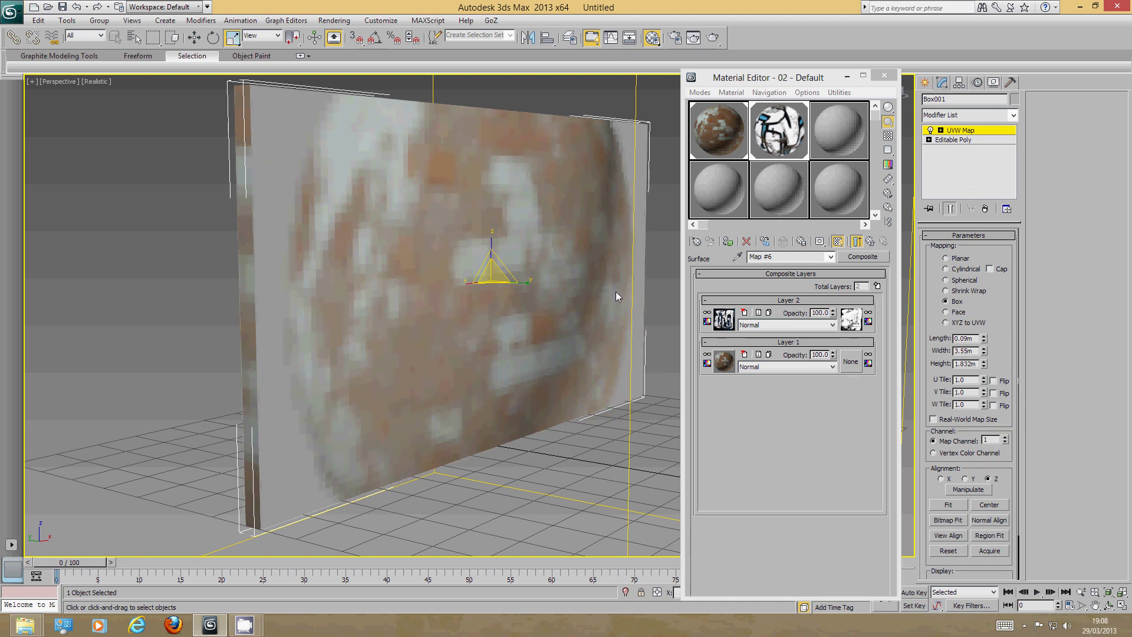
Add a second UVW Map modifier with Planar mapping above the first and set its alignment to Y.
left_click(1013, 114)
key("u")
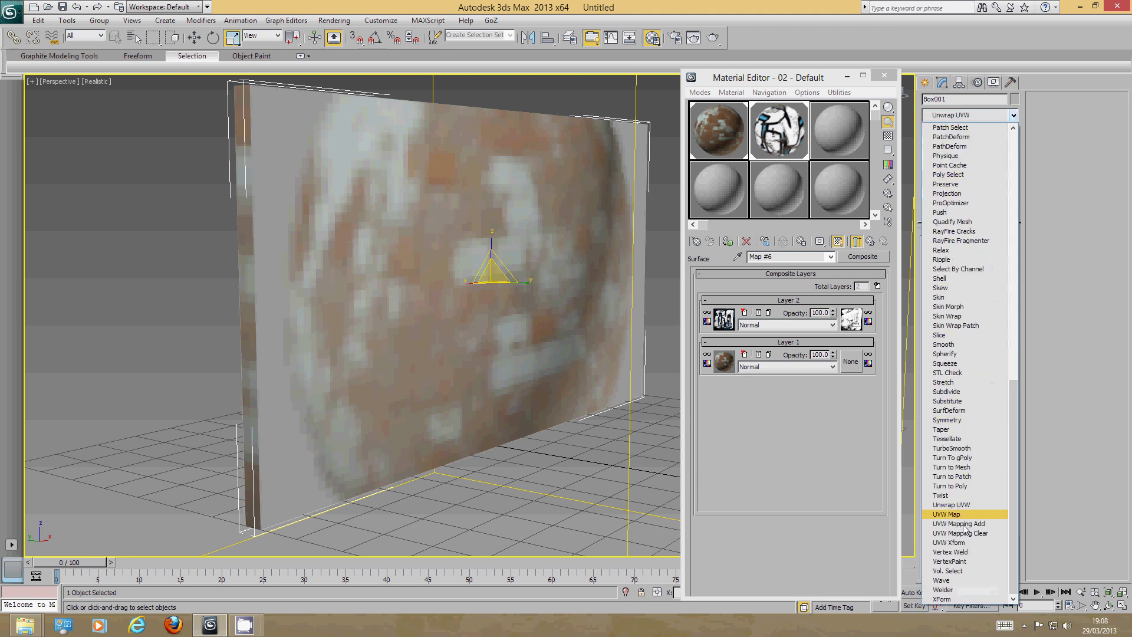
left_click(949, 514)
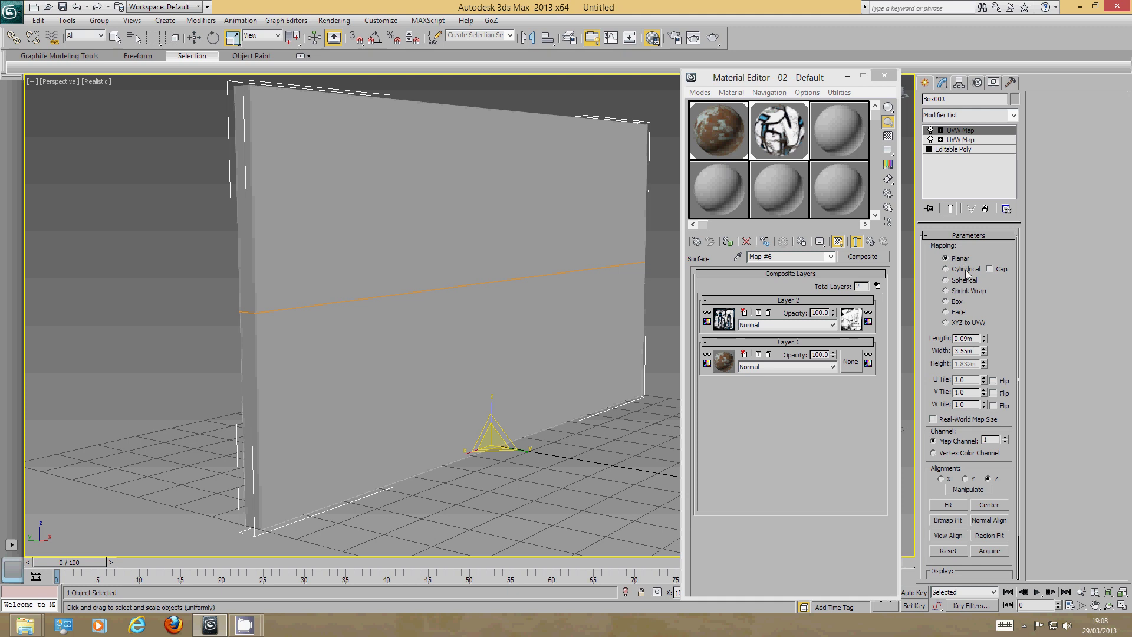
left_click(965, 478)
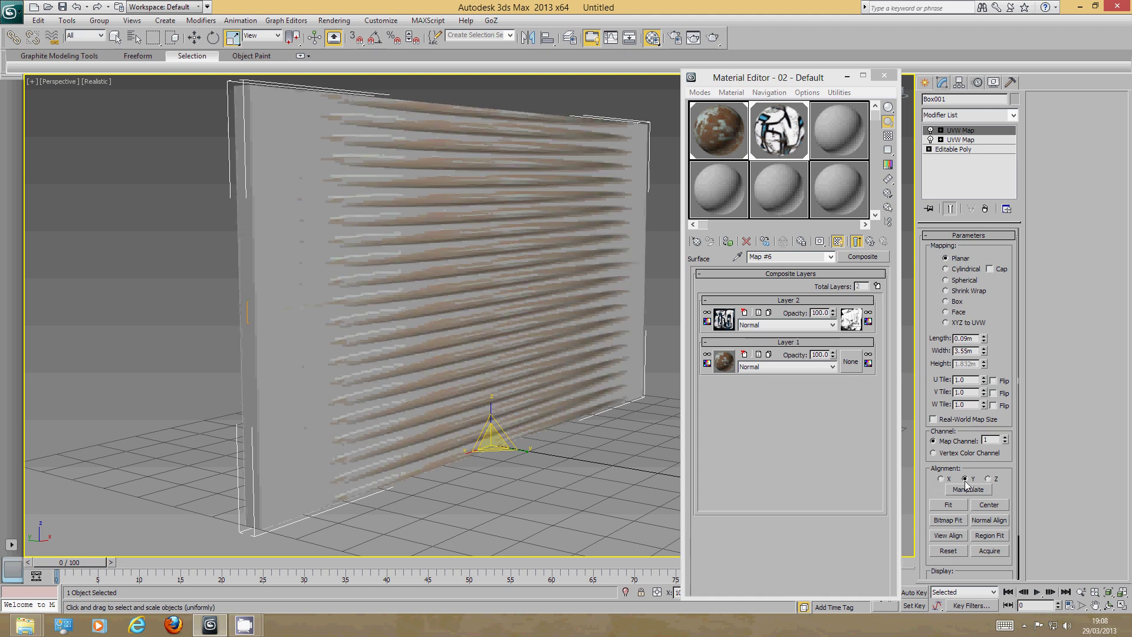
scroll(551, 235, "down", 5)
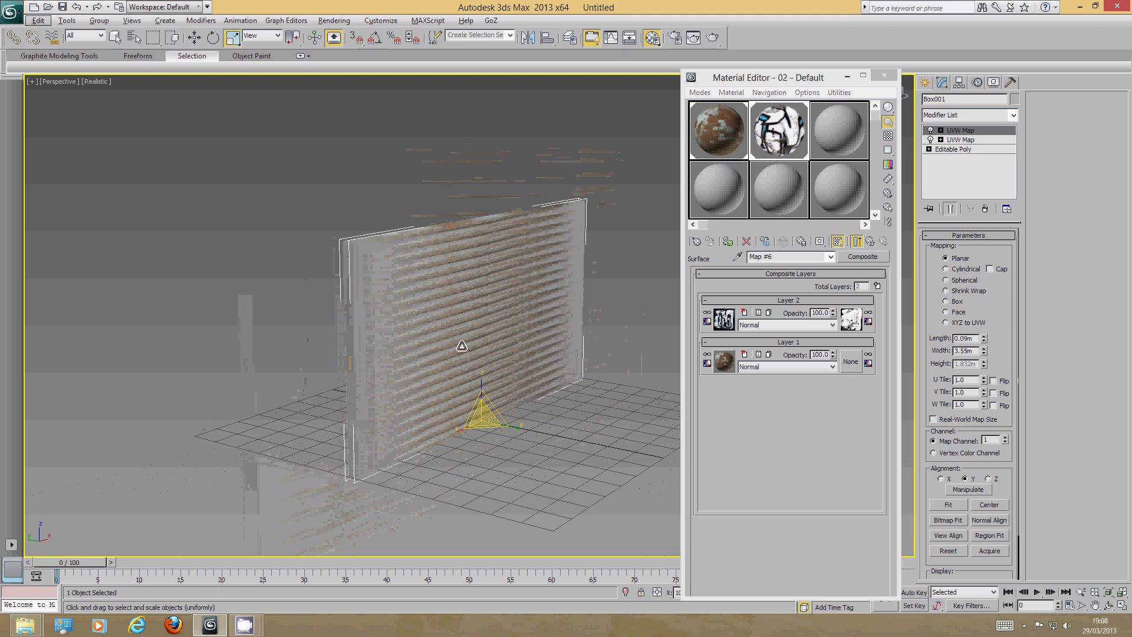
middle_click_drag(462, 347, 457, 333, "alt")
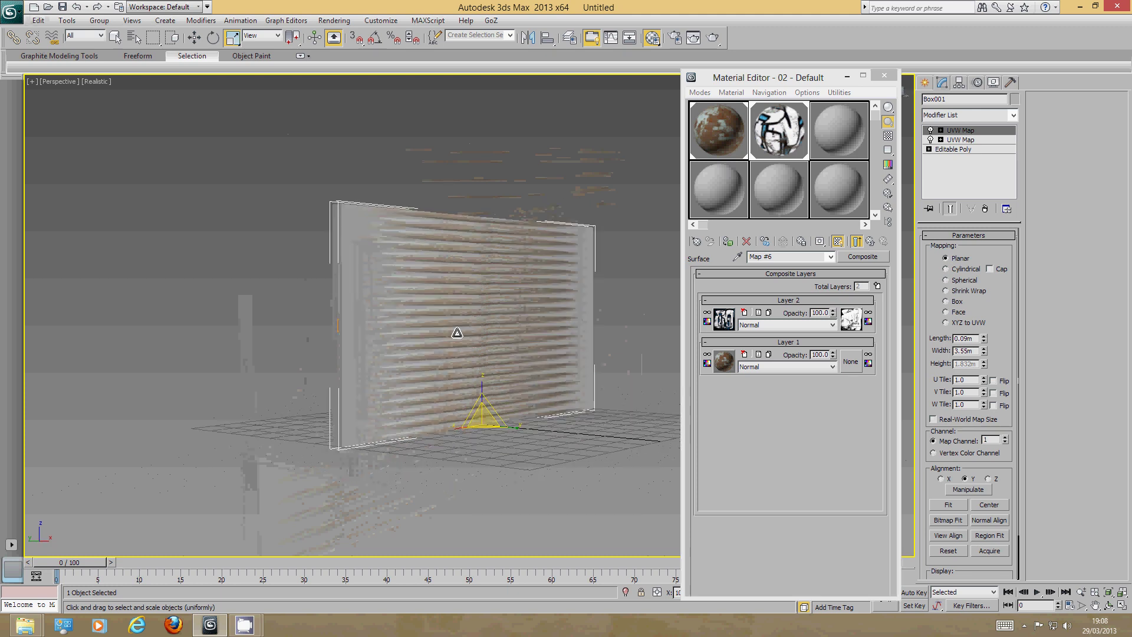
Fit the second, planar UVW Map to the wall's face and set its map channel to 2.
left_click(964, 508)
middle_click_drag(479, 275, 507, 266, "alt")
scroll(507, 266, "up", 4)
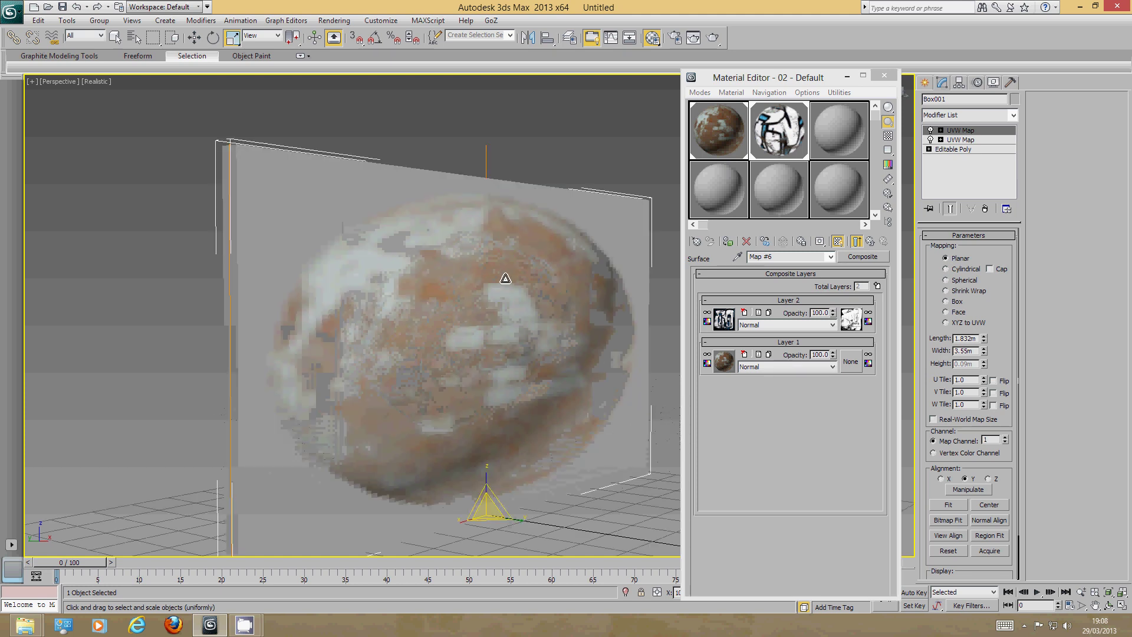
left_click(1005, 437)
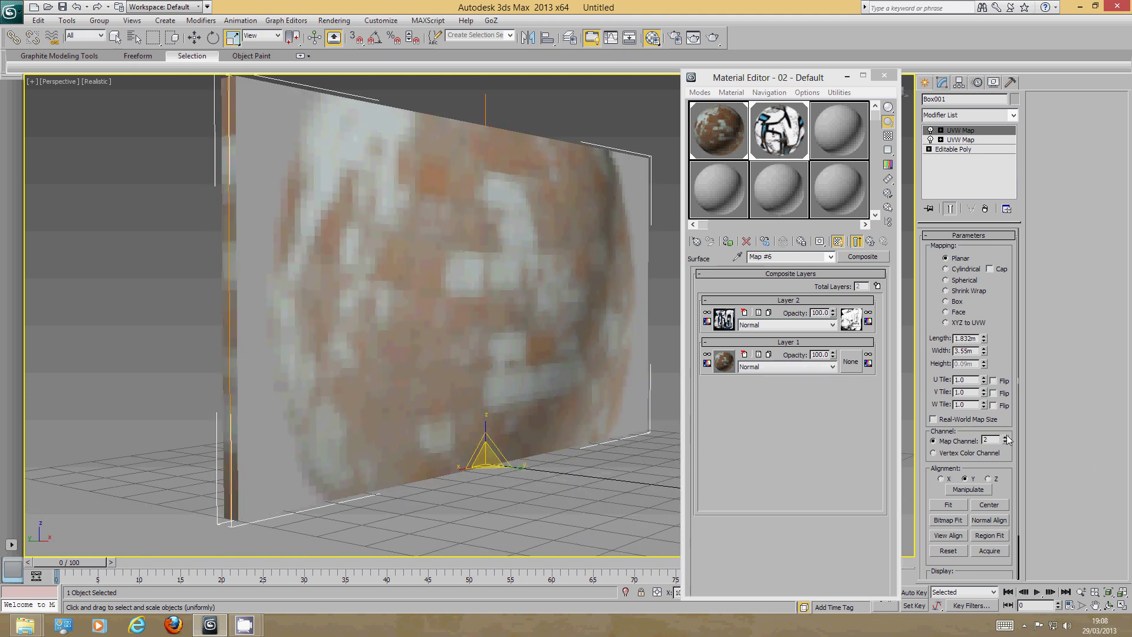
mouse_move(496, 341)
middle_mouse_down("alt")
mouse_move(484, 353)
mouse_move(507, 356)
mouse_move(492, 343)
middle_mouse_up("alt")
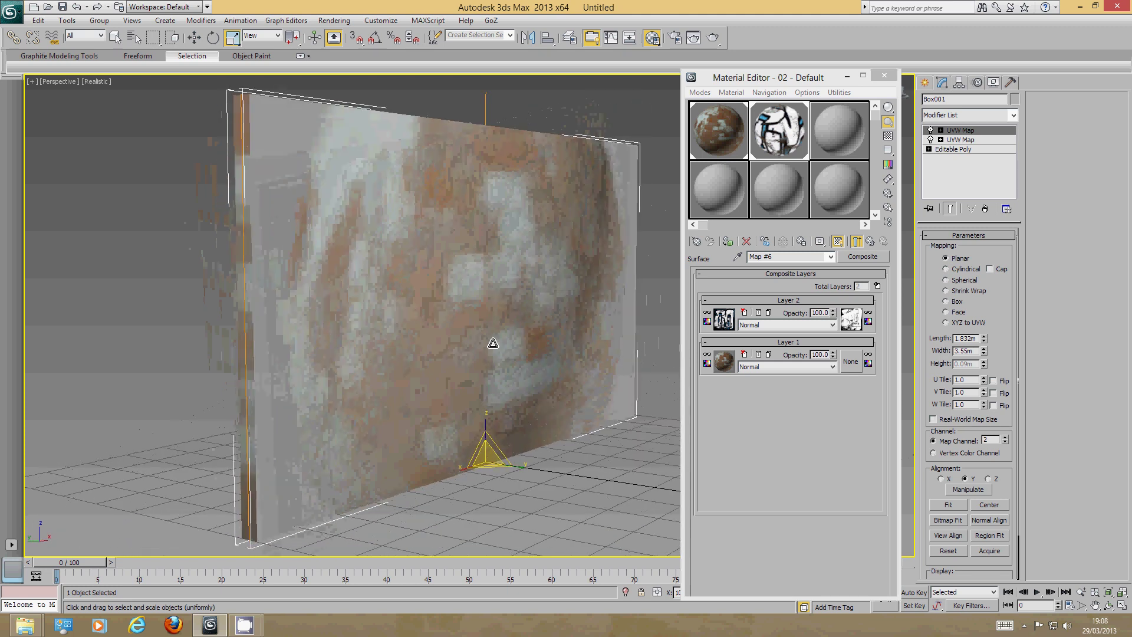
Render the perspective view to check how the graffiti layer maps onto the brick wall, then close the render.
left_click(694, 39)
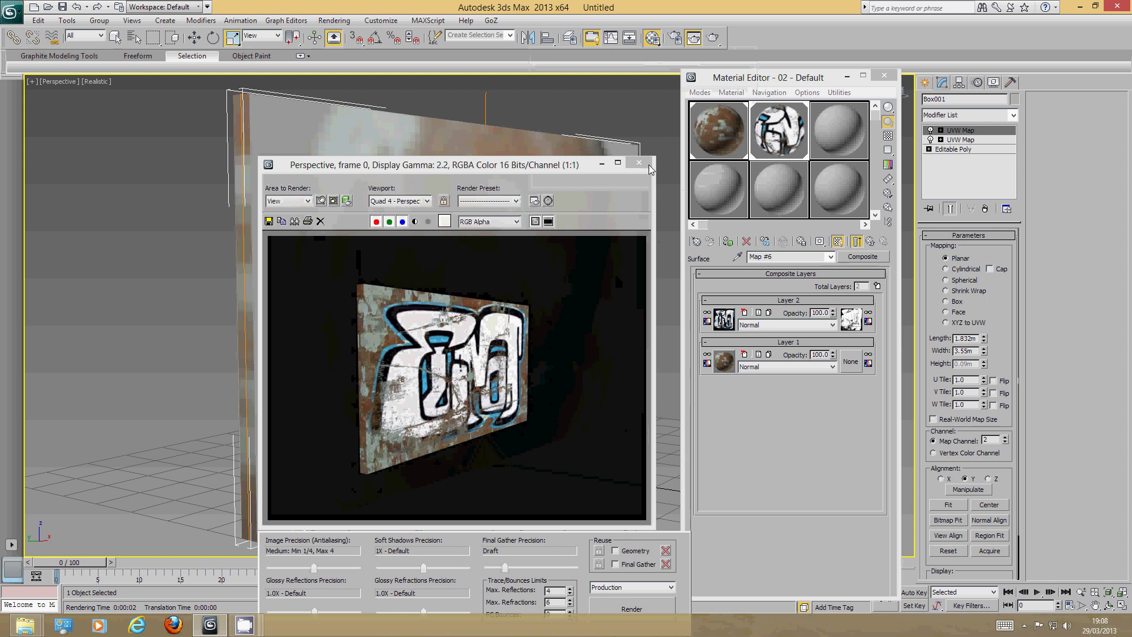
left_click(640, 164)
scroll(560, 202, "up", 3)
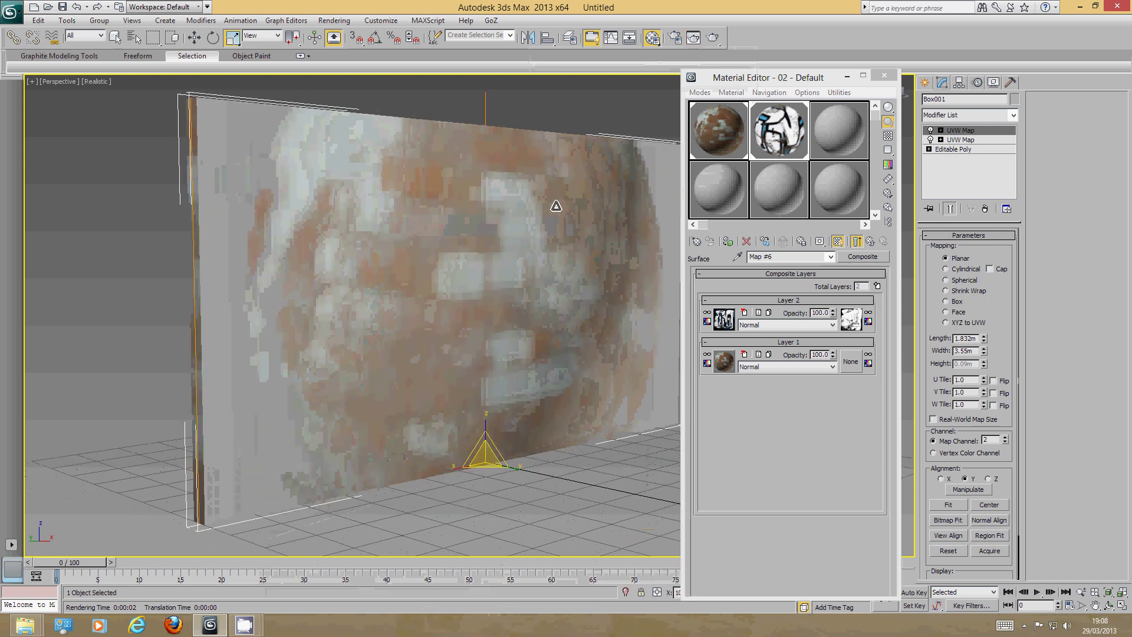
left_click(194, 37)
middle_click_drag(467, 283, 523, 429, "alt")
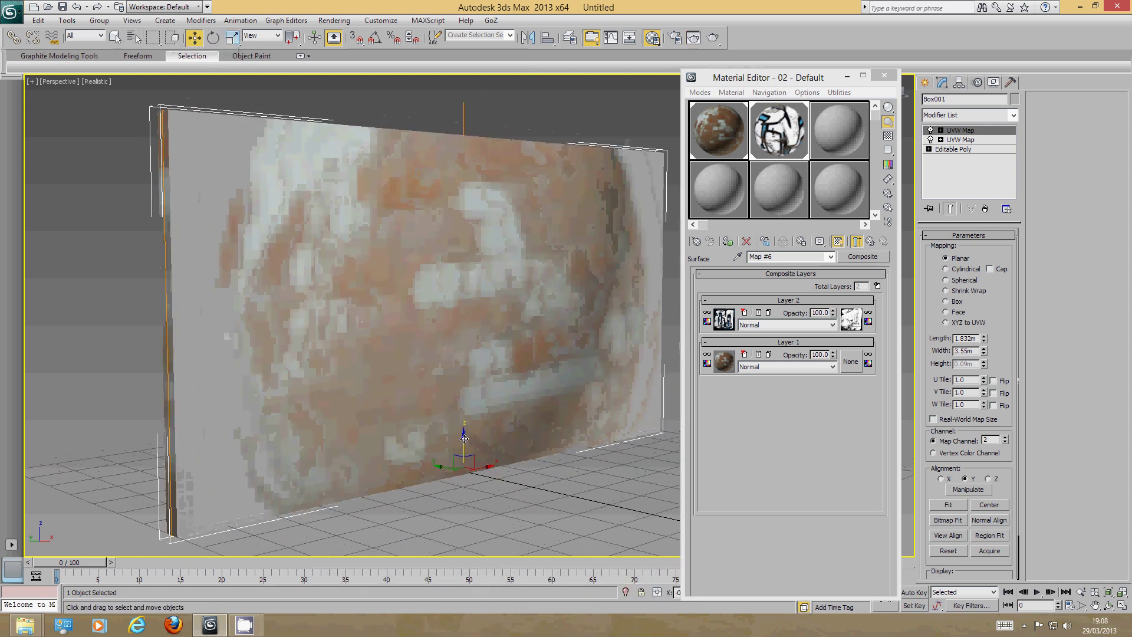
Turn off U and V tiling for Layer 2's graffiti bitmap and for its mask bitmap.
left_click(728, 326)
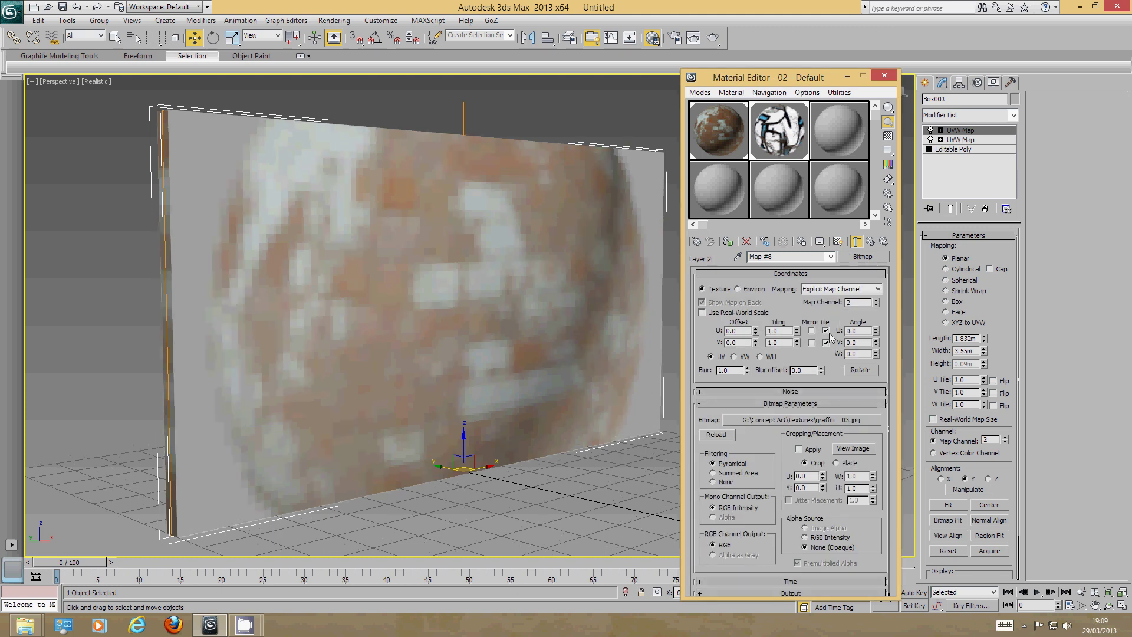
left_click(870, 241)
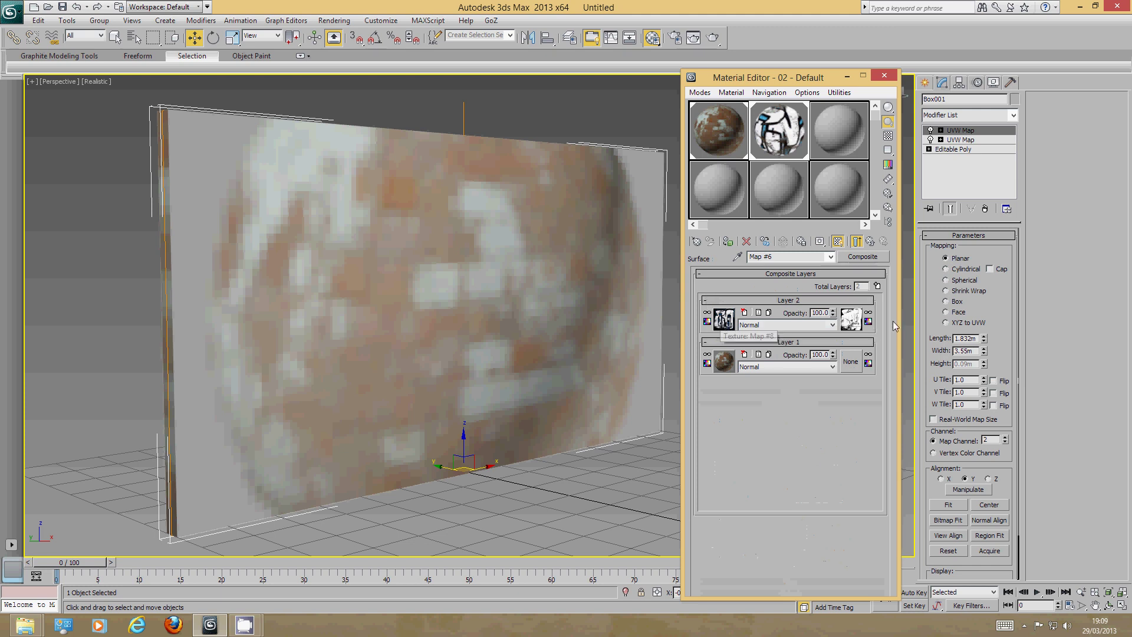
left_click(729, 323)
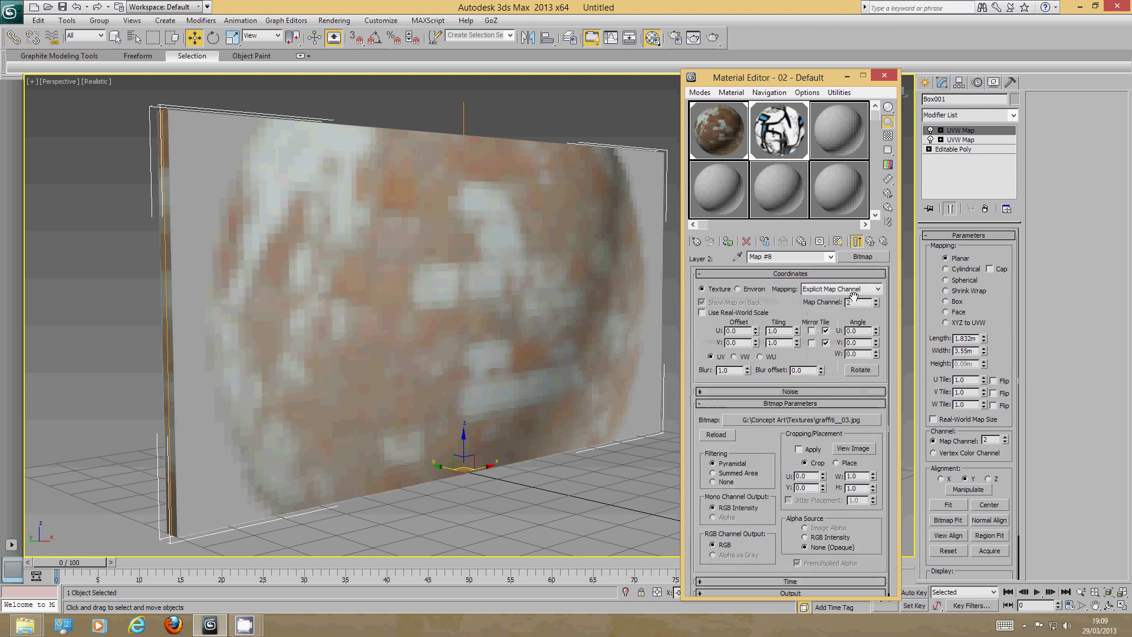
left_click(825, 343)
left_click(869, 242)
left_click(857, 326)
left_click(825, 343)
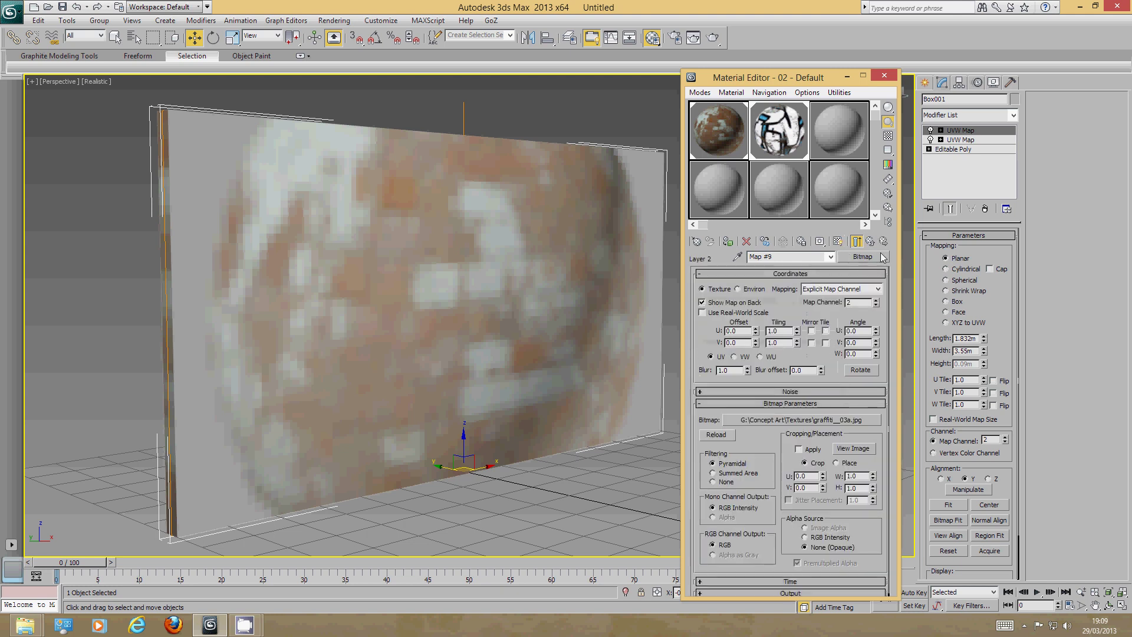
left_click(869, 242)
Activate the planar UVW Map's gizmo, raise it towards the wall's upper edge and render the view.
middle_click_drag(583, 266, 386, 86, "alt")
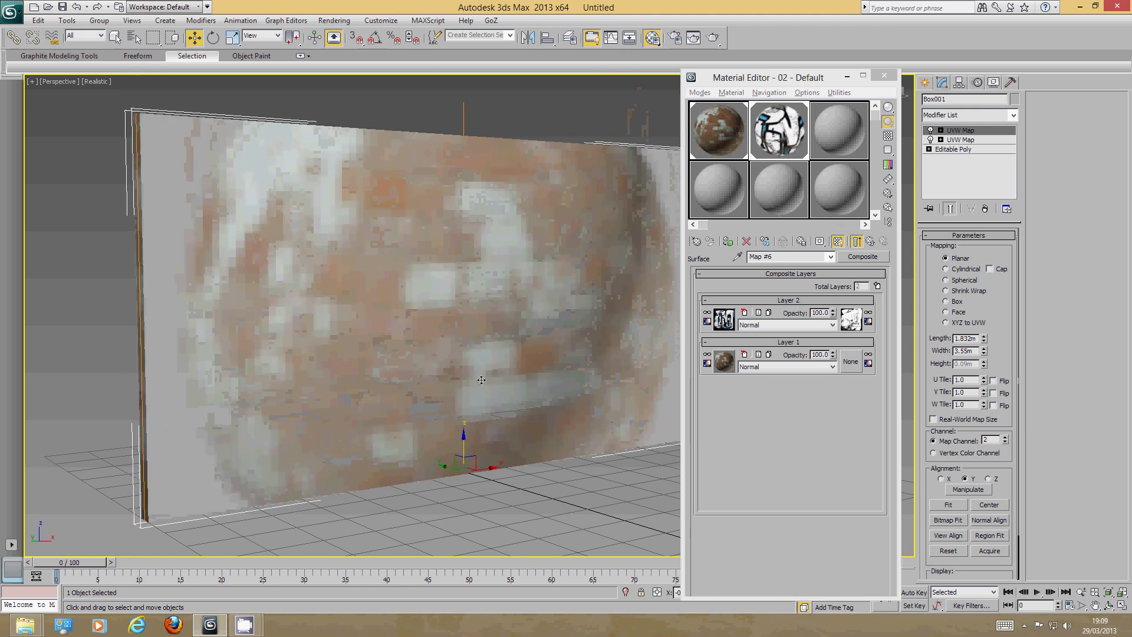
double_click(959, 131)
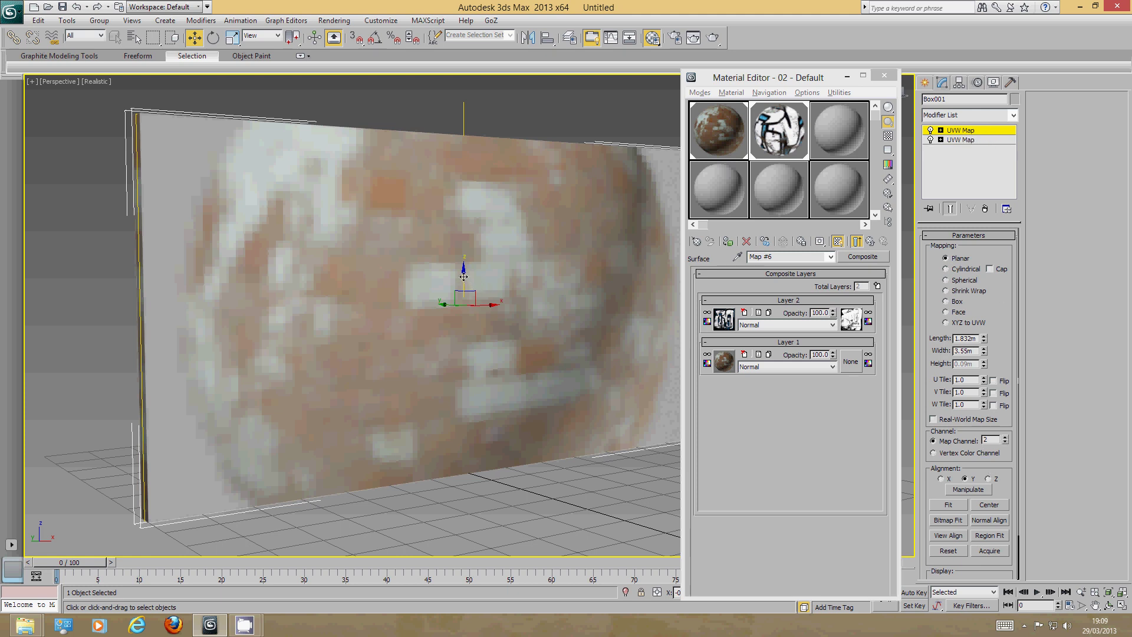
left_click_drag(460, 273, 449, 181)
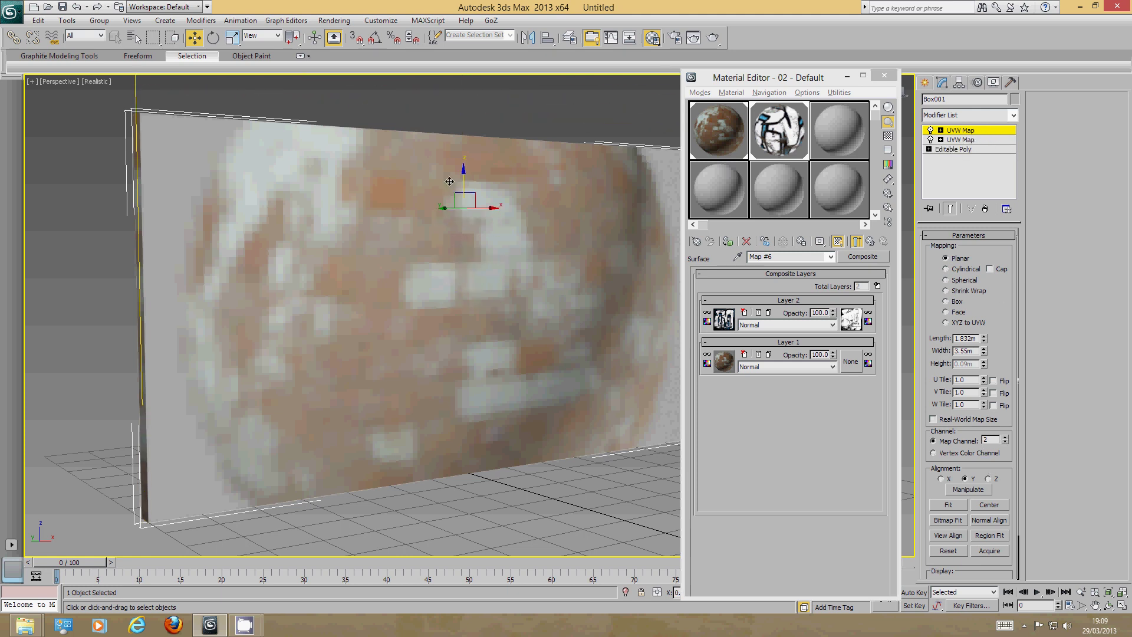
left_click(713, 38)
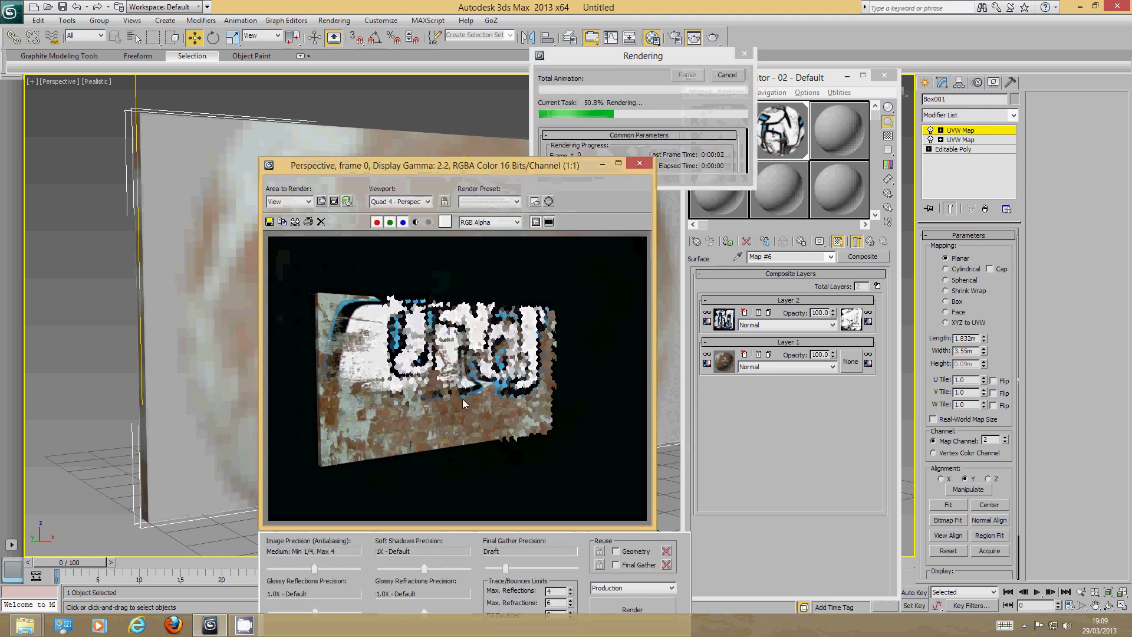
left_click(639, 163)
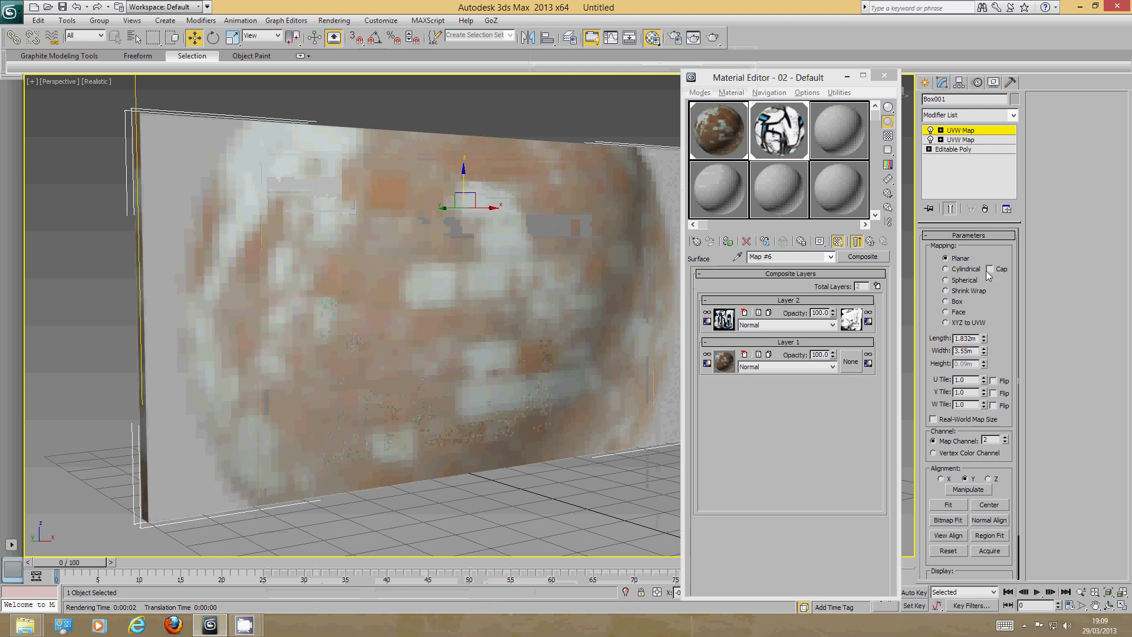
Return the gizmo to the wall's centre, scale it down uniformly to shrink the graffiti, and test-render it.
middle_click_drag(462, 142, 467, 223)
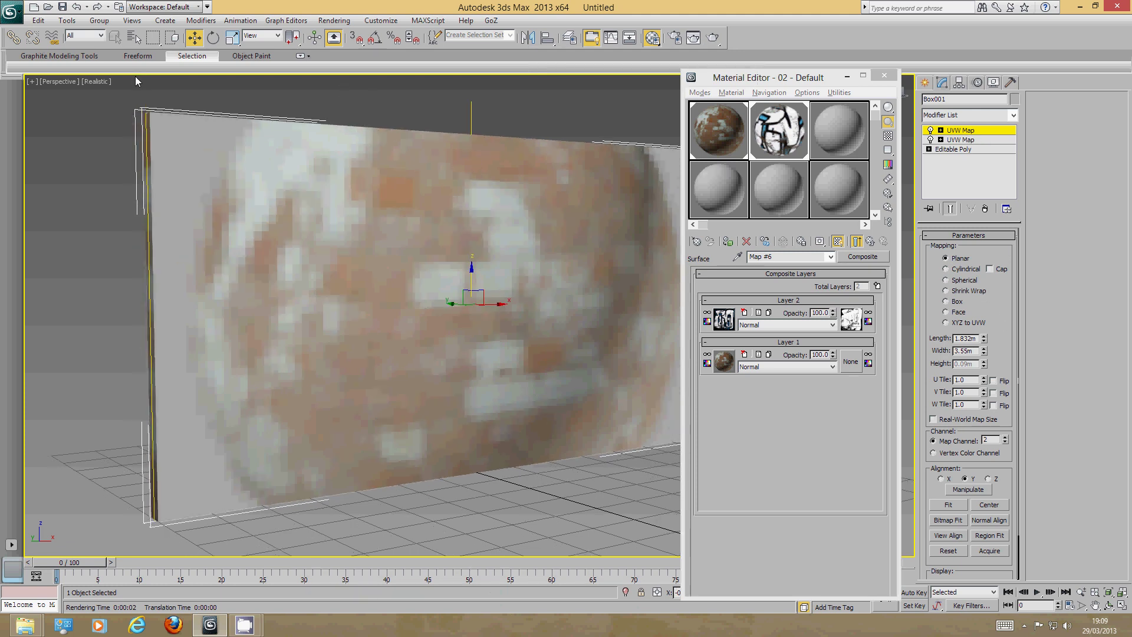
key("r")
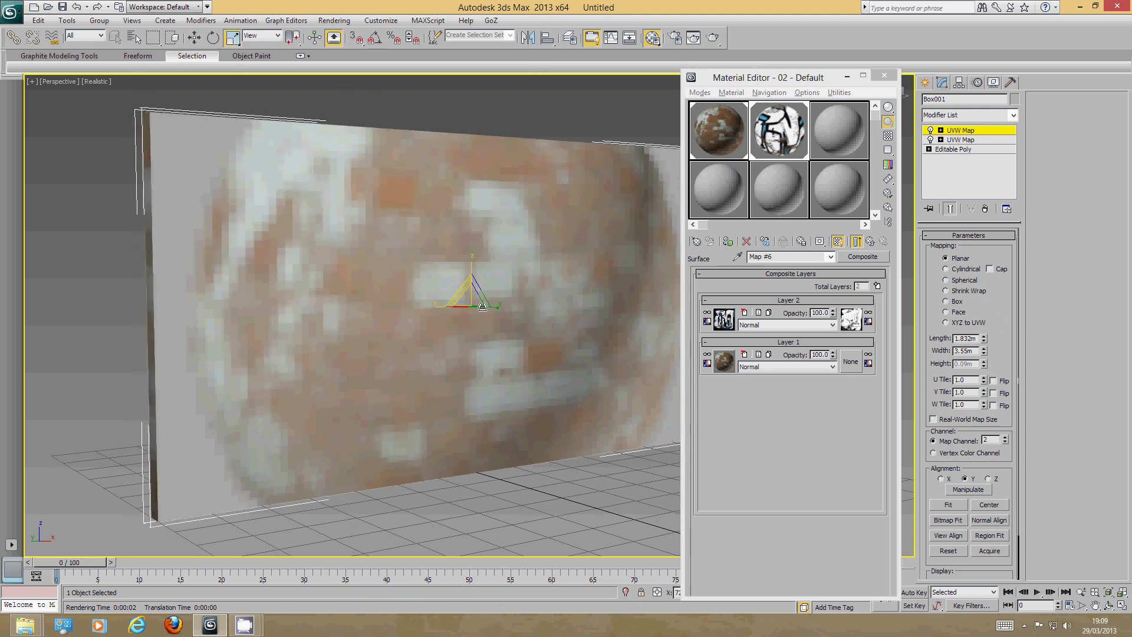
left_click(712, 37)
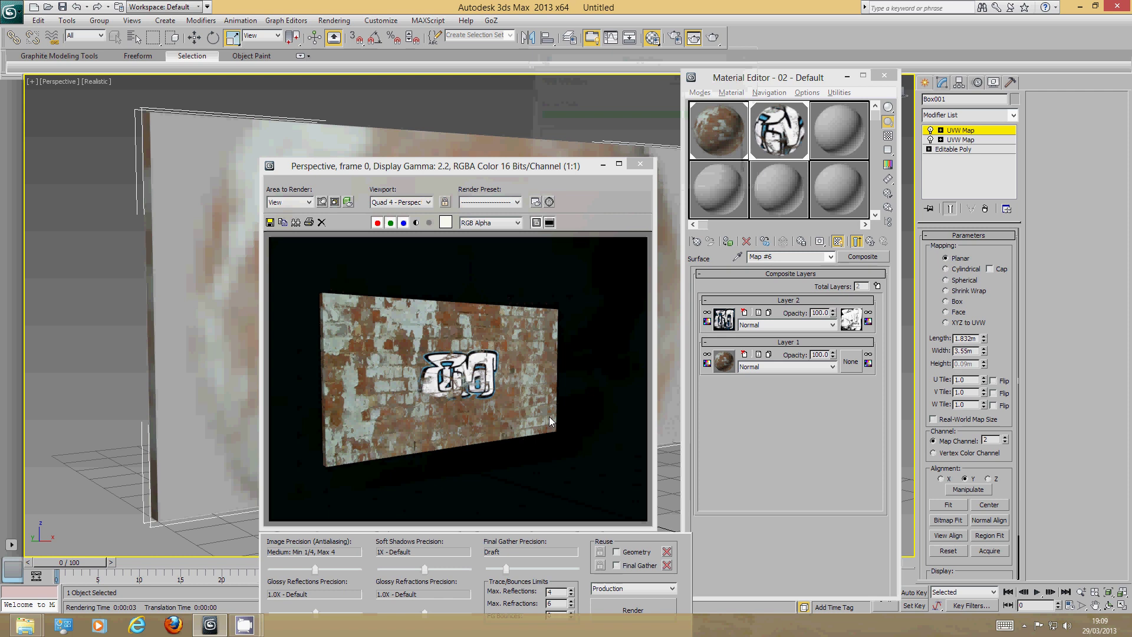
left_click(640, 164)
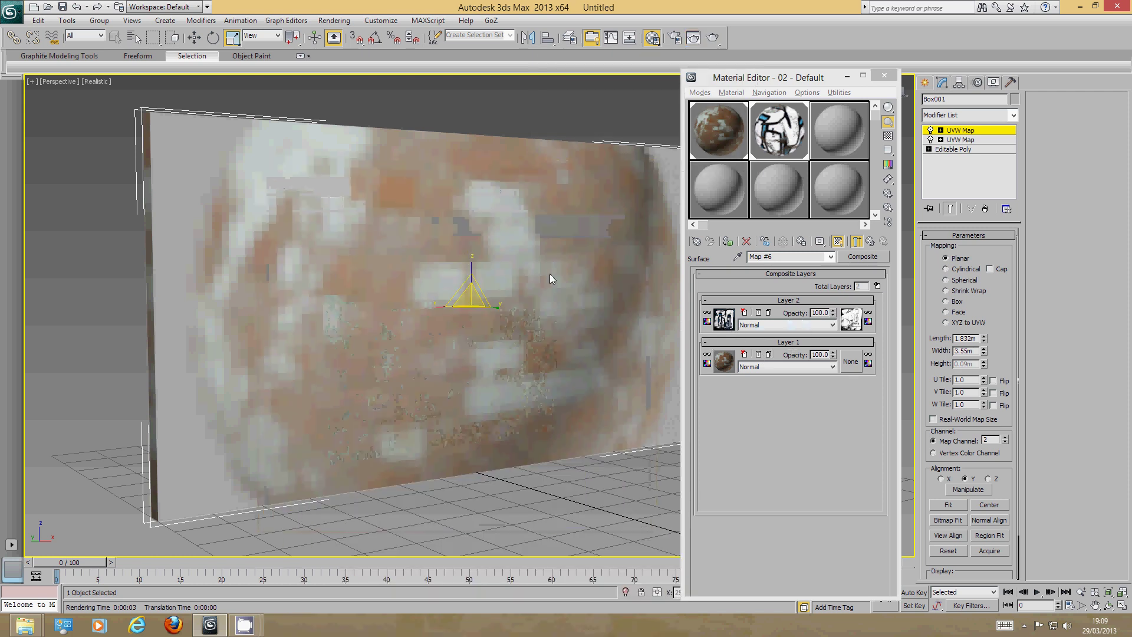
Move the planar UVW Map gizmo towards the wall's upper-left area and render the graffiti's new position.
left_click(194, 38)
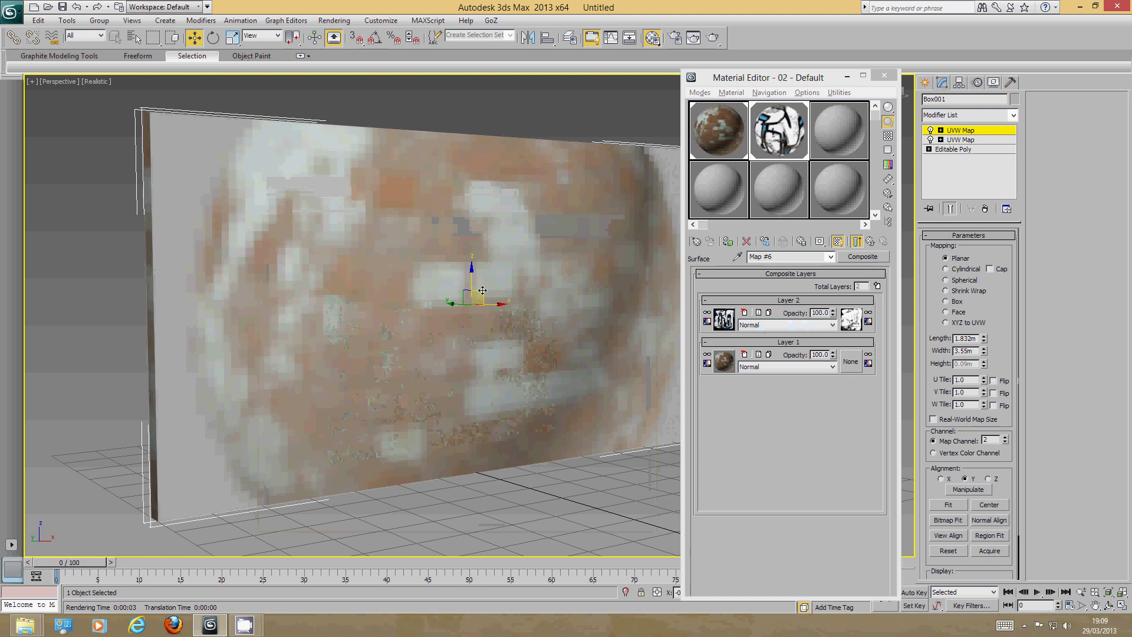
left_click_drag(478, 293, 386, 243)
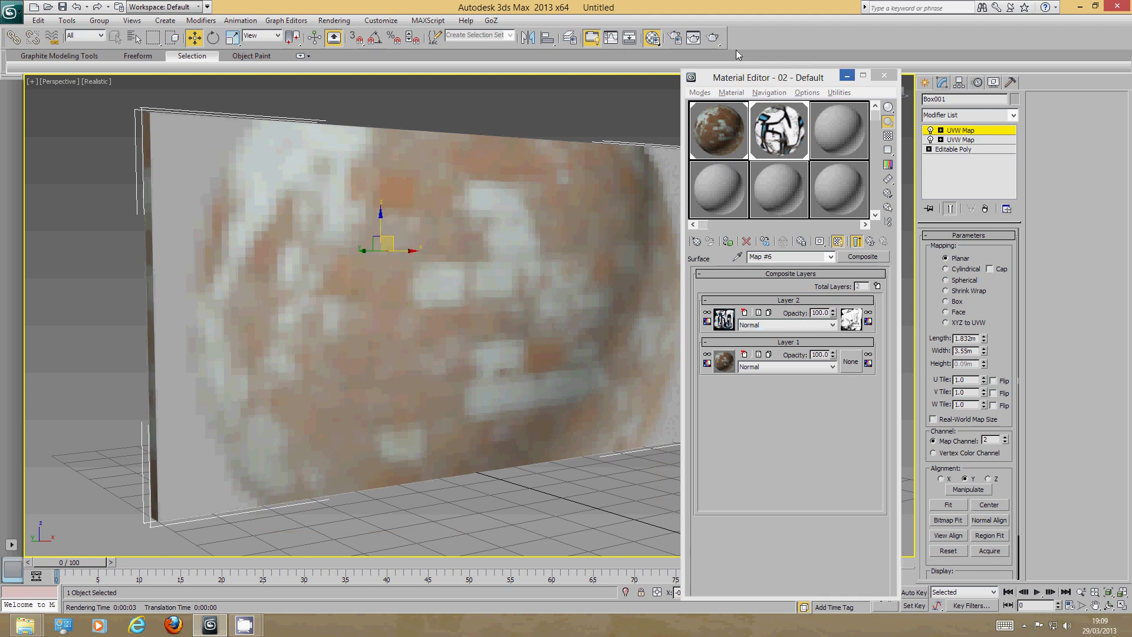
left_click(713, 36)
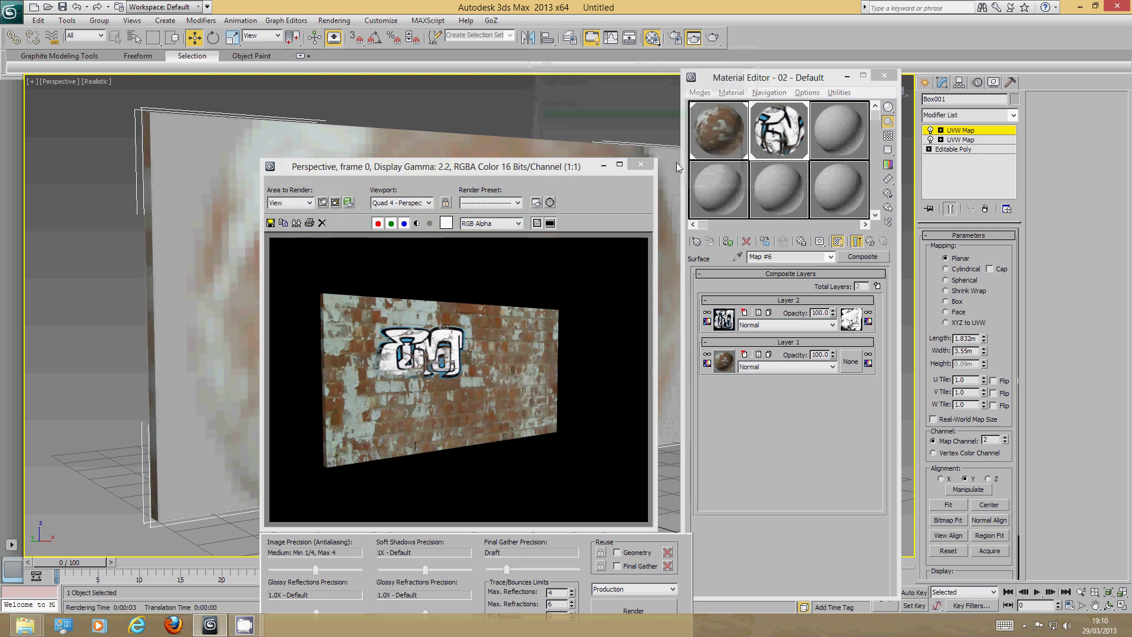
left_click(641, 165)
Preview Layer 2's graffiti bitmap in the viewport while lowering its gizmo on the wall, and switch the display back to the Composite map.
left_click(730, 320)
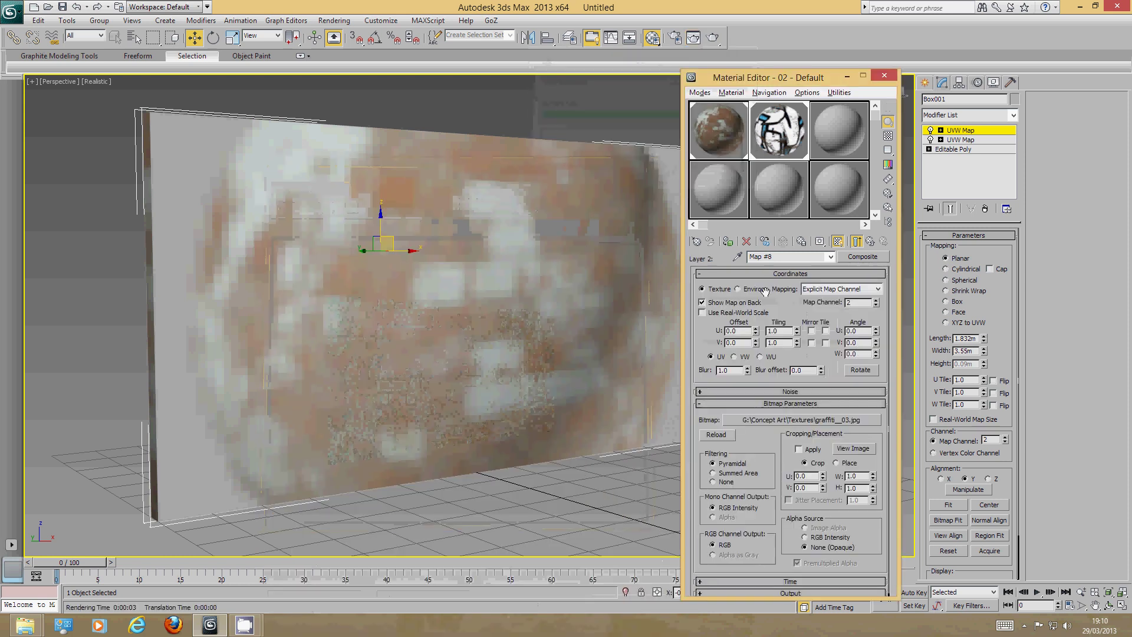
left_click(838, 243)
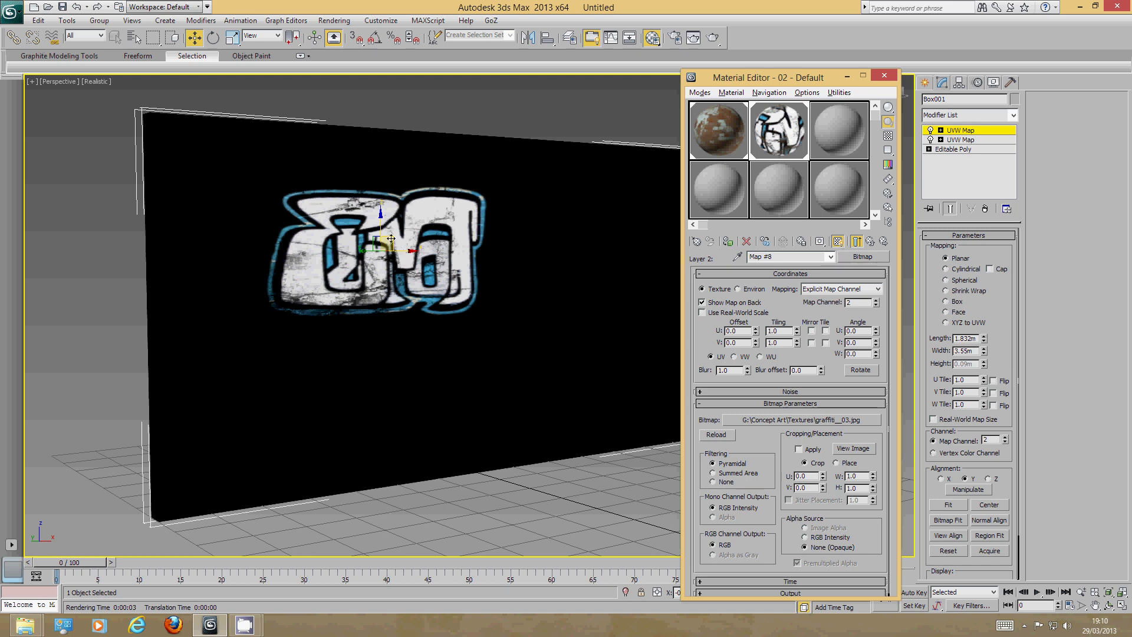
left_click_drag(391, 238, 353, 323)
left_click(870, 241)
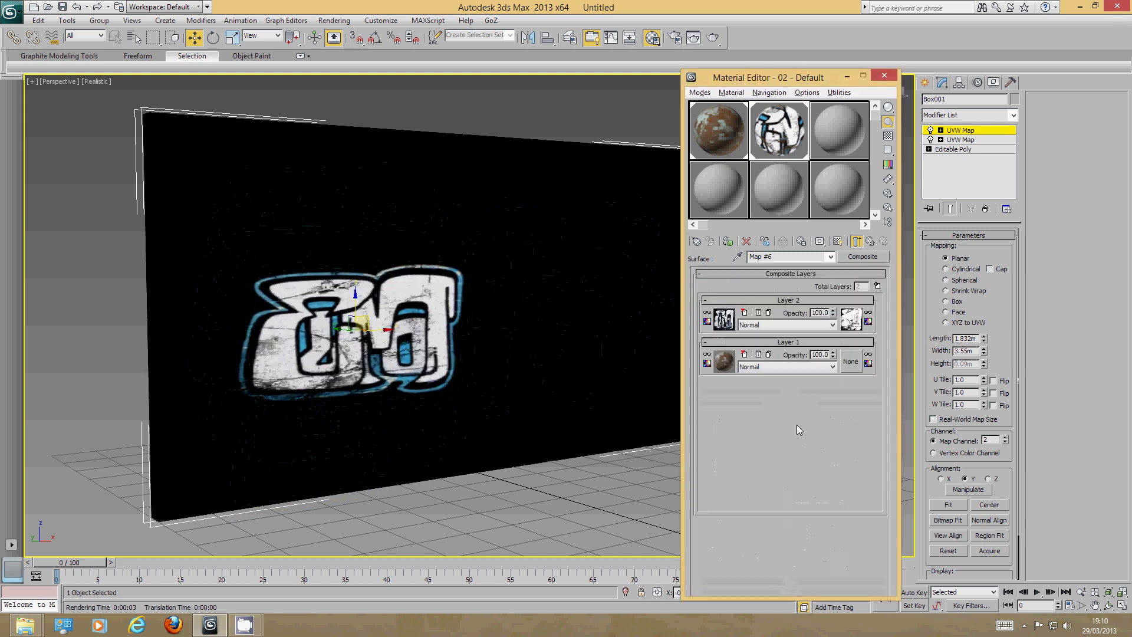
left_click(837, 241)
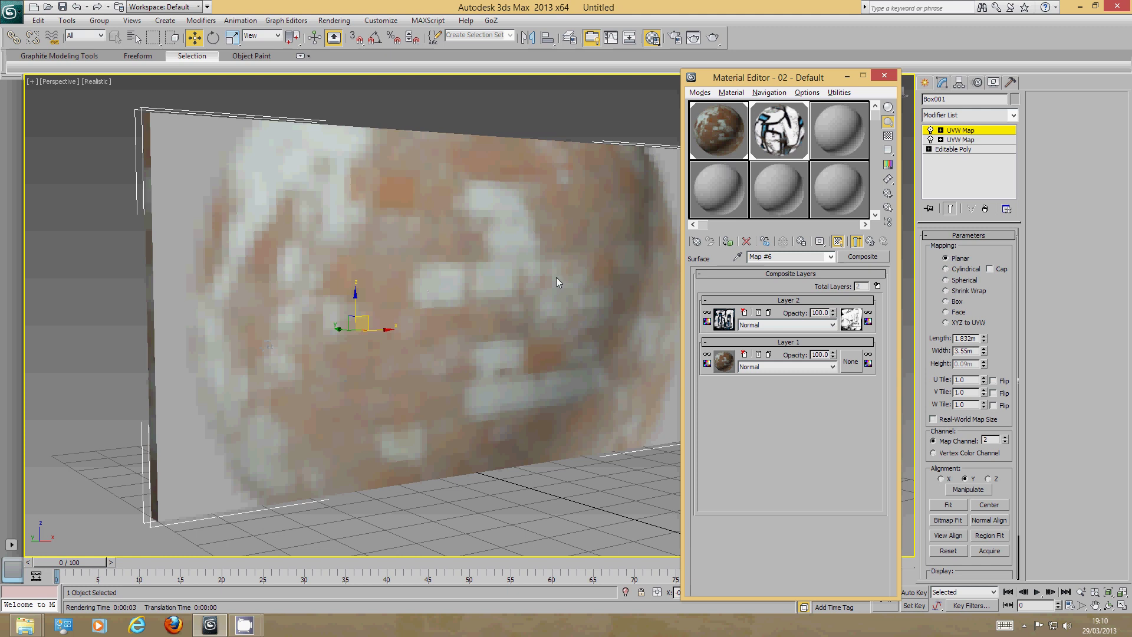
Show the graffiti bitmap on the wall in the viewport and move its UVW Map gizmo right of the wall's lower-left area, near mid-height.
left_click(731, 323)
left_click(837, 242)
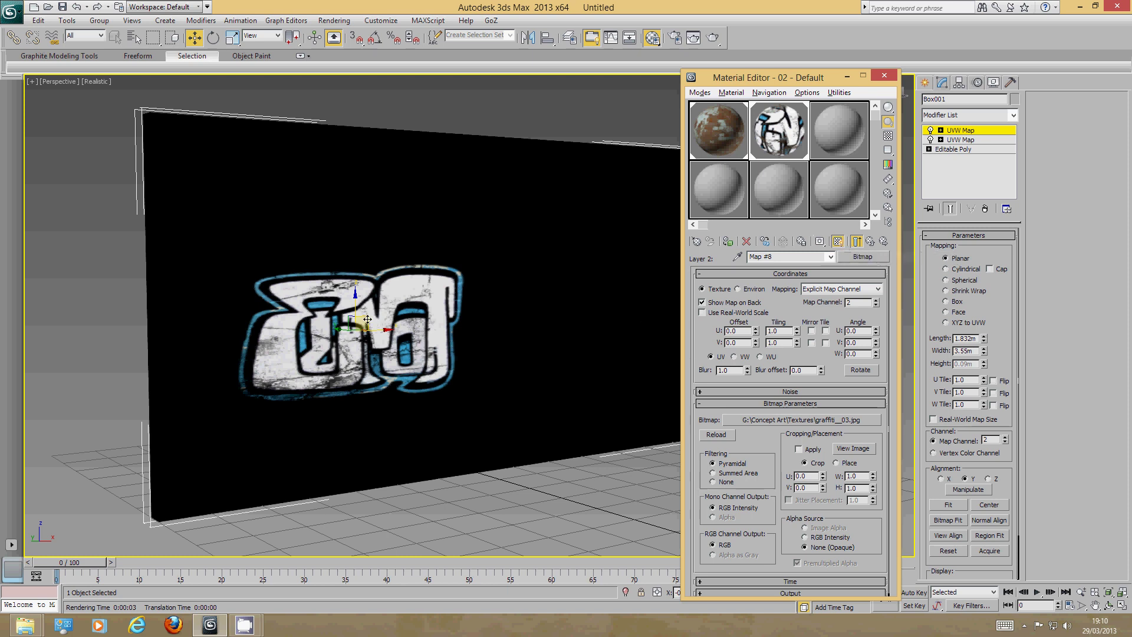
left_click_drag(367, 319, 511, 286)
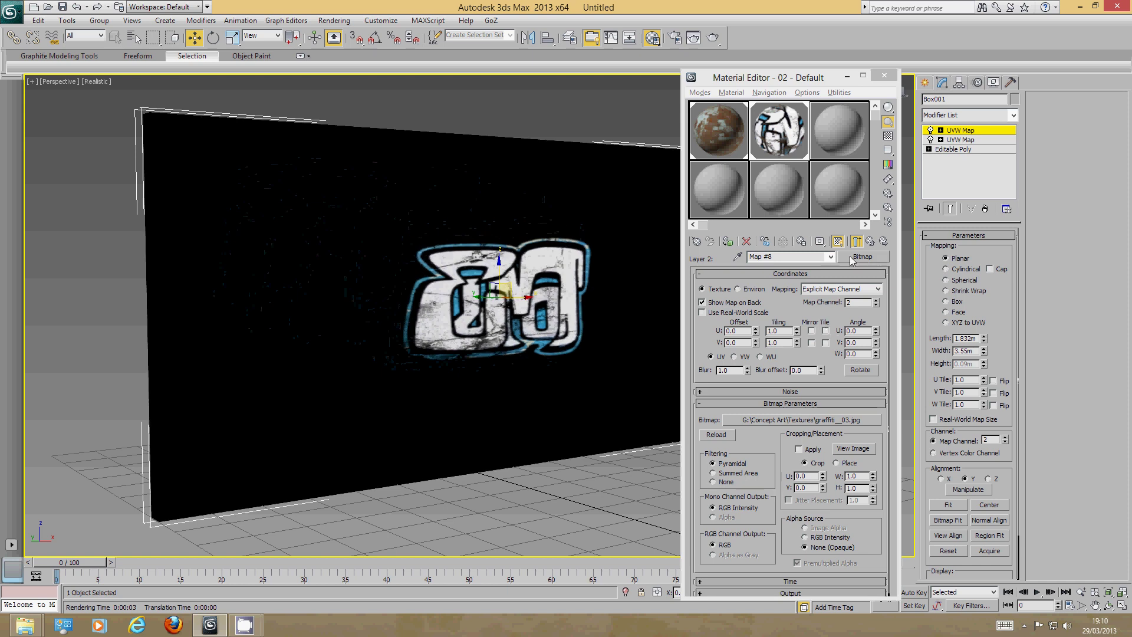
left_click(873, 244)
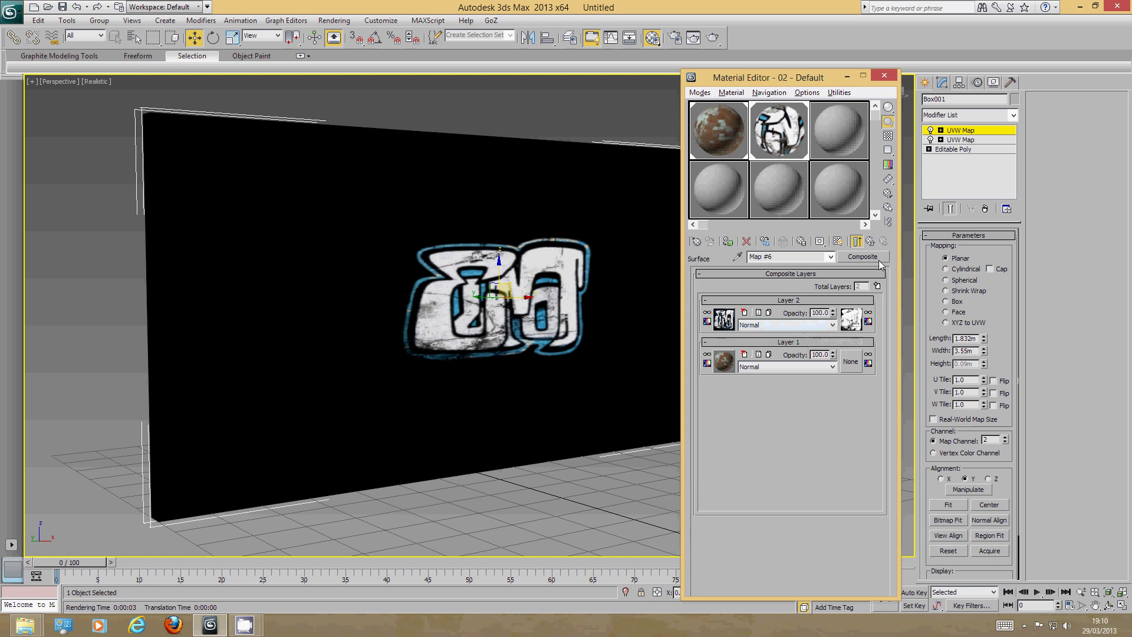
Set Layer 2's blending mode to Multiply and render a close-up of the graffiti on the brick.
left_click(787, 326)
left_click(794, 374)
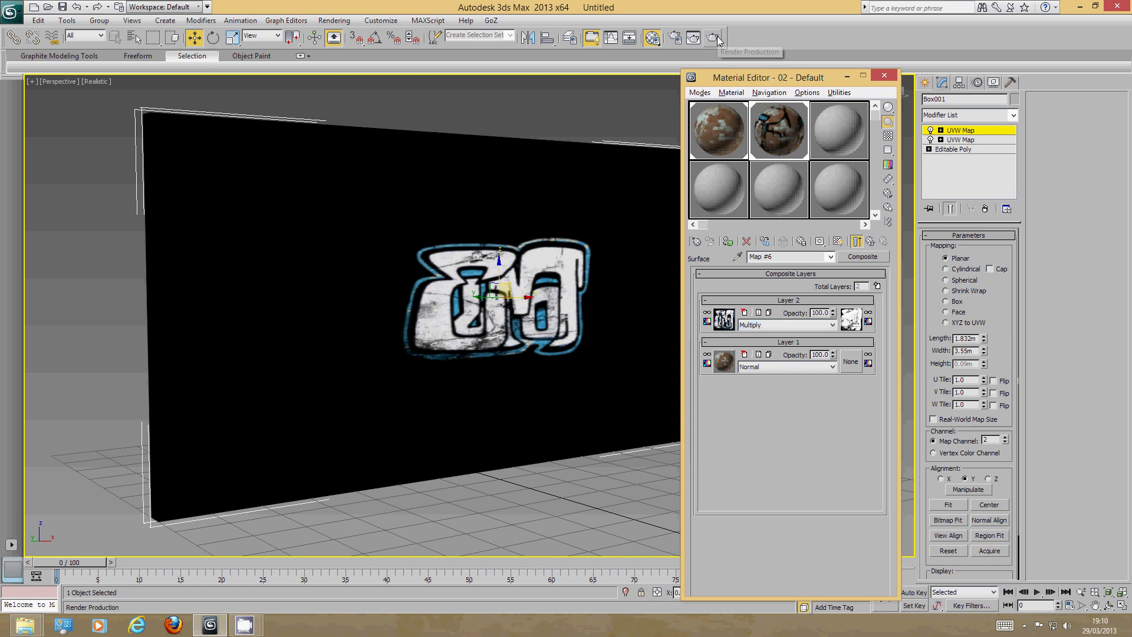
middle_click_drag(610, 233, 591, 193)
scroll(591, 193, "up", 4)
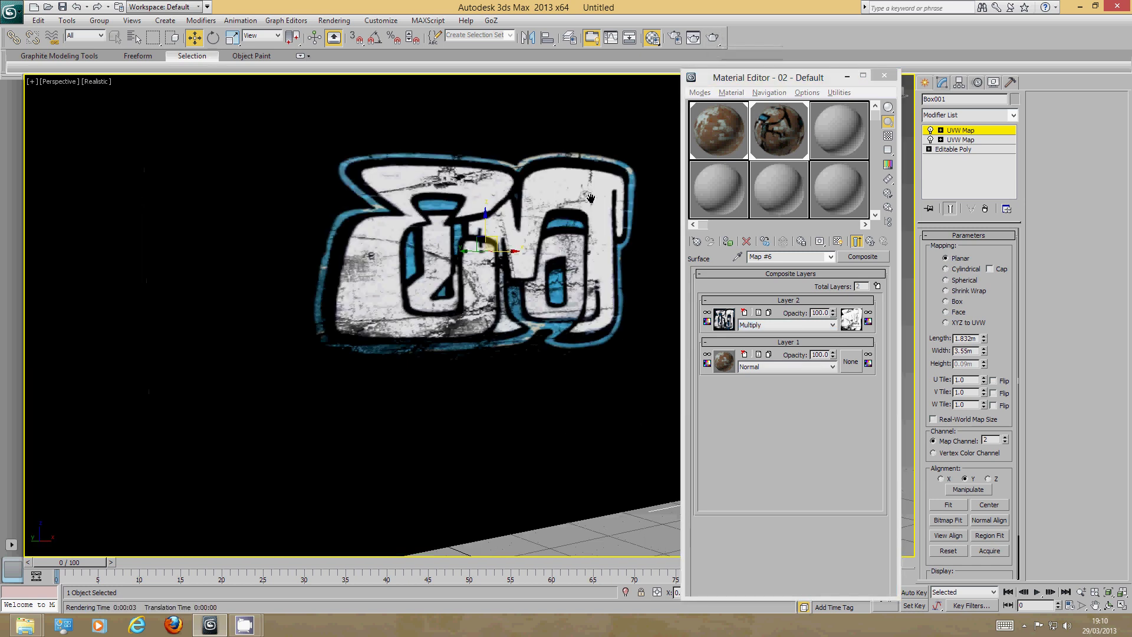
left_click(713, 37)
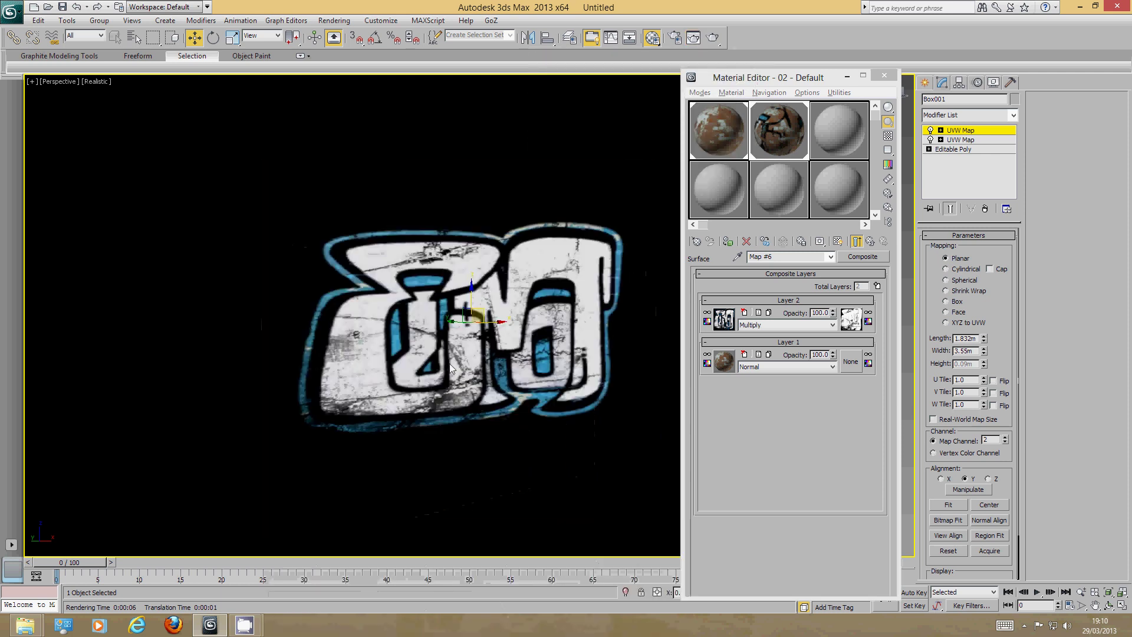
Select the brick material (01 - Default) and set its Bump map amount to 80.
middle_click_drag(508, 356, 534, 363, "alt")
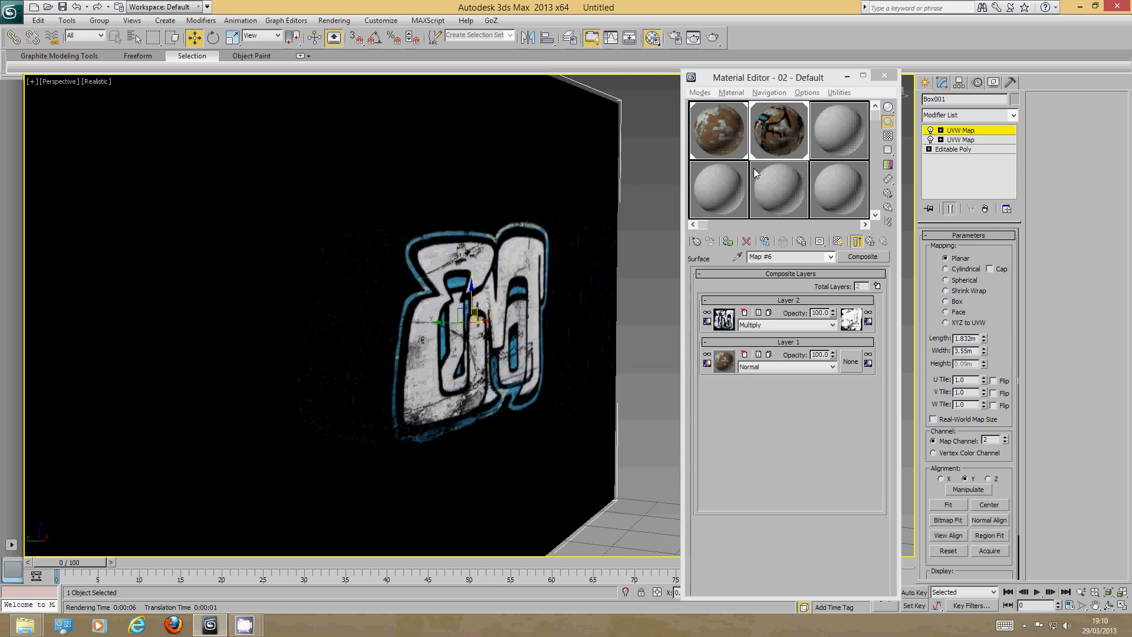
left_click(737, 121)
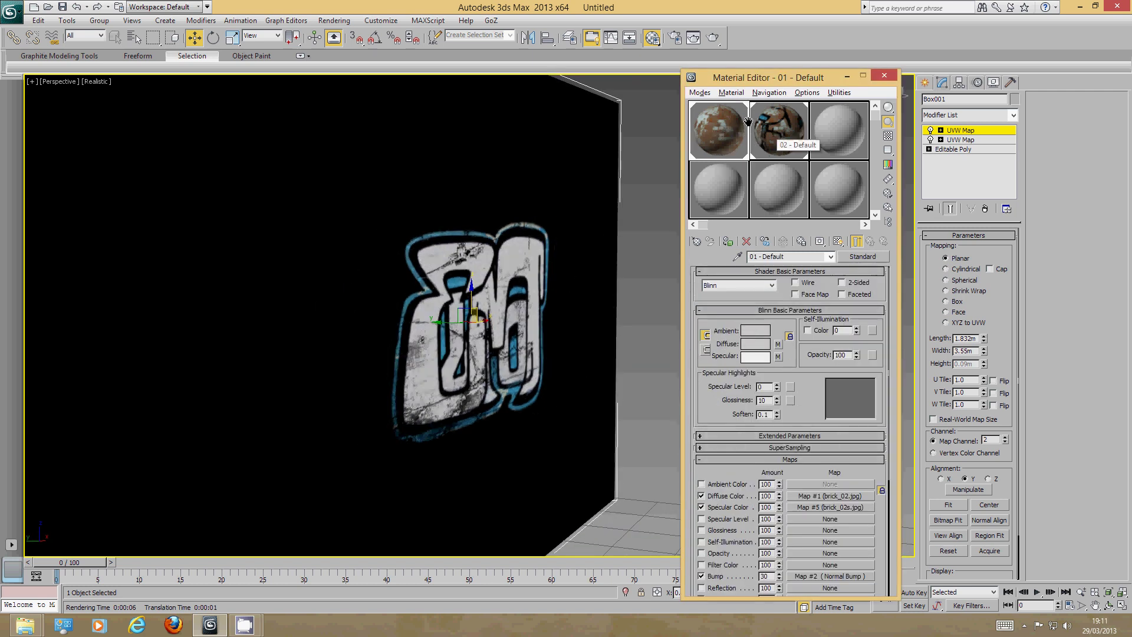
scroll(766, 324, "down", 5)
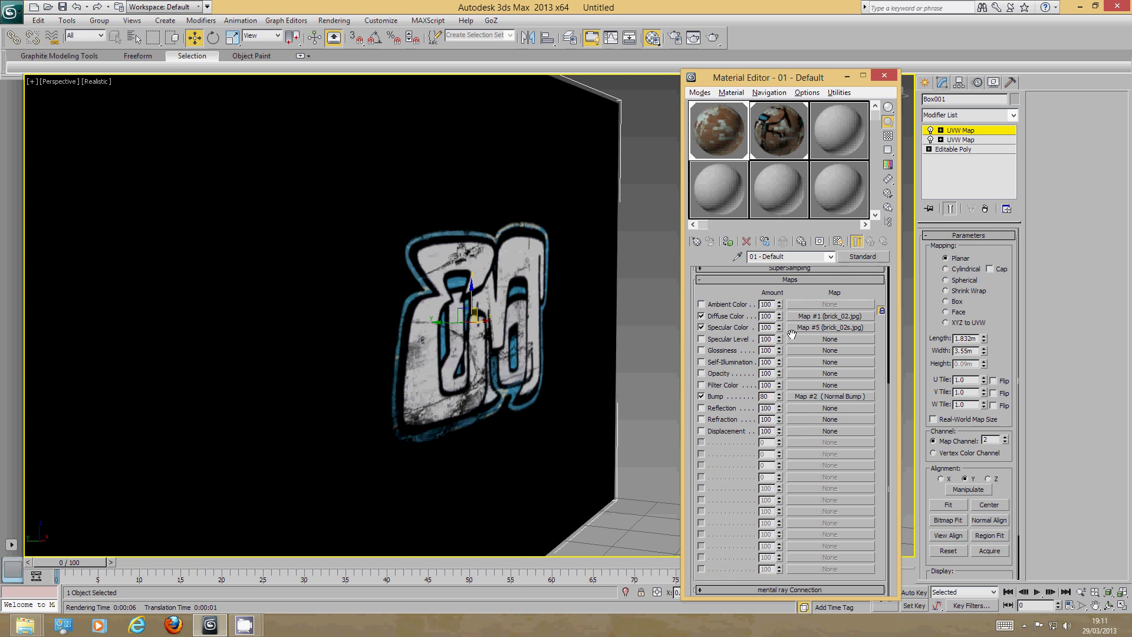
Render the brick wall from the current view and again close up on the graffiti to check the bump.
left_click(712, 37)
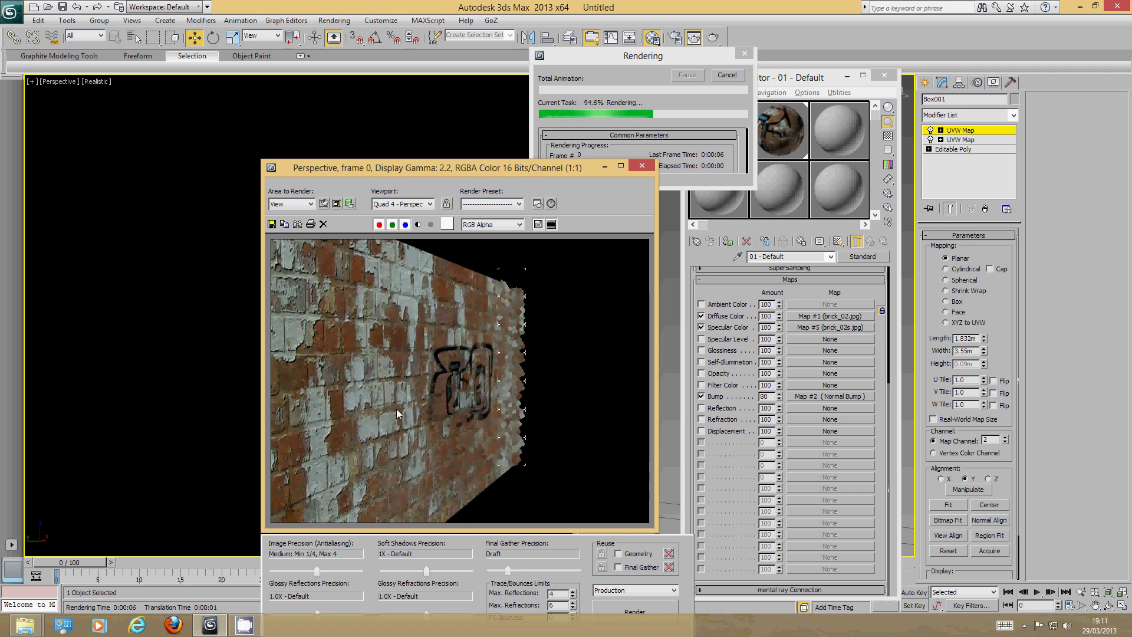
left_click(642, 166)
scroll(544, 354, "up", 6)
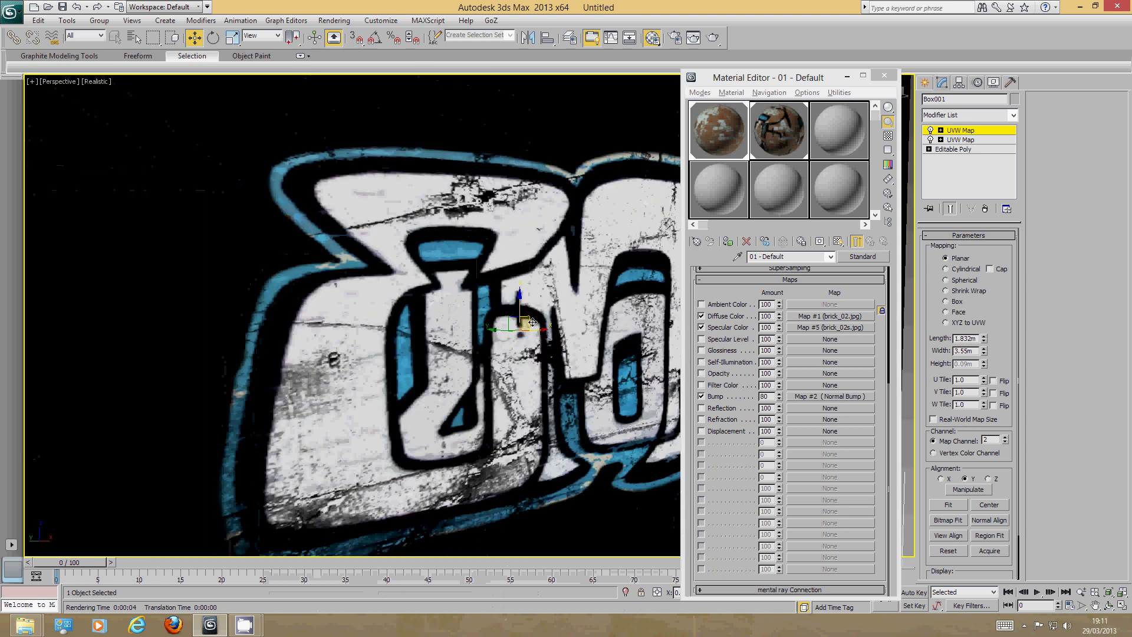
middle_click_drag(533, 322, 448, 304, "alt")
left_click(713, 37)
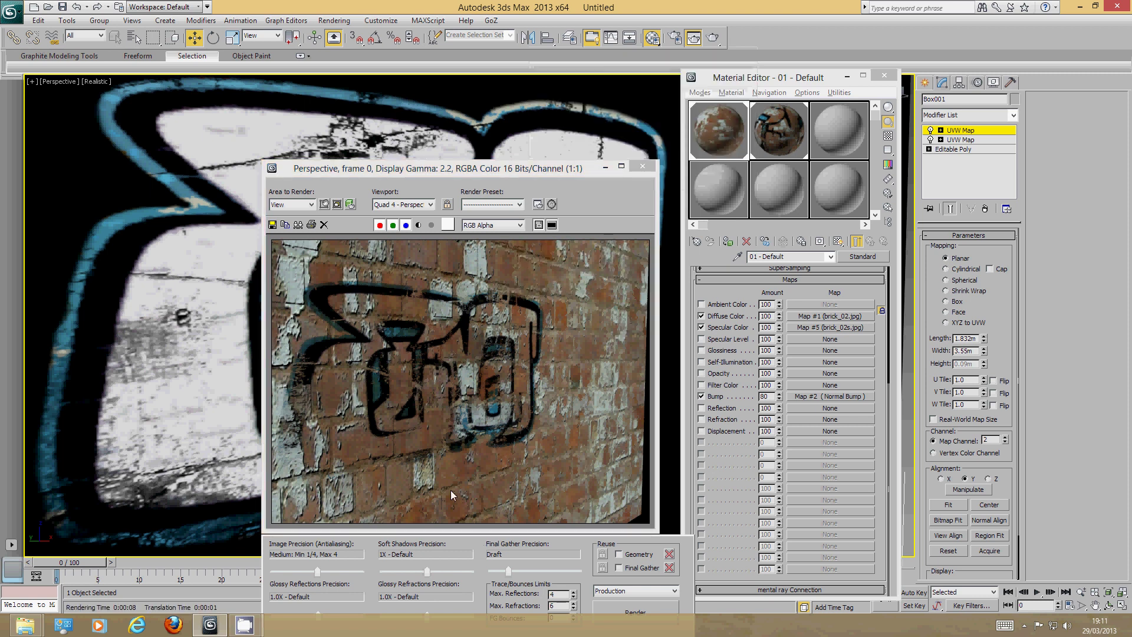
left_click(642, 166)
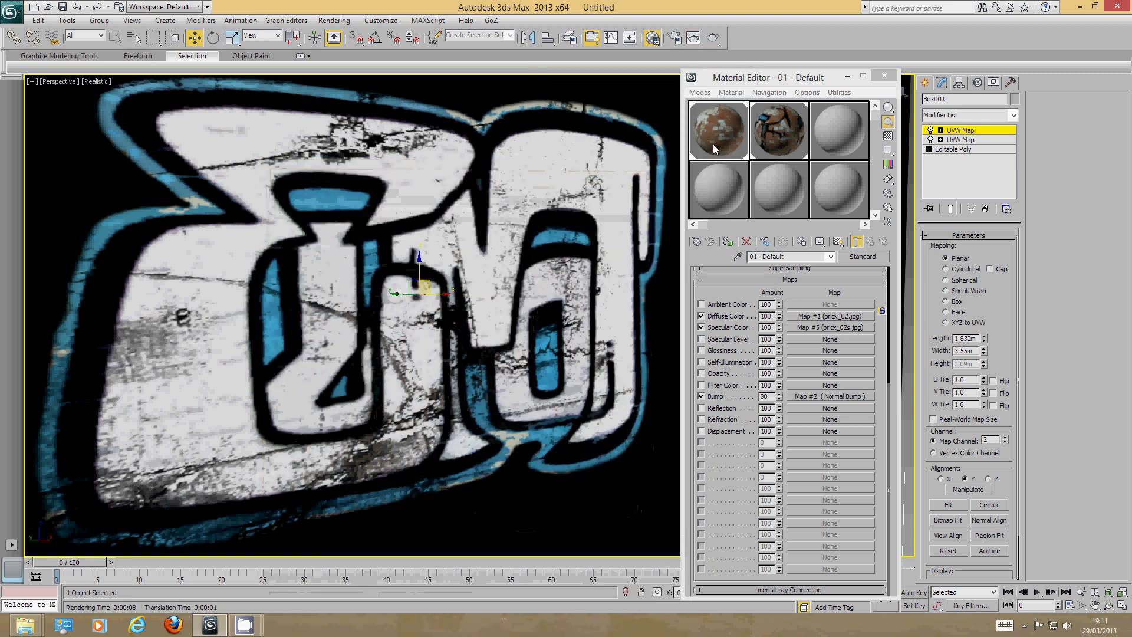
Review the graffiti material's Composite layers, examining Layer 2's bitmap coordinates and the material assigned in Layer 1.
left_click(778, 131)
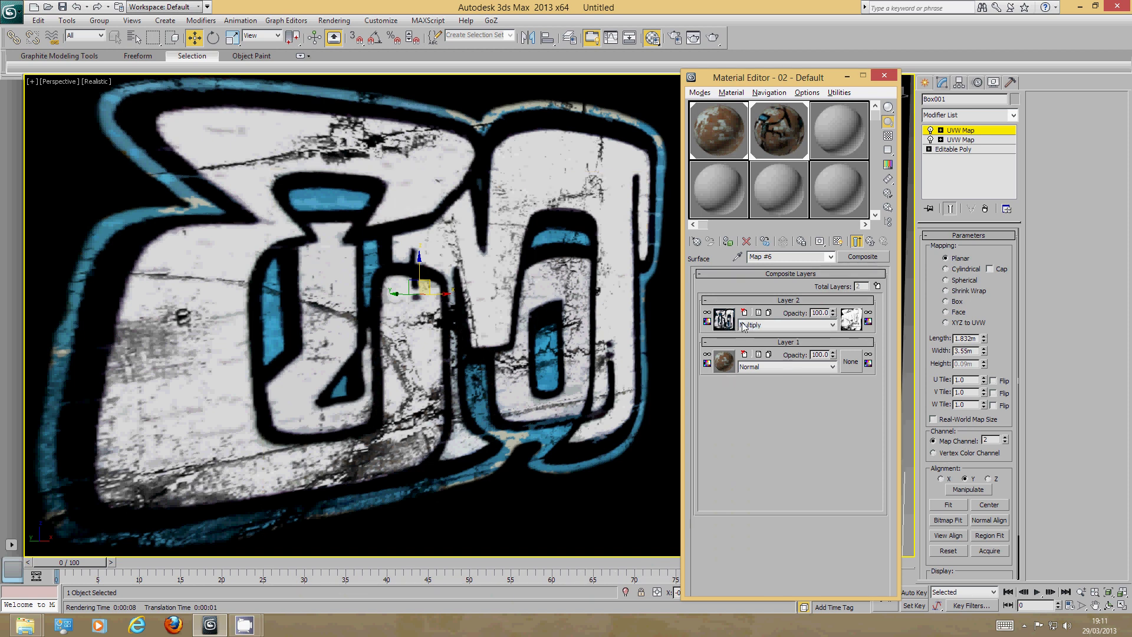
left_click(724, 319)
left_click(849, 274)
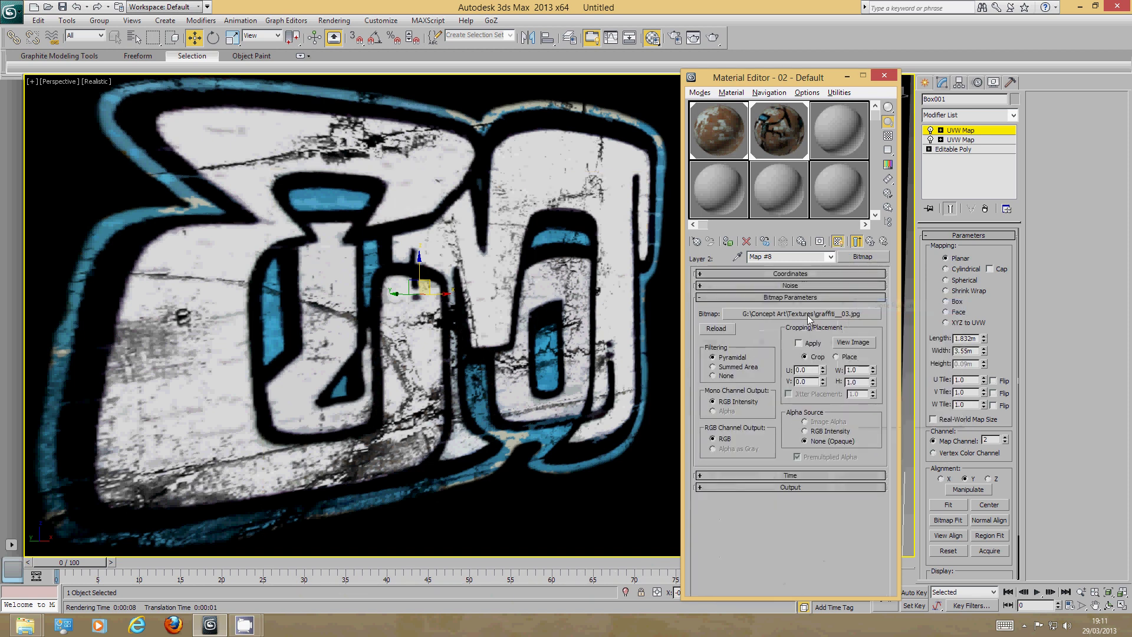
left_click(876, 242)
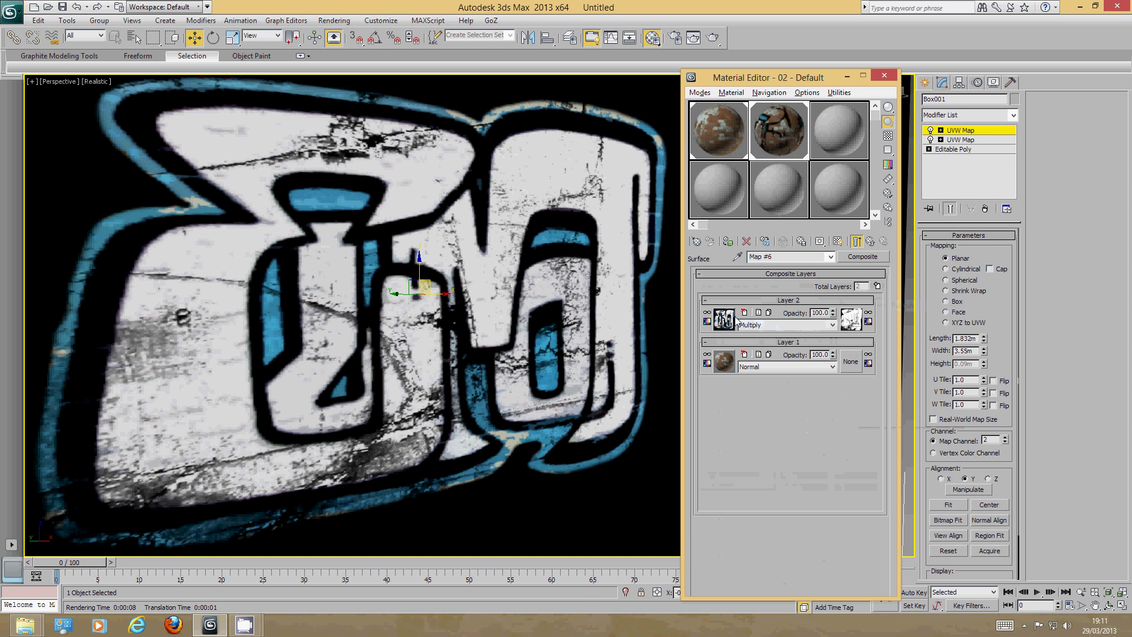
left_click(734, 319)
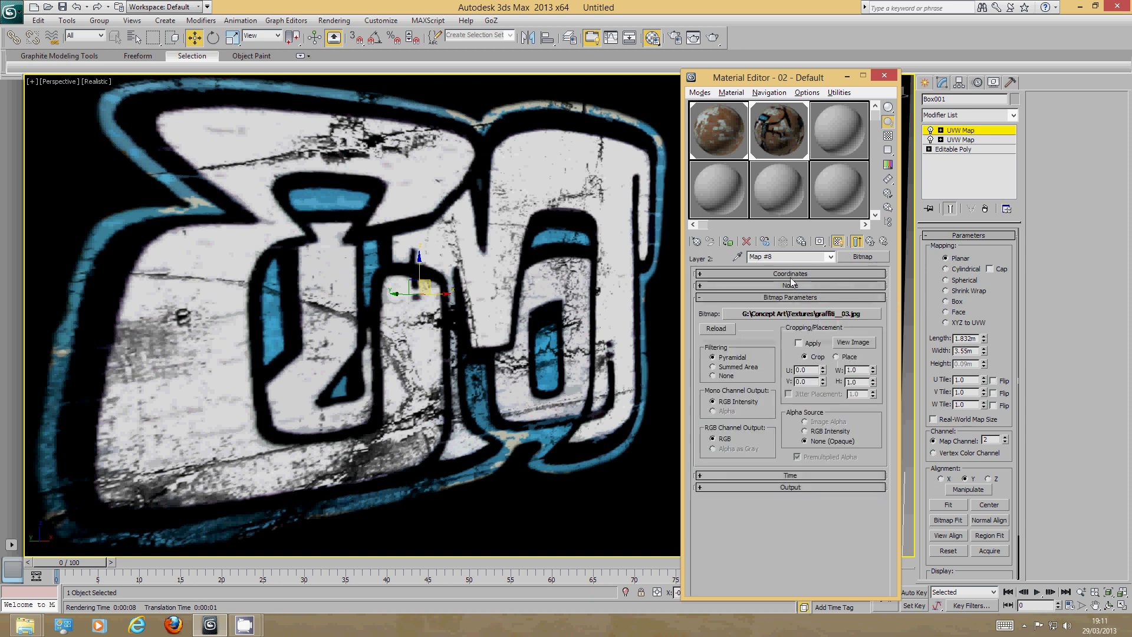
left_click(818, 274)
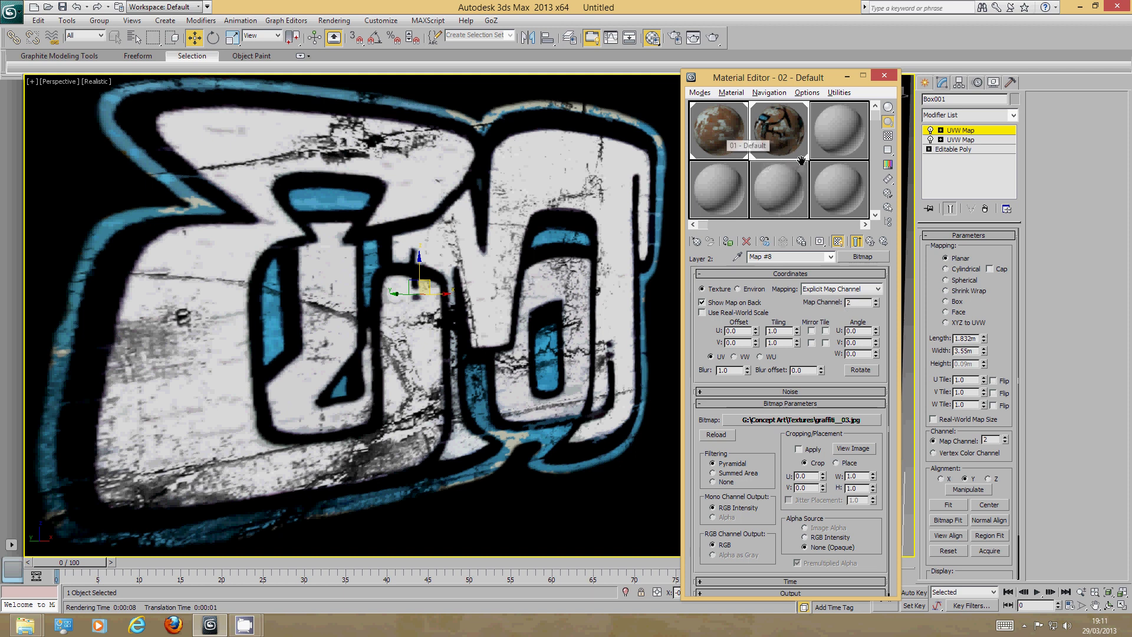
left_click(870, 241)
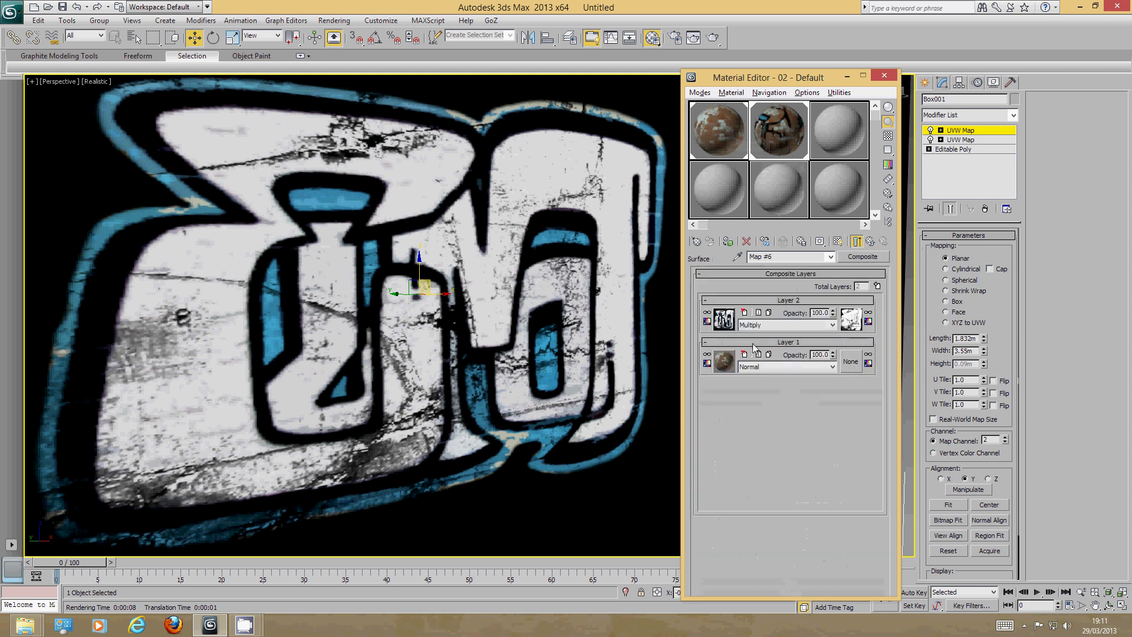
left_click(729, 362)
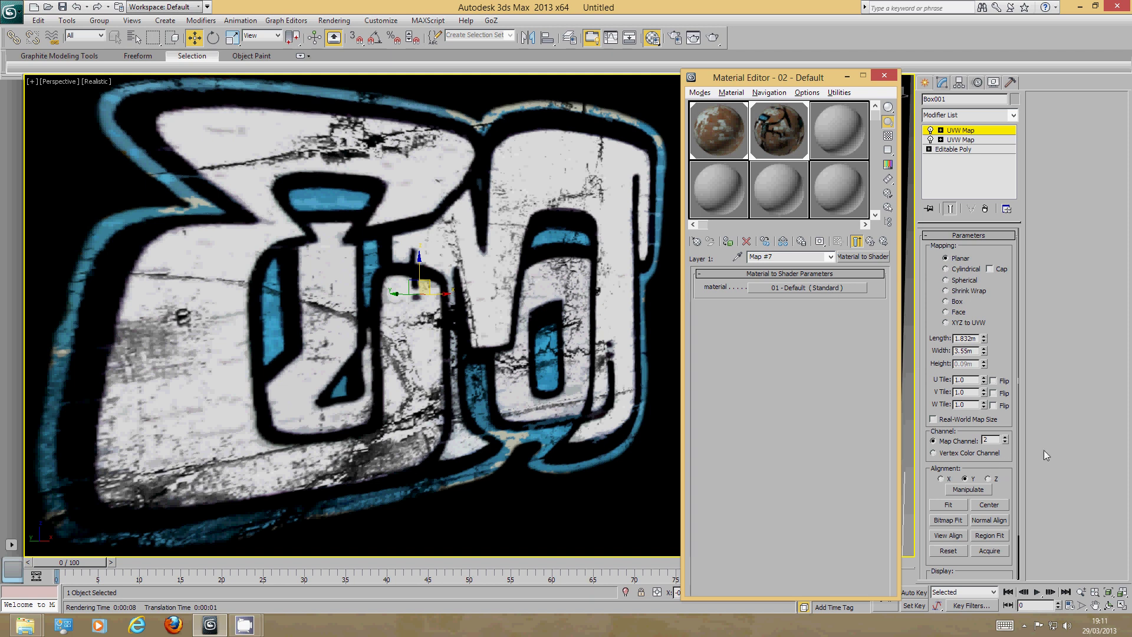
left_click(871, 242)
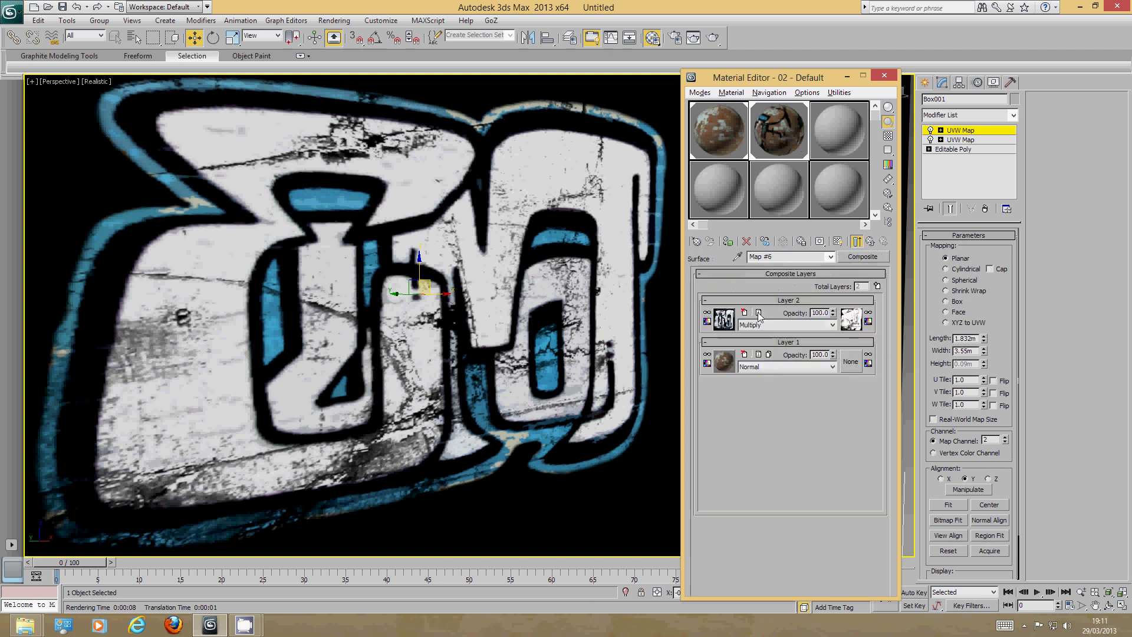
left_click(723, 319)
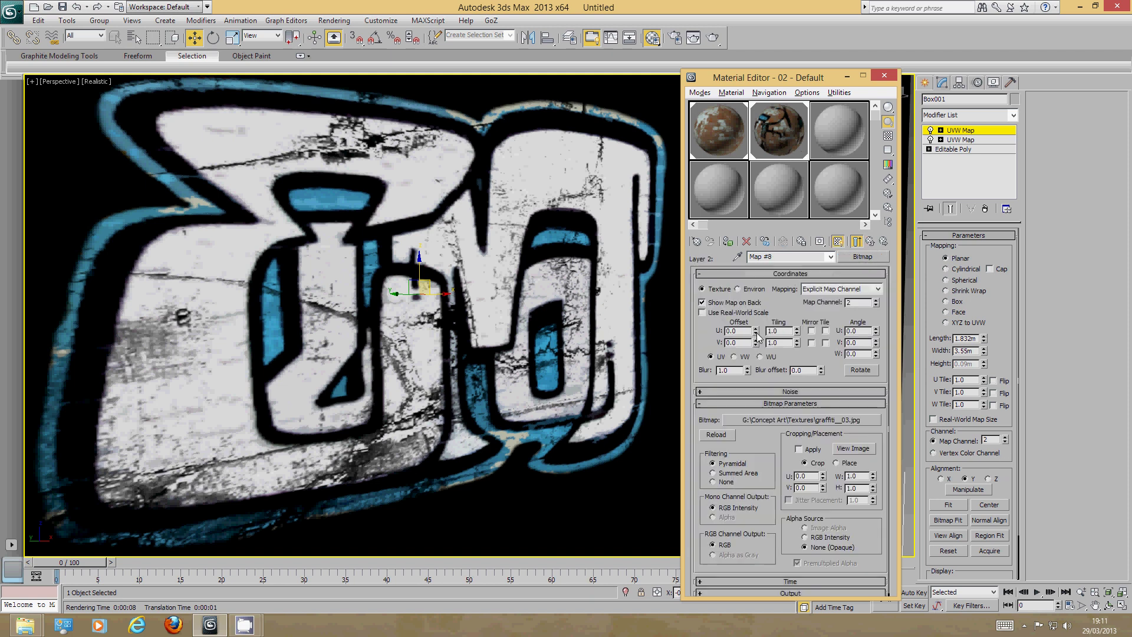
left_click(883, 242)
Add a third layer to the Composite map, load the graffiti__04 bitmap into it and set its map channel to 2.
scroll(455, 289, "down", 5)
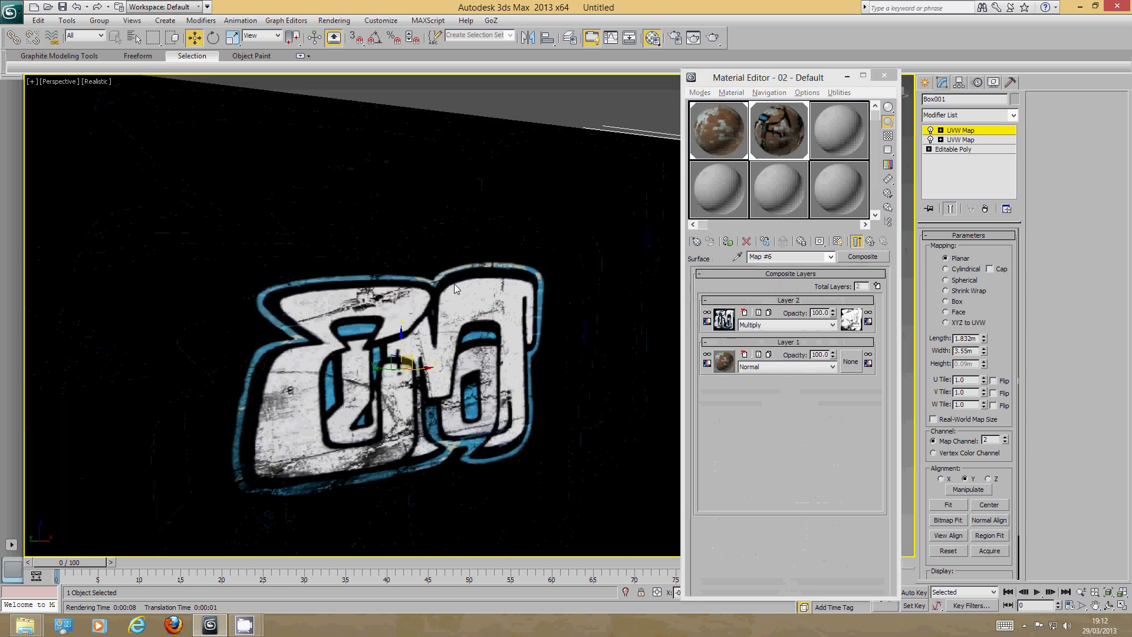
middle_click_drag(454, 288, 417, 189, "alt")
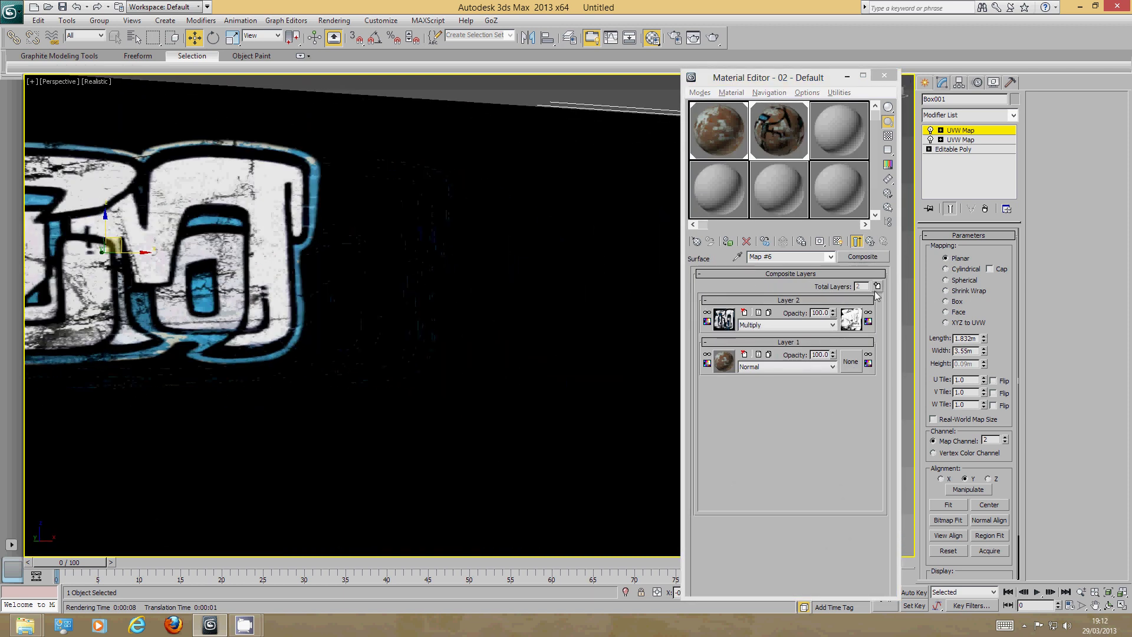
left_click(876, 286)
left_click(723, 320)
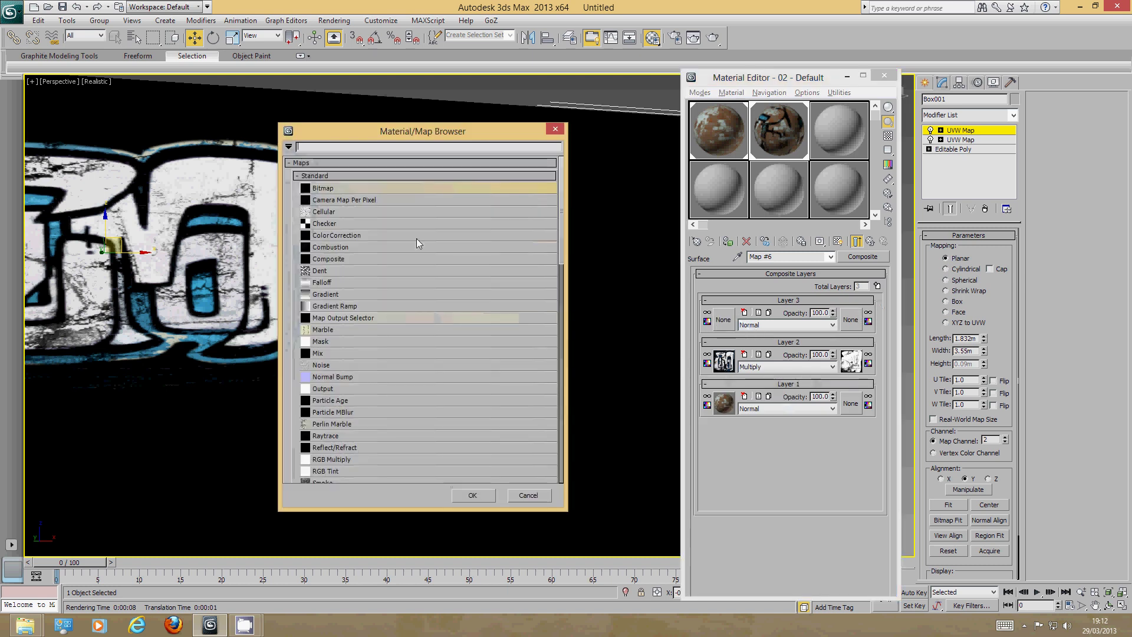
double_click(380, 188)
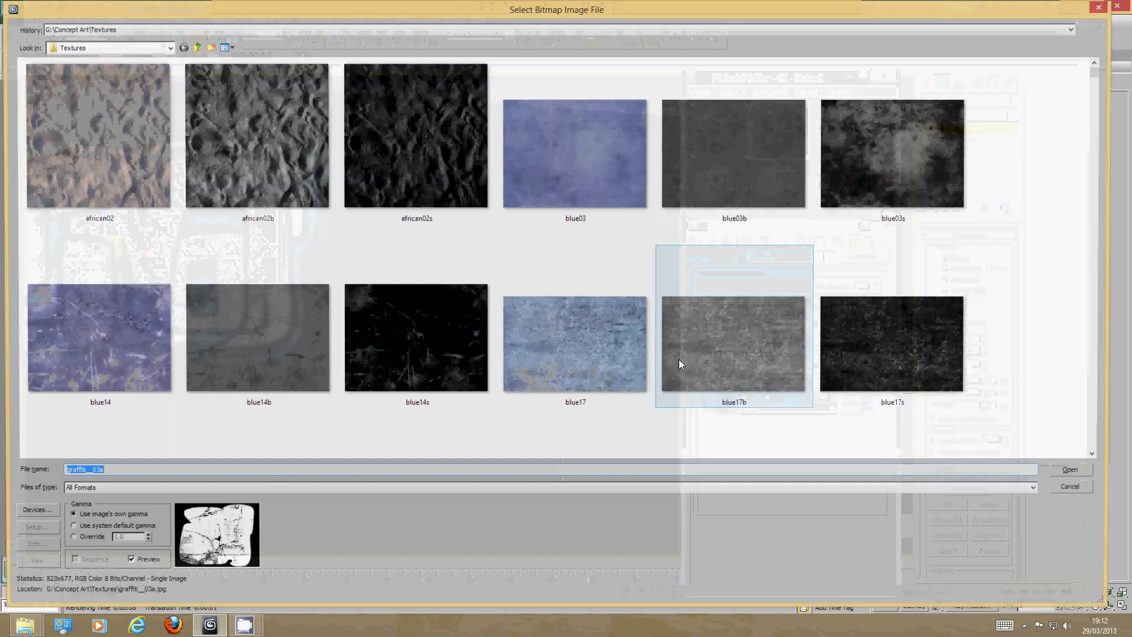
left_click_drag(1098, 74, 1112, 182)
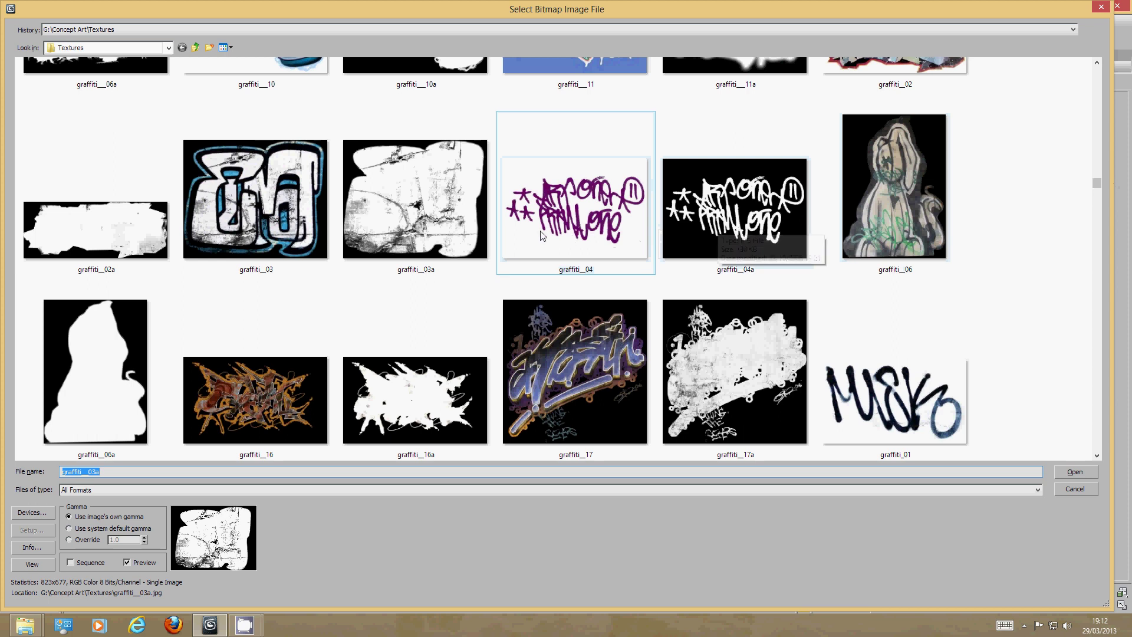
double_click(638, 238)
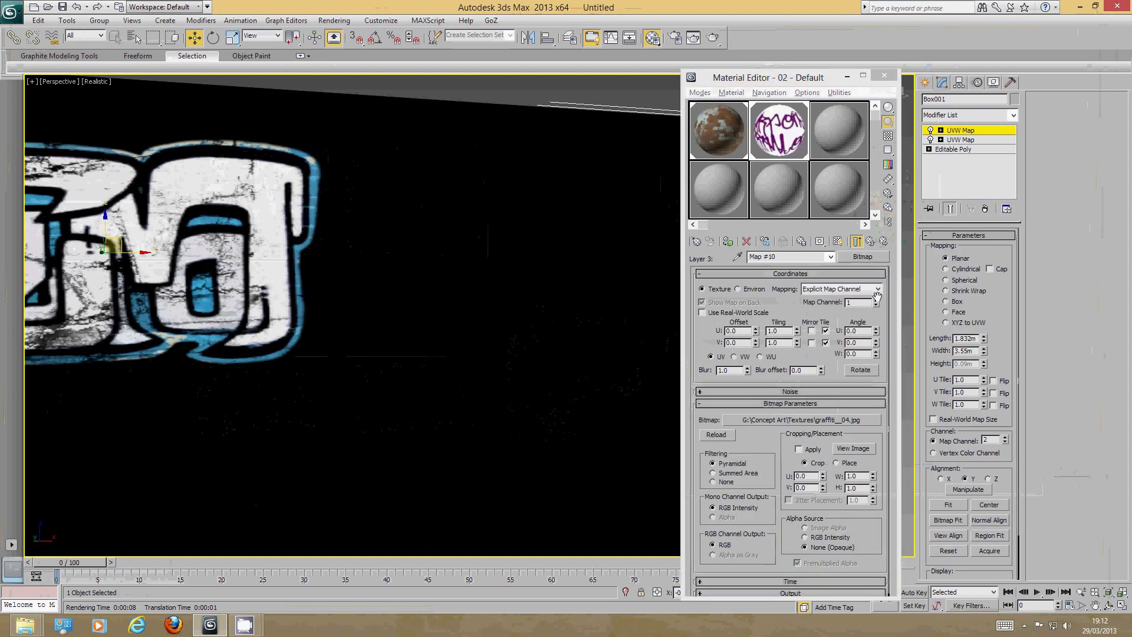
left_click(876, 300)
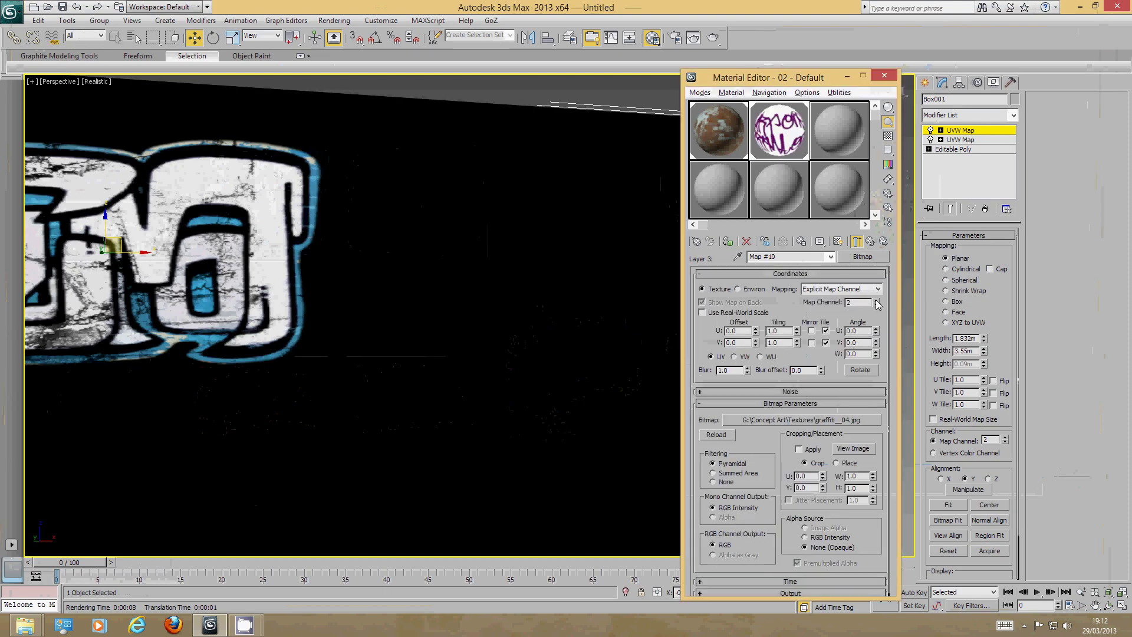
left_click(870, 241)
Load the graffiti__04a bitmap as Layer 3's mask and set its map channel to 2.
left_click(851, 319)
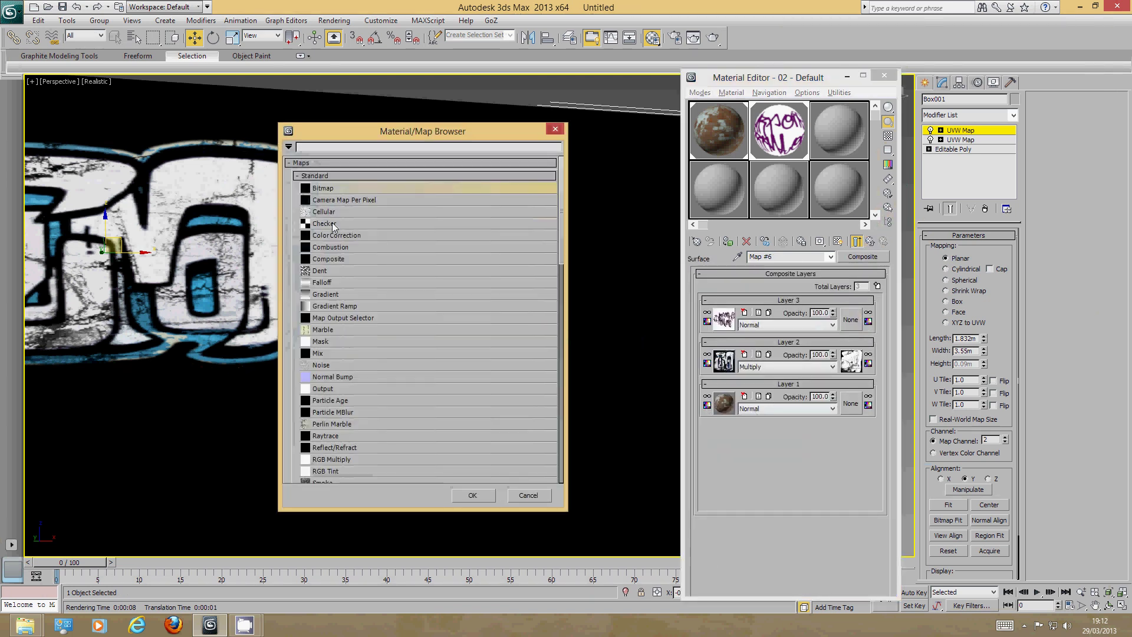
double_click(346, 188)
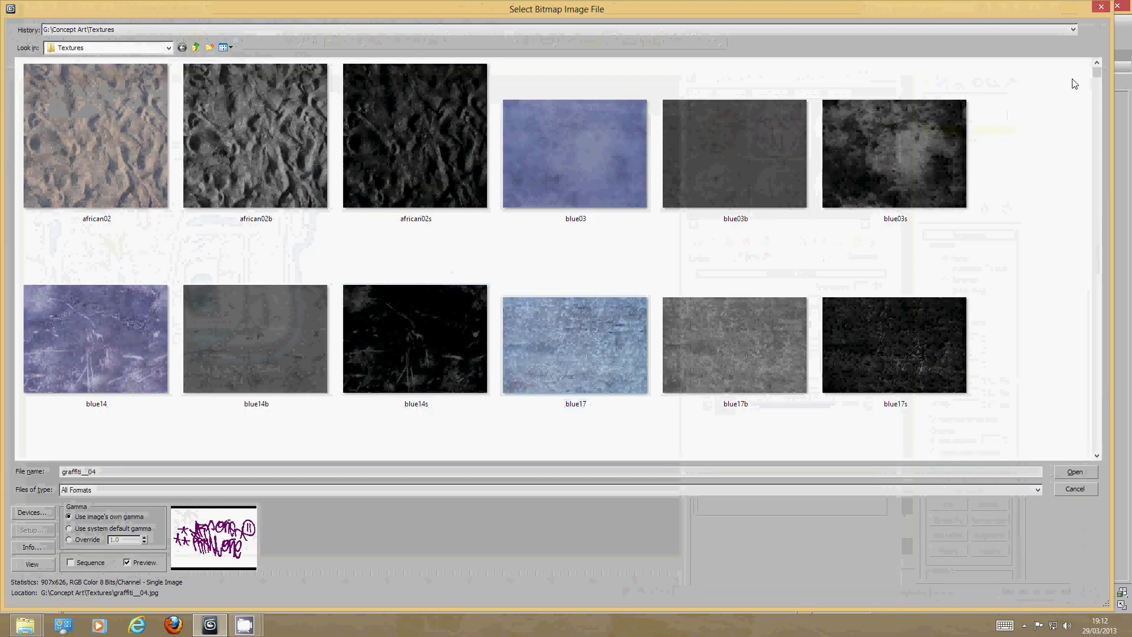
left_click_drag(1096, 75, 1115, 178)
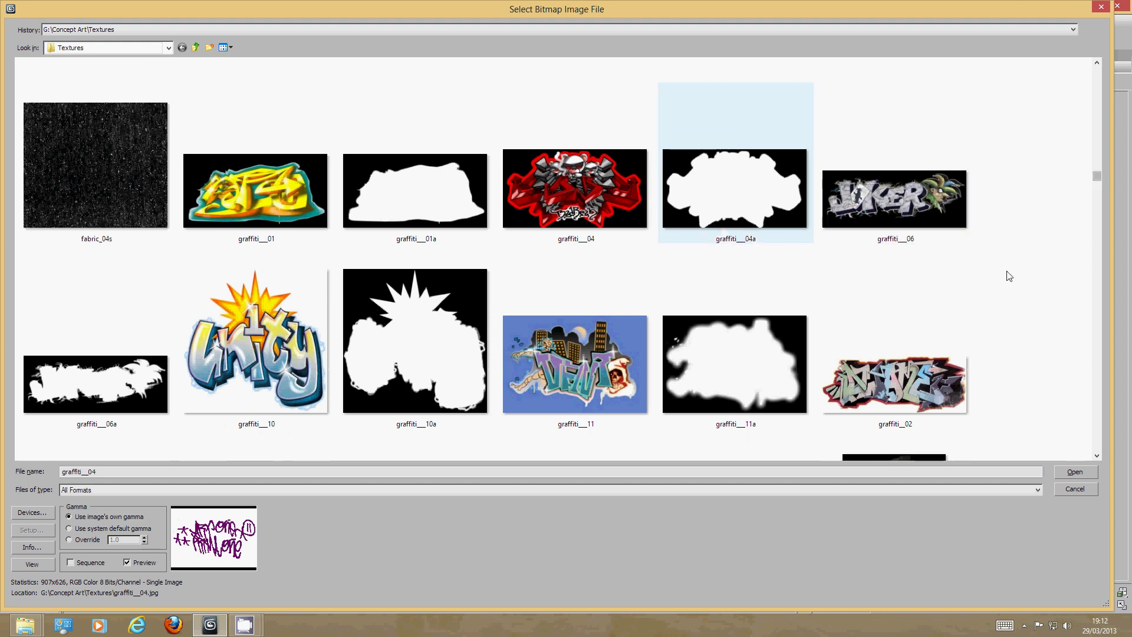
scroll(1009, 276, "down", 3)
scroll(1009, 276, "down", 3)
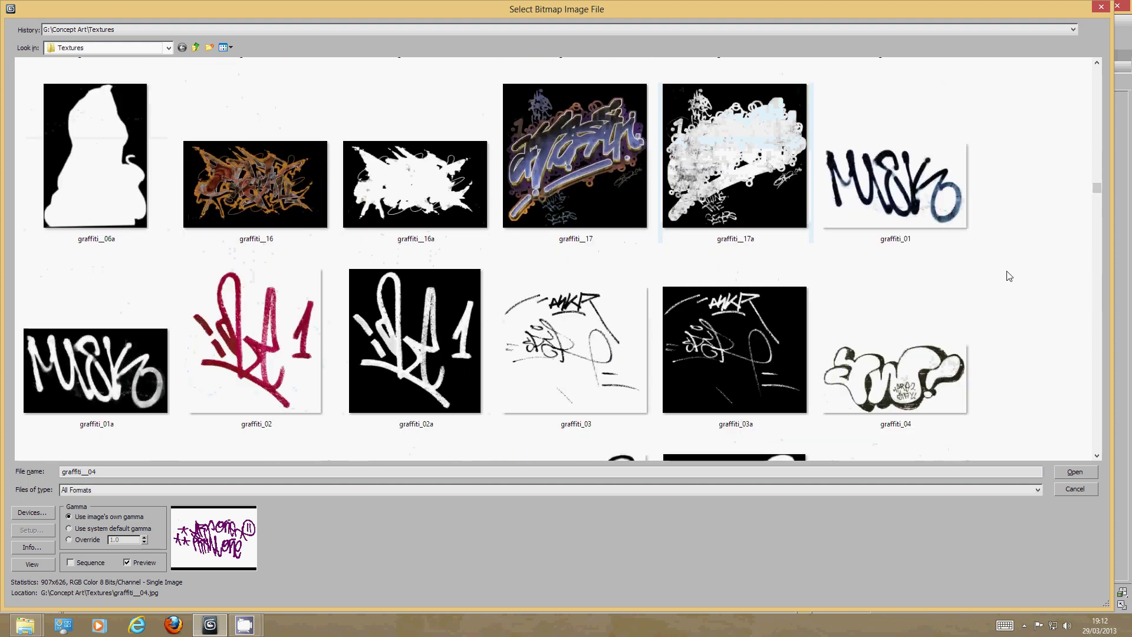
scroll(1009, 276, "up", 3)
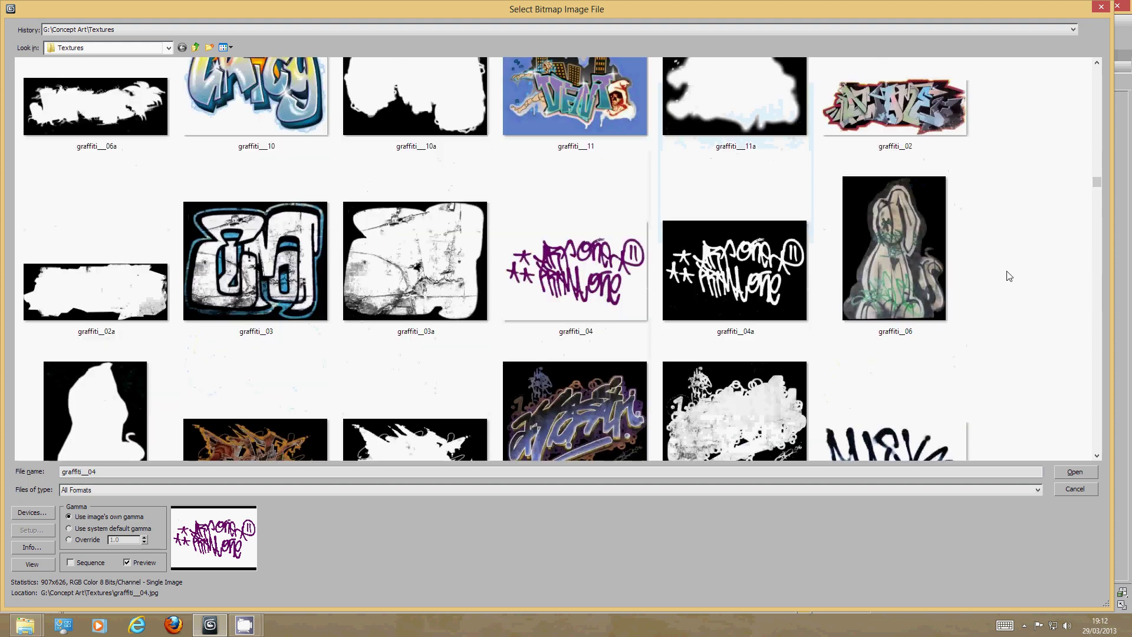
double_click(723, 260)
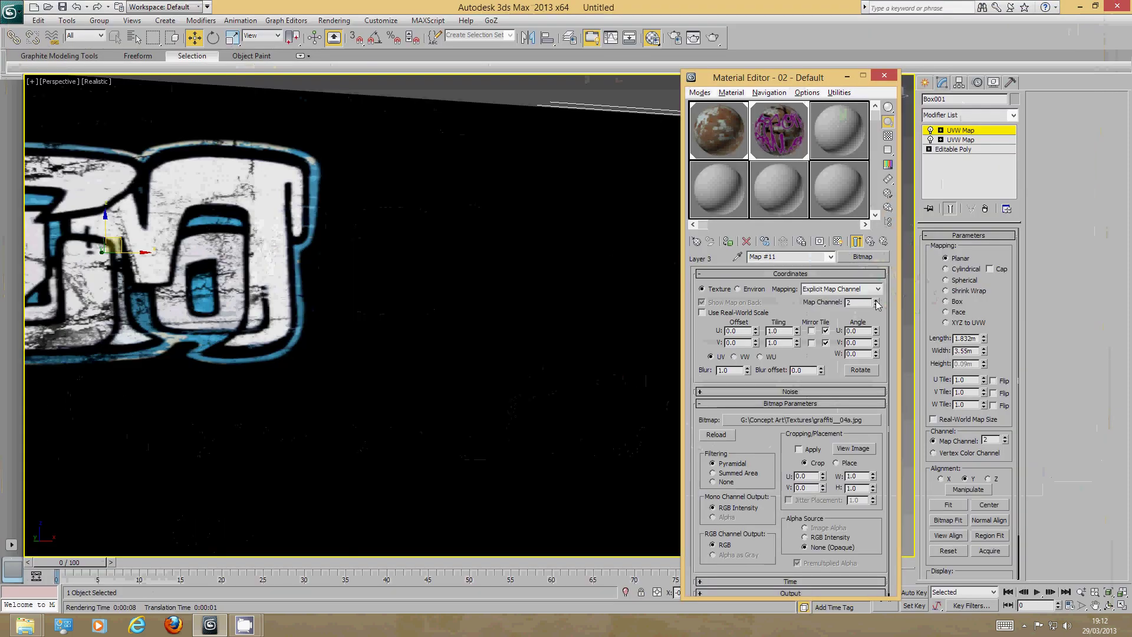
left_click(870, 241)
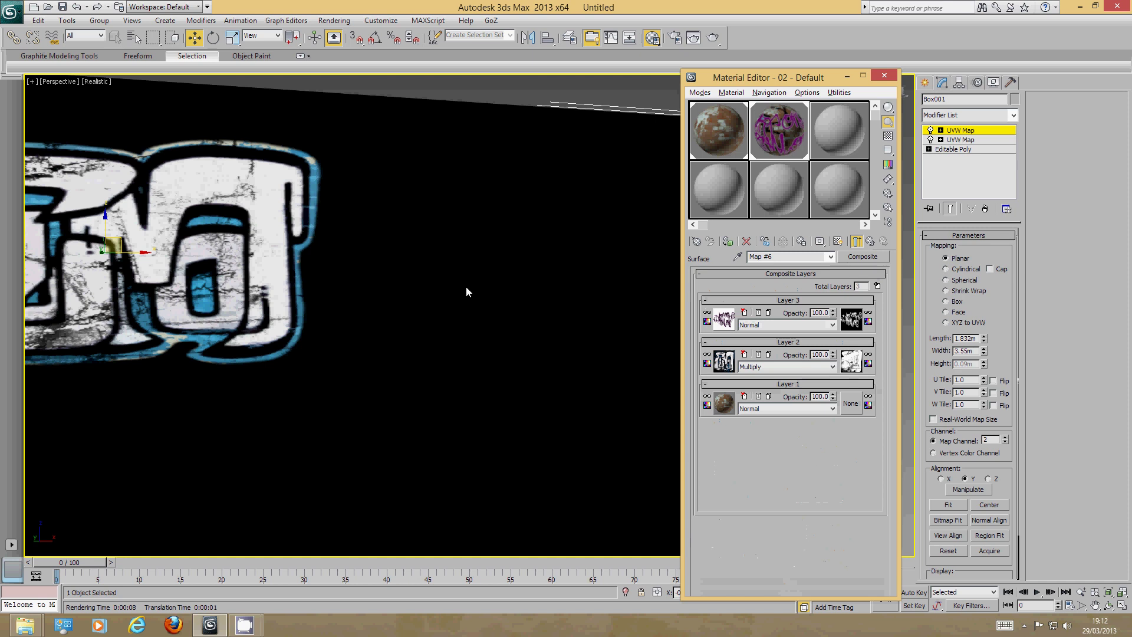
Move the existing graffiti's UVW Map gizmo toward the wall's upper-left area.
scroll(448, 274, "down", 3)
scroll(460, 279, "down", 5)
middle_click_drag(457, 271, 536, 232)
left_click_drag(320, 205, 250, 220)
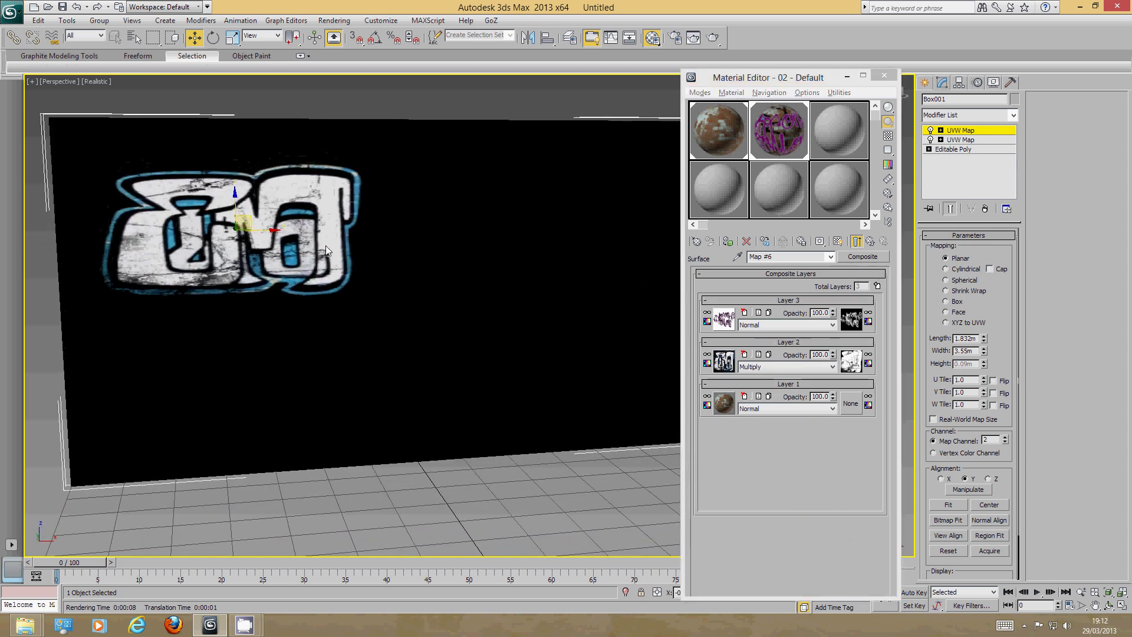
middle_click_drag(598, 317, 592, 298, "alt")
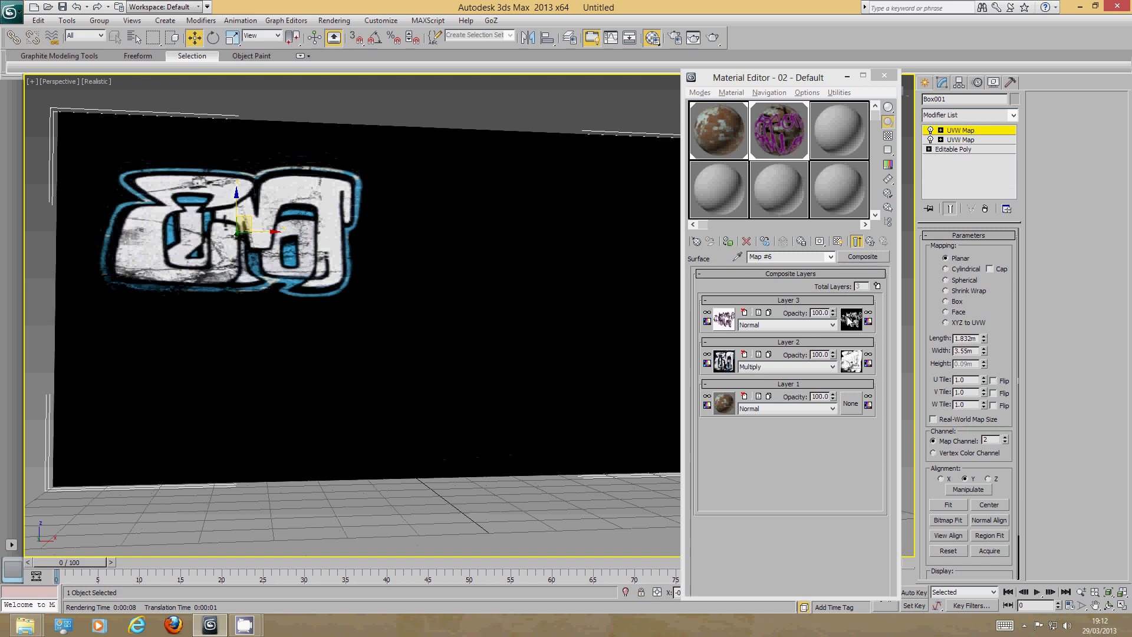
Add a third UVW Map modifier to the box, fit its planar mapping along Y and set its map channel to 3.
left_click(1014, 116)
scroll(972, 430, "down", 10)
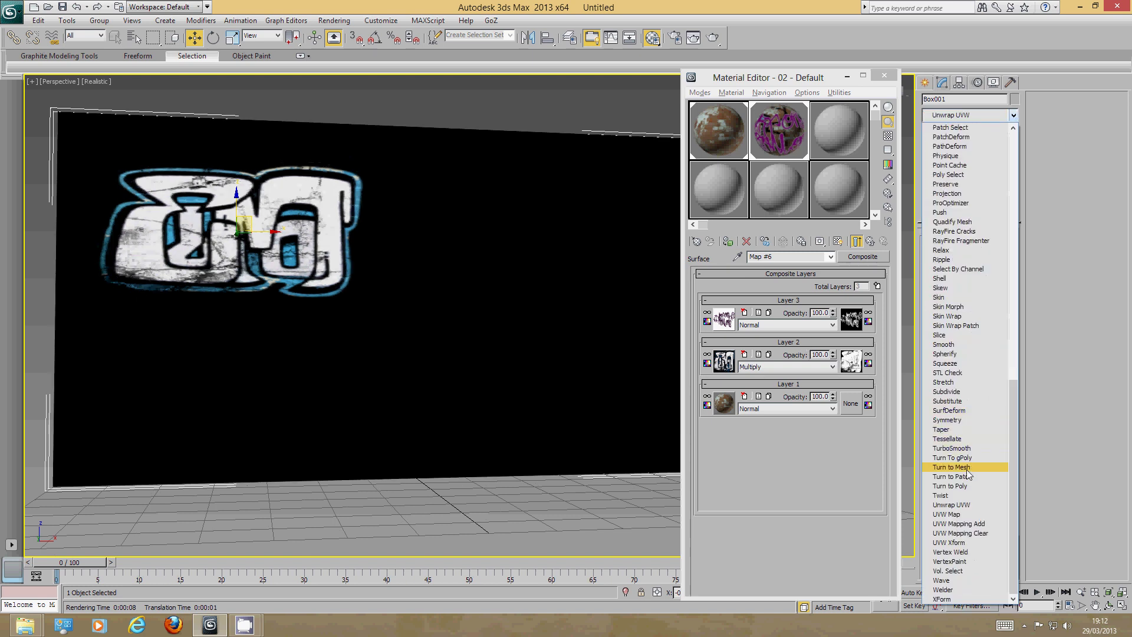
left_click(962, 513)
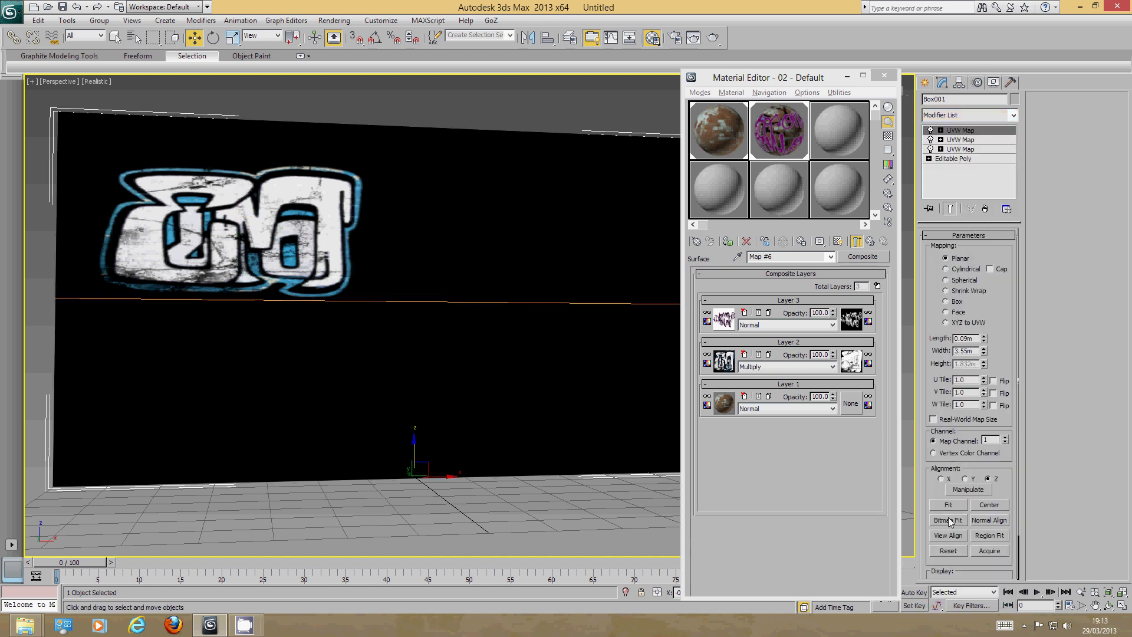
left_click(965, 478)
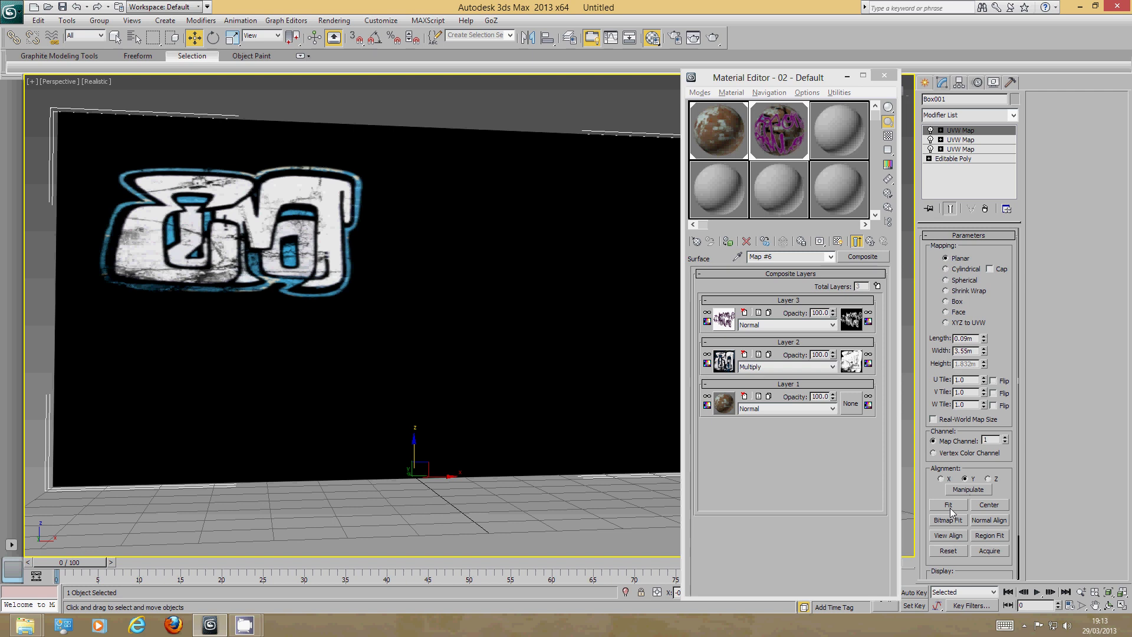
mouse_move(530, 221)
middle_mouse_down("alt")
mouse_move(561, 232)
mouse_move(546, 231)
middle_mouse_up("alt")
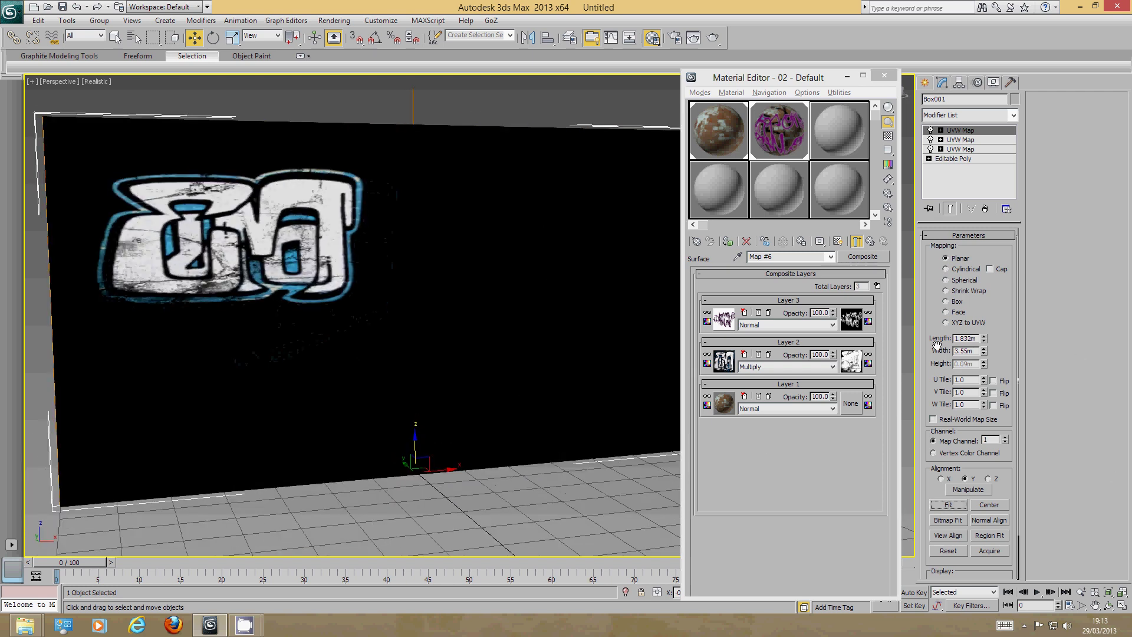
left_click(1004, 438)
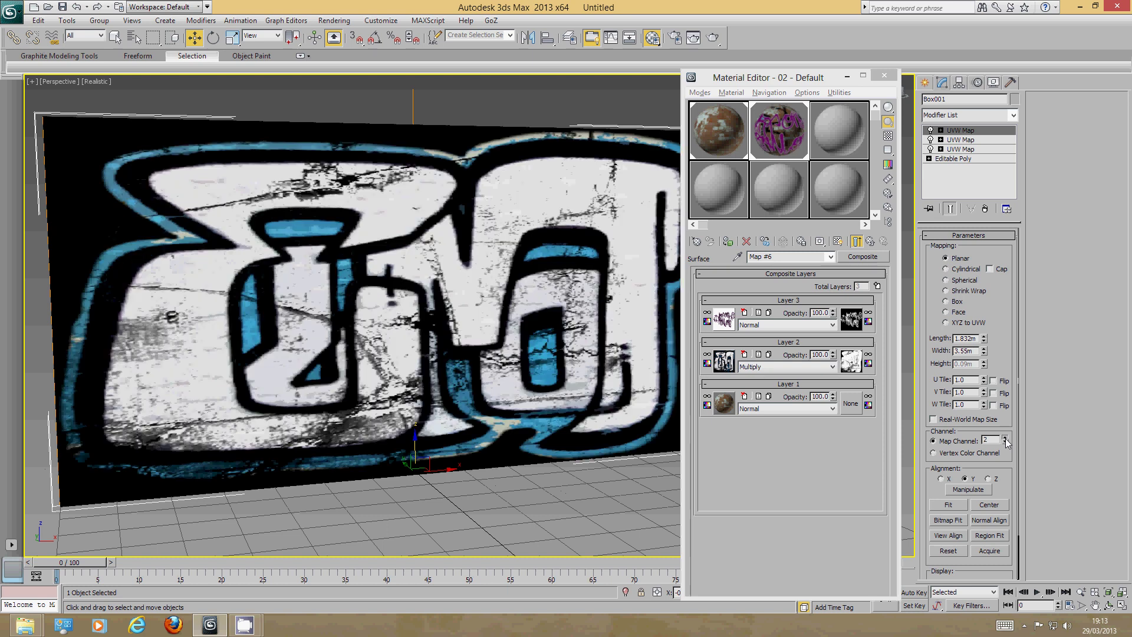
left_click(1005, 438)
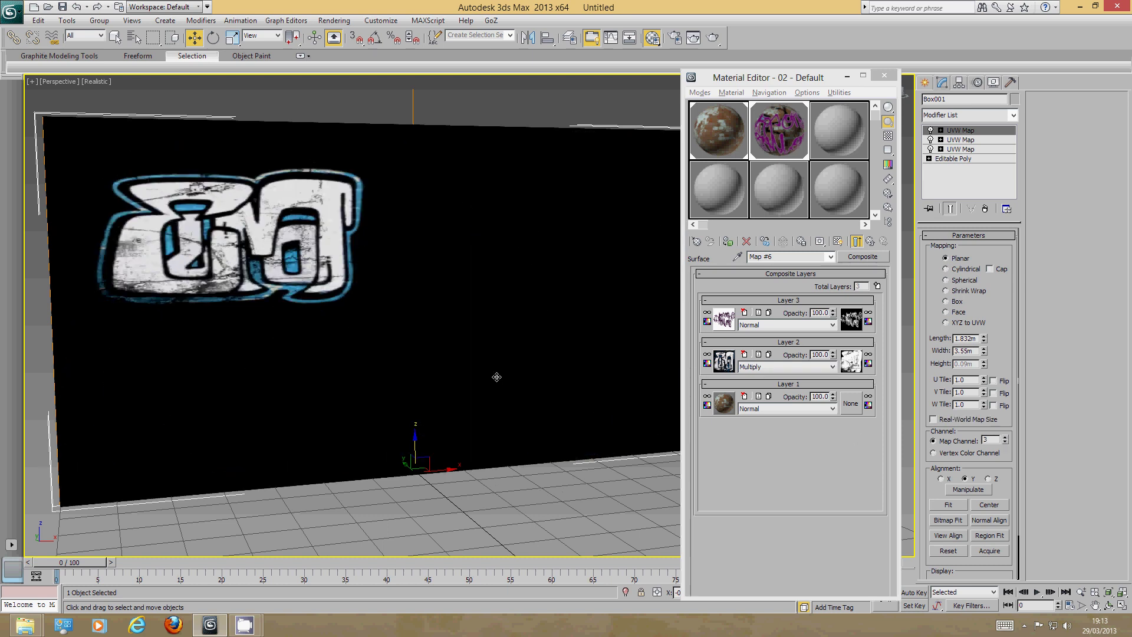
Show Layer 3's graffiti__04 bitmap in the viewport and render the wall from an angled perspective view.
middle_click_drag(496, 376, 522, 370, "alt")
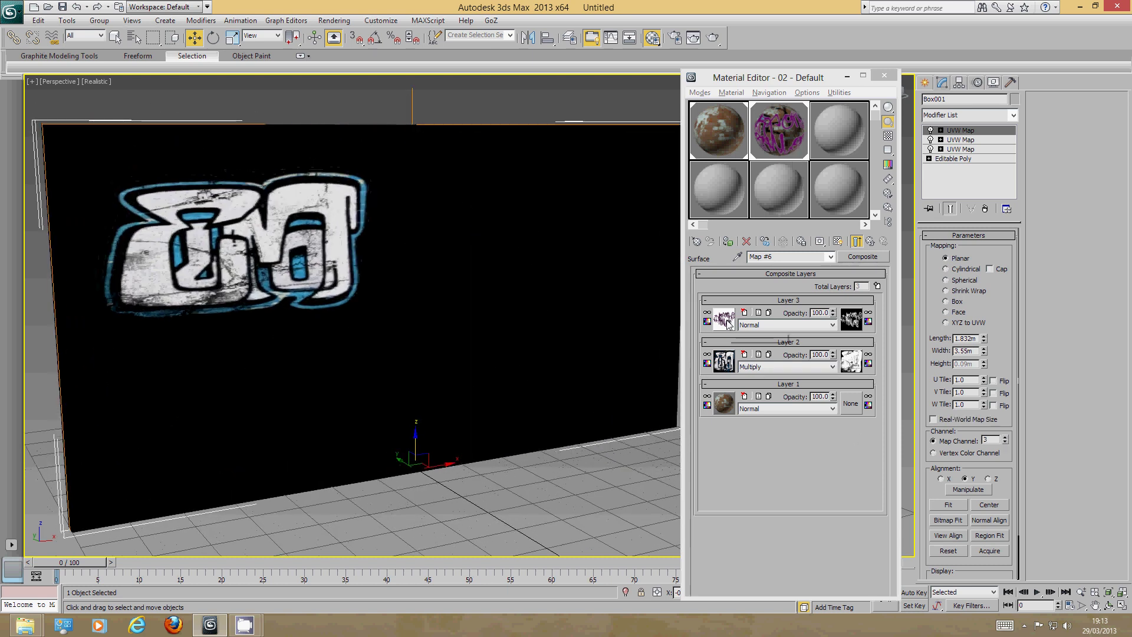
left_click(728, 323)
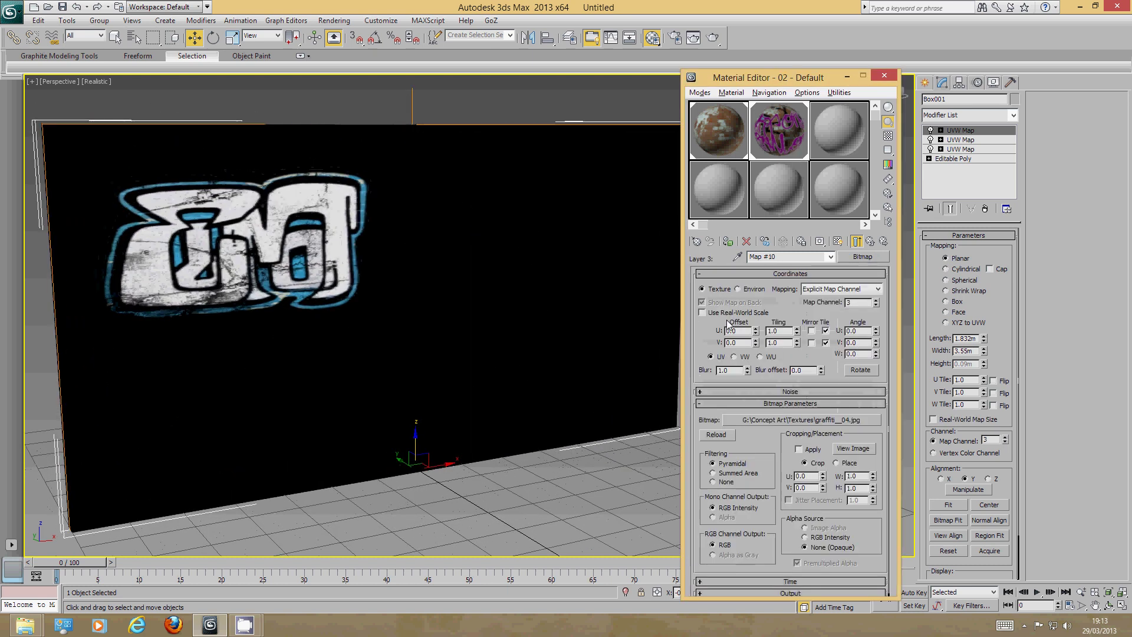
left_click(838, 241)
middle_click_drag(404, 327, 626, 167, "alt")
left_click(712, 37)
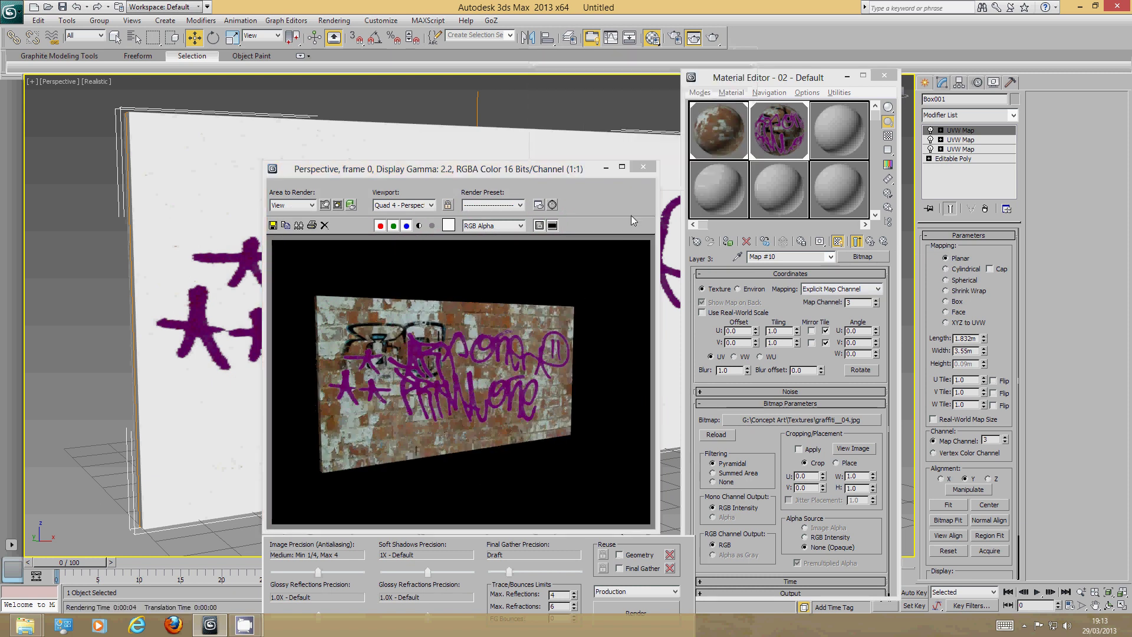
left_click(642, 166)
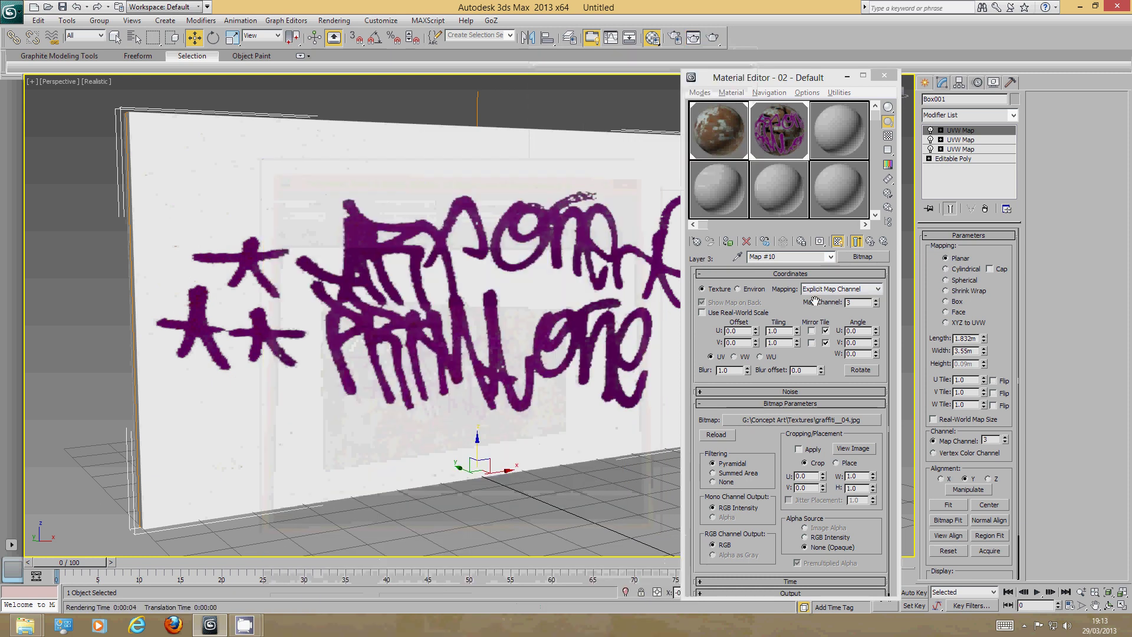
Set Layer 3's blend mode to Multiply in the Composite map and render the wall again.
left_click(870, 241)
left_click(831, 325)
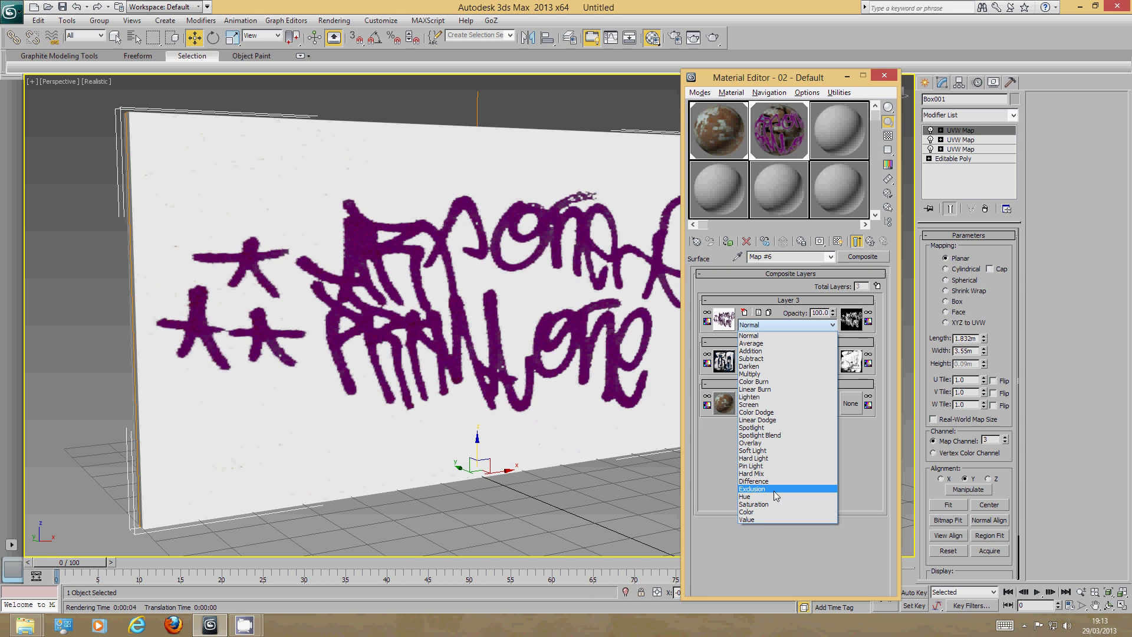
left_click(776, 373)
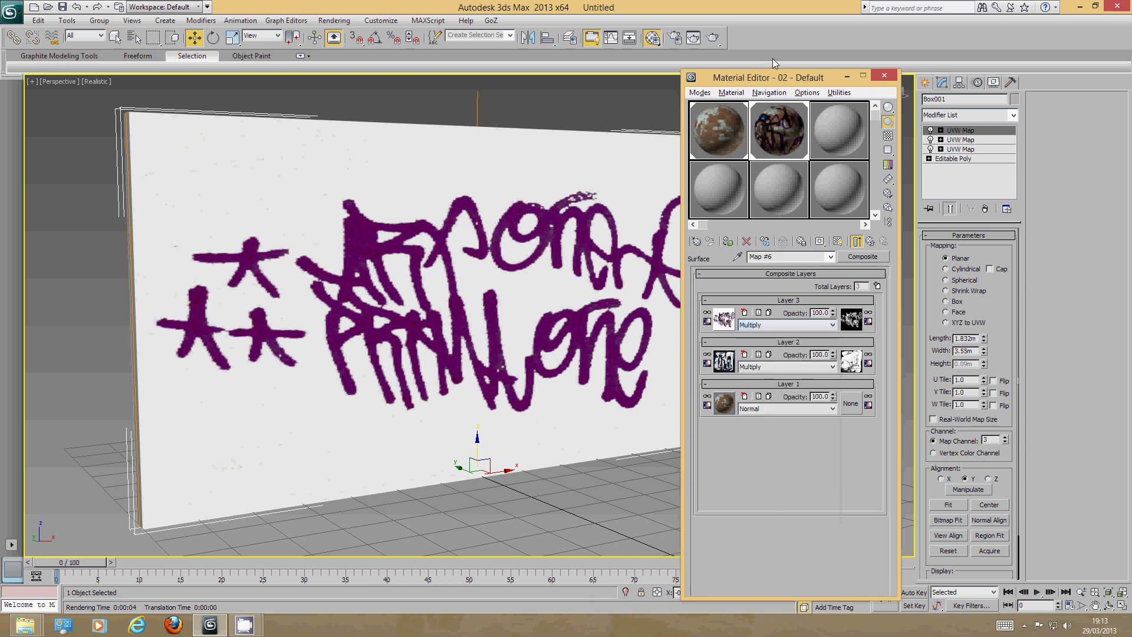
left_click(719, 39)
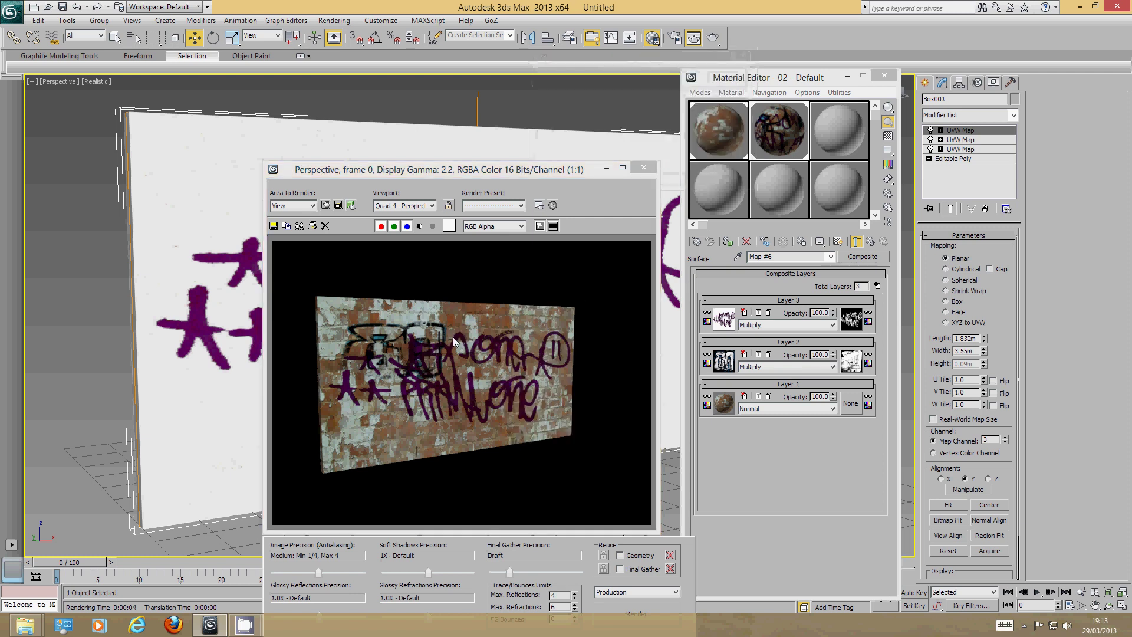
left_click(643, 168)
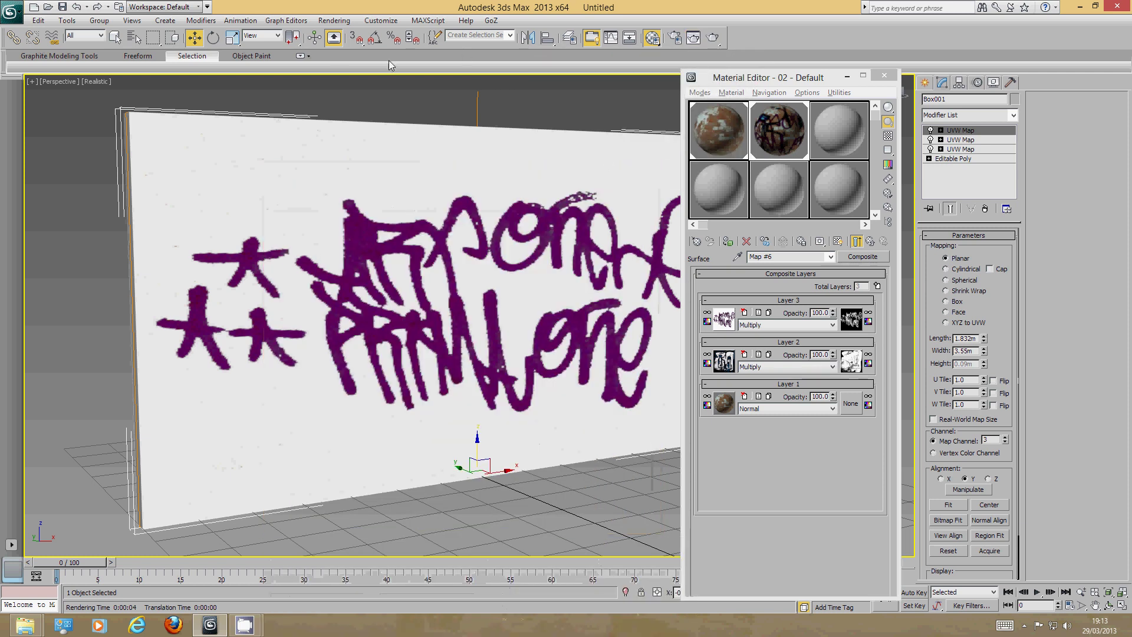
Uniformly scale down the gizmo of the box's uppermost UVW Map modifier to shrink the purple graffiti.
left_click(231, 38)
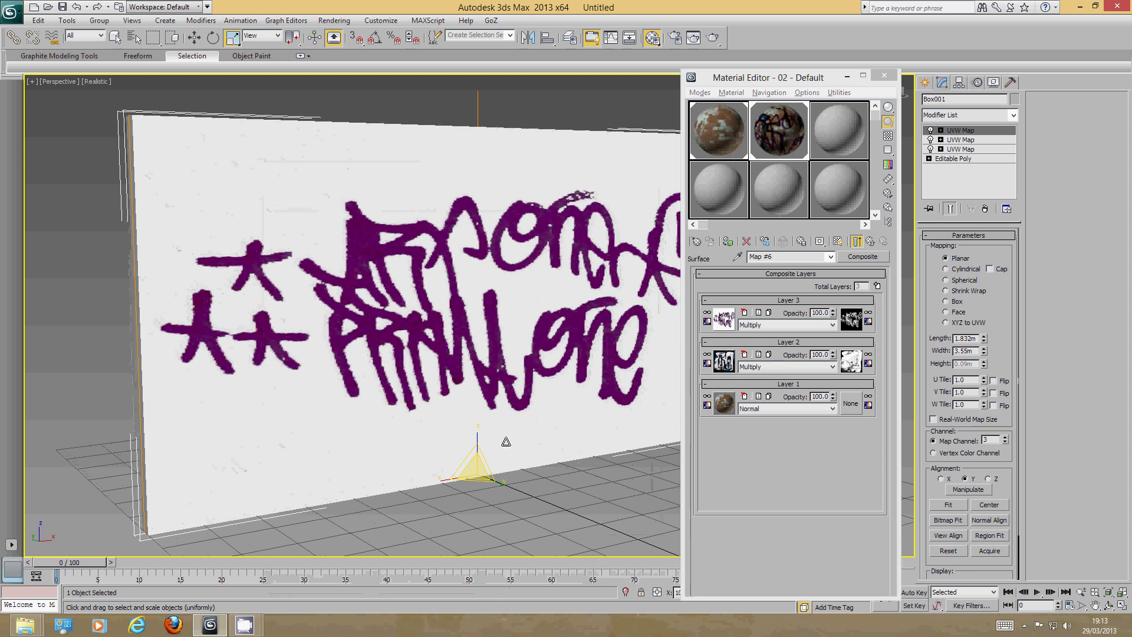
left_click_drag(477, 470, 477, 507)
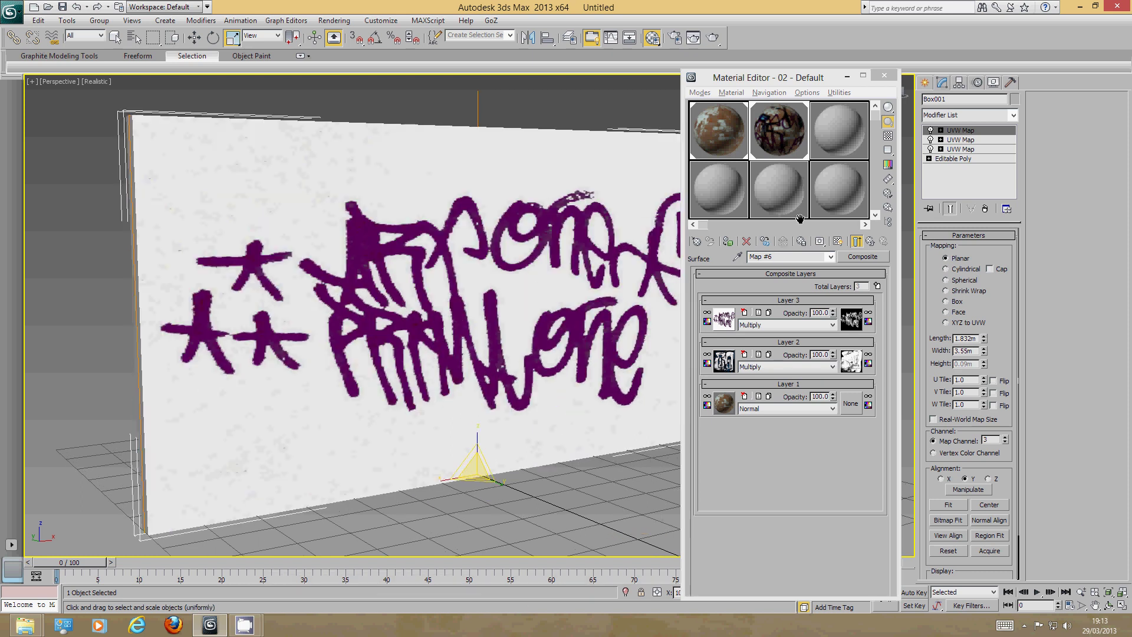
key("ctrl+z")
left_click(964, 132)
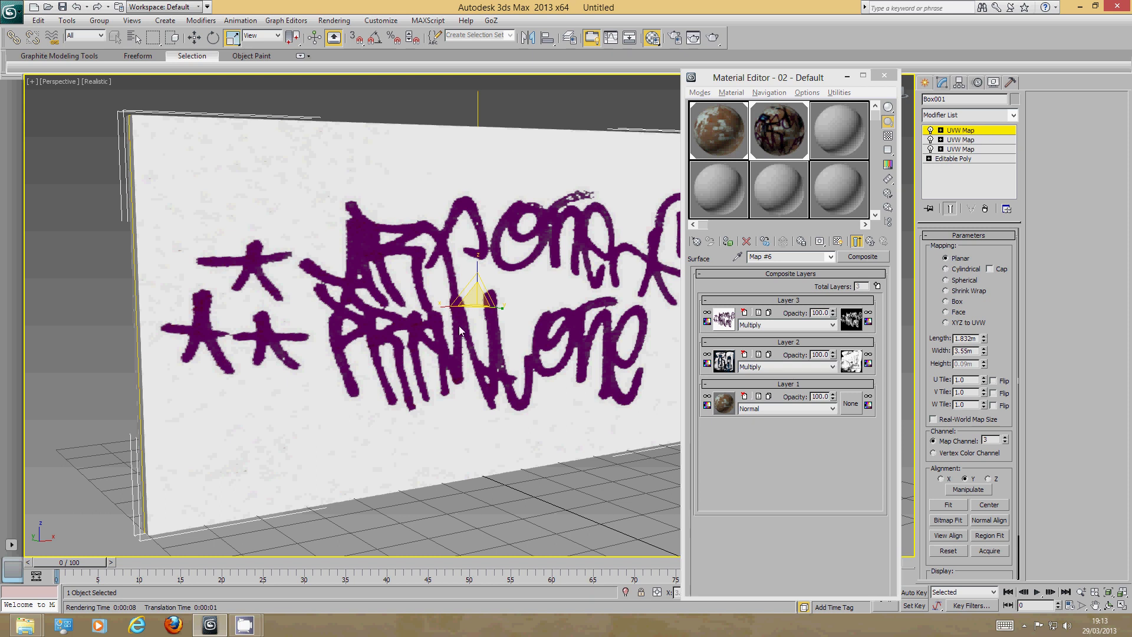
left_click_drag(475, 299, 475, 316)
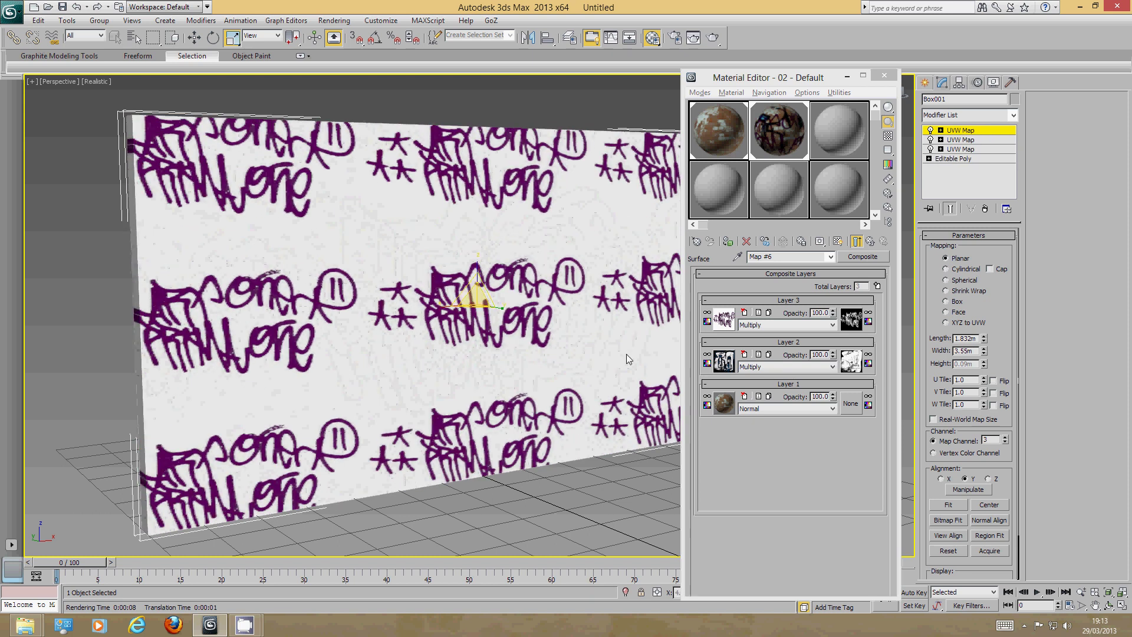
Turn off U and V tiling for both Layer 3's graffiti__04 bitmap and its graffiti__04a mask.
left_click(723, 321)
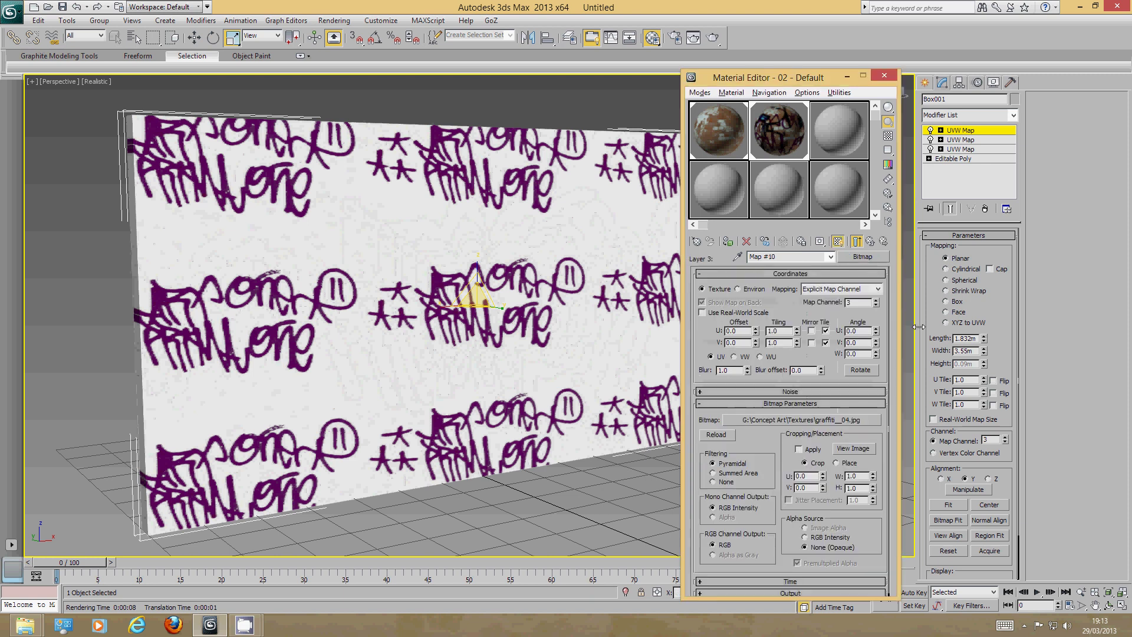
left_click(825, 330)
left_click(825, 342)
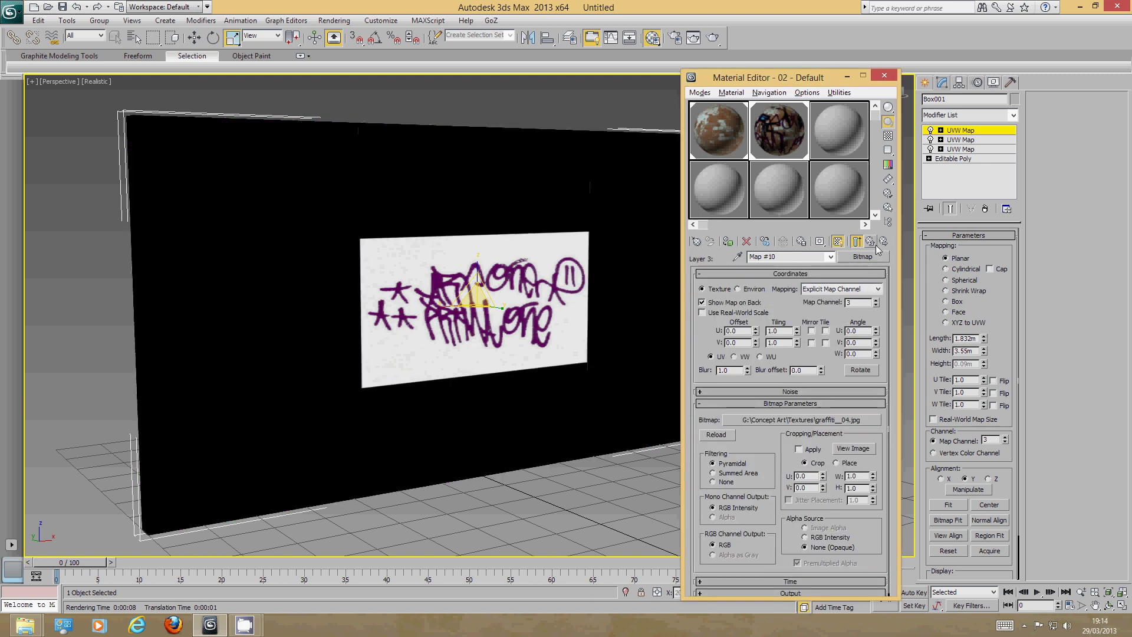
left_click(870, 241)
left_click(851, 320)
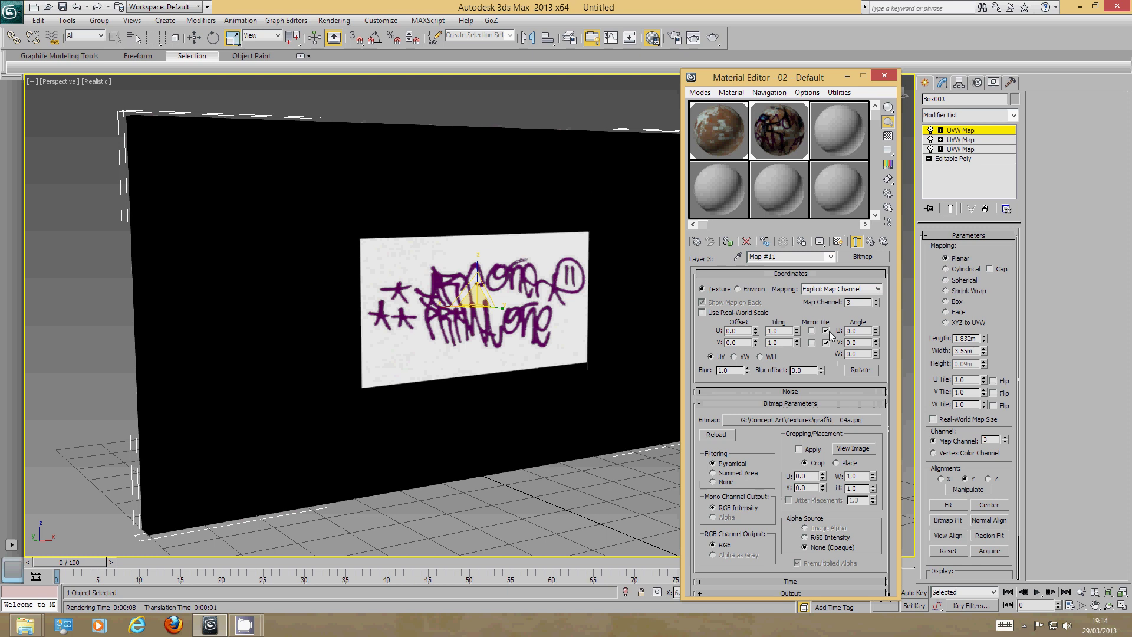
left_click(824, 342)
left_click(870, 241)
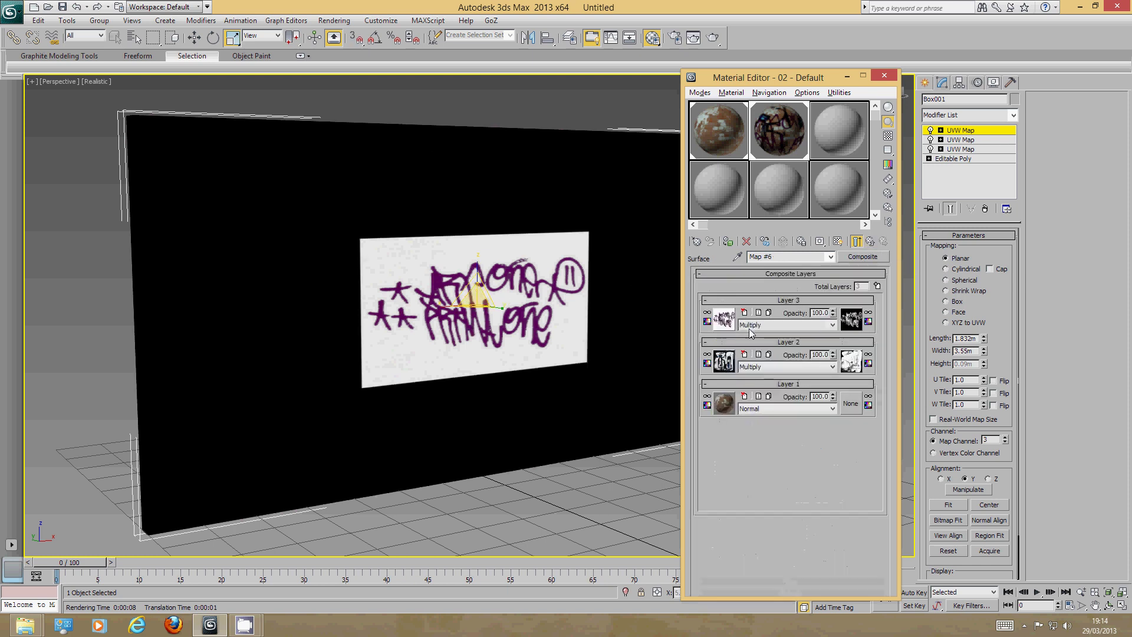
Move the purple graffiti's UVW Map gizmo toward the wall's left side over the blue graffiti and render the wall.
left_click(194, 37)
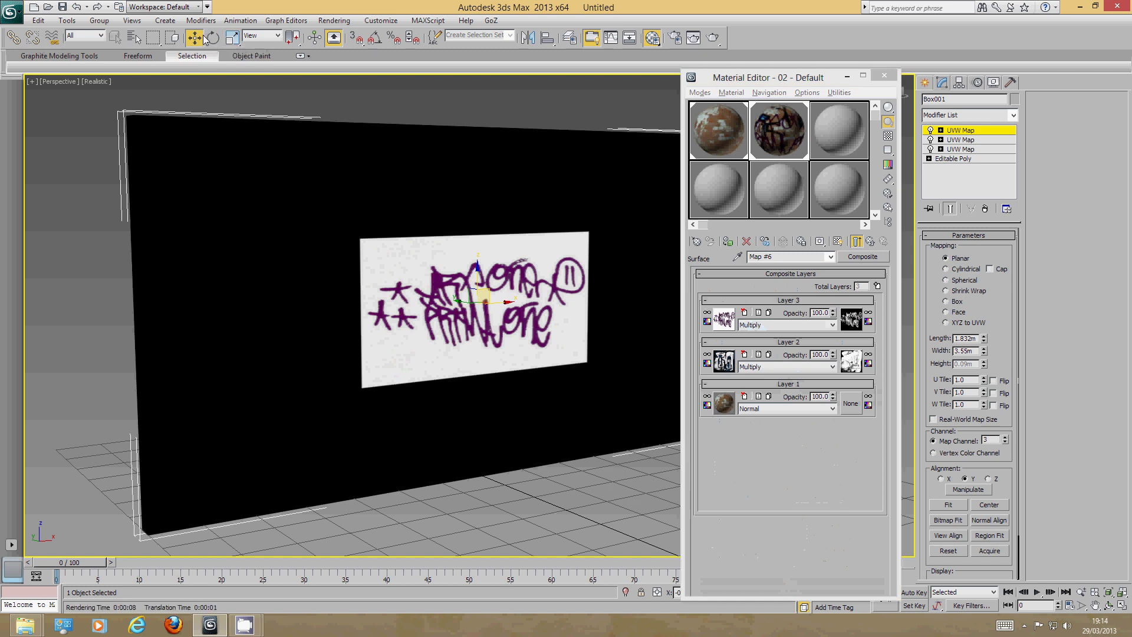
left_click_drag(488, 289, 375, 282)
left_click(693, 37)
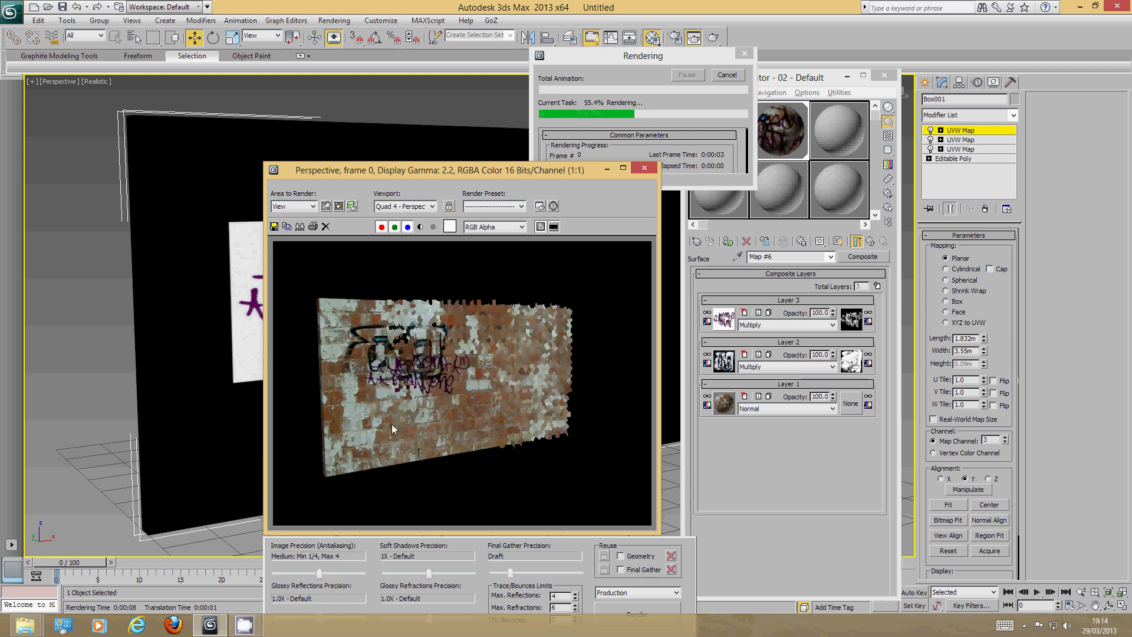
left_click(644, 168)
Render a close-up of the area where the purple and blue graffiti overlap on the brick.
scroll(554, 276, "up", 6)
middle_click_drag(500, 276, 345, 257)
key("shift+q")
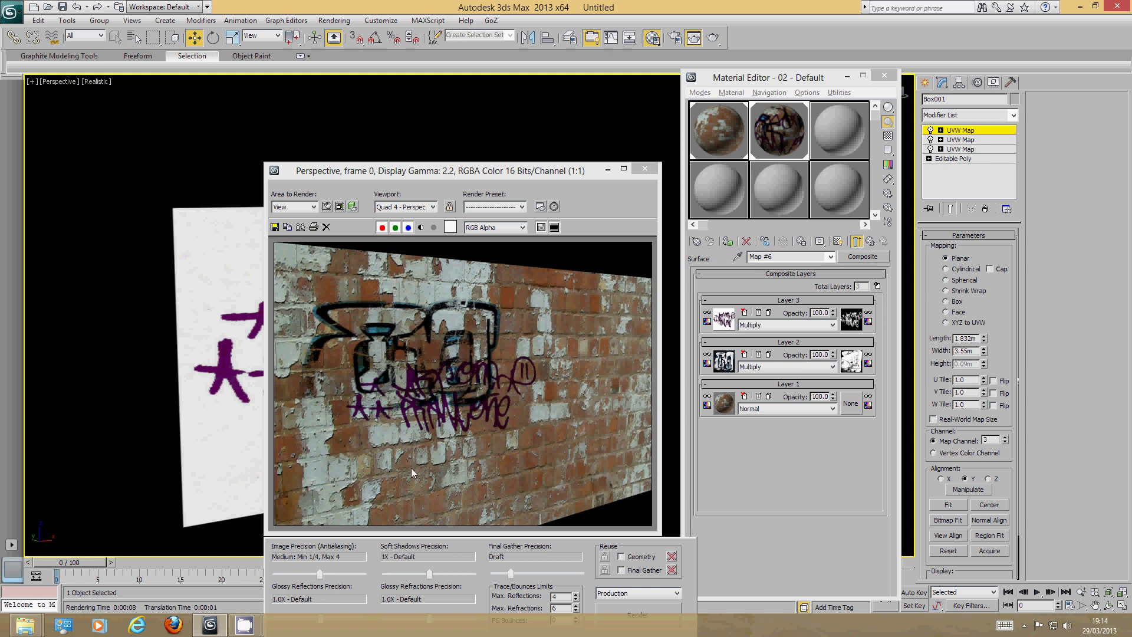
left_click(647, 170)
Move the purple graffiti's UVW Map gizmo to the right along the wall and render a closer view of the overlap.
scroll(534, 286, "down", 2)
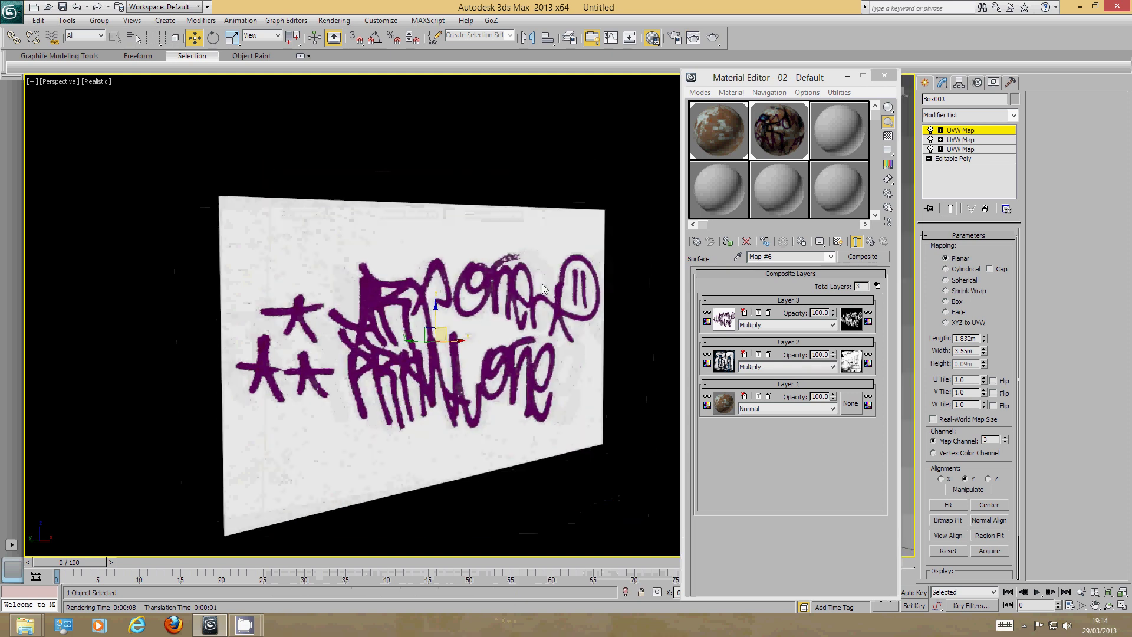
left_click_drag(455, 335, 559, 306)
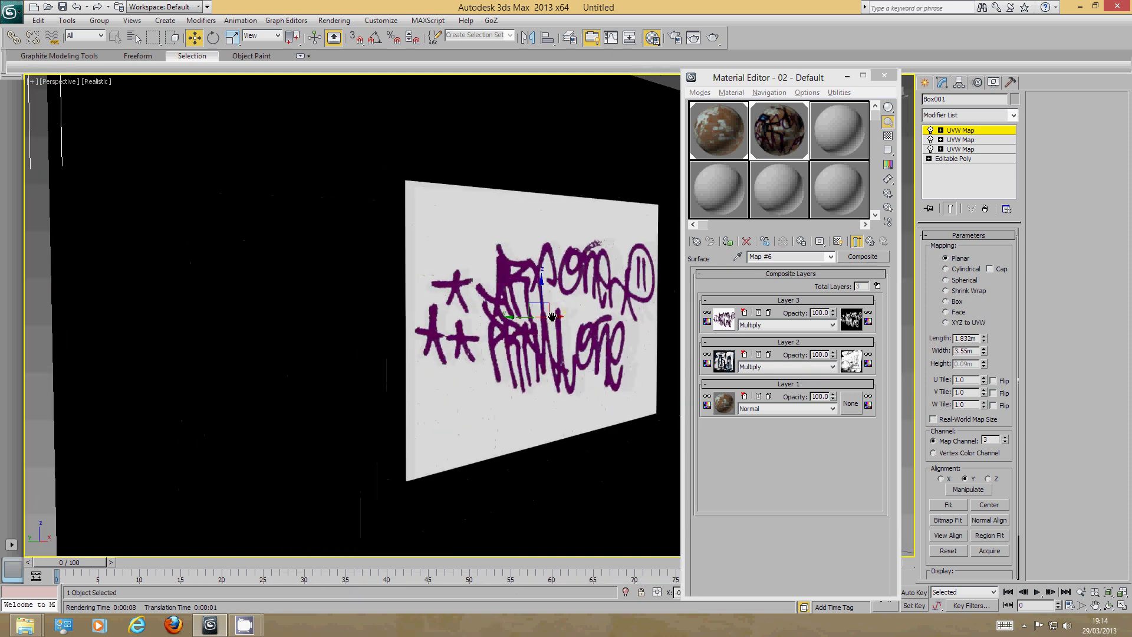
scroll(559, 306, "up", 4)
middle_click_drag(559, 306, 510, 312)
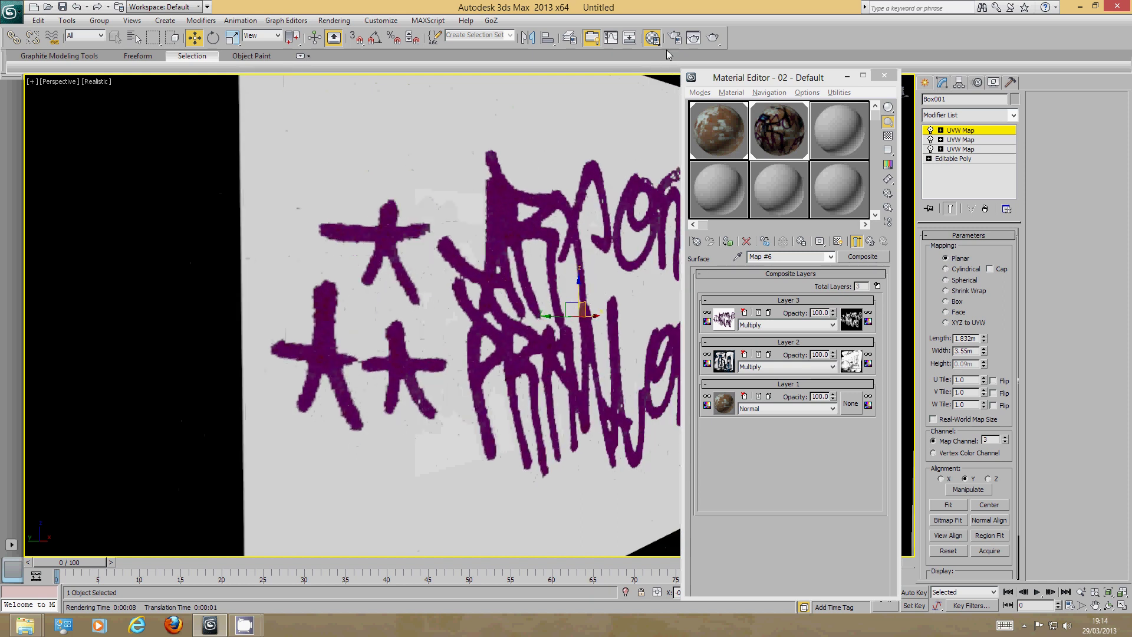
left_click(694, 38)
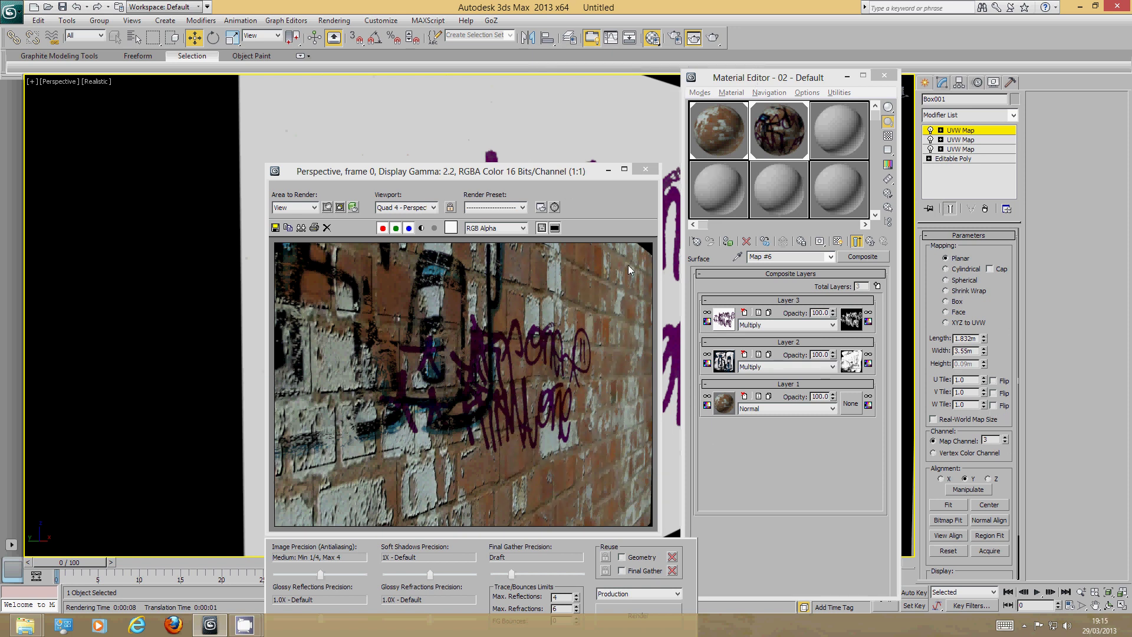
left_click(644, 170)
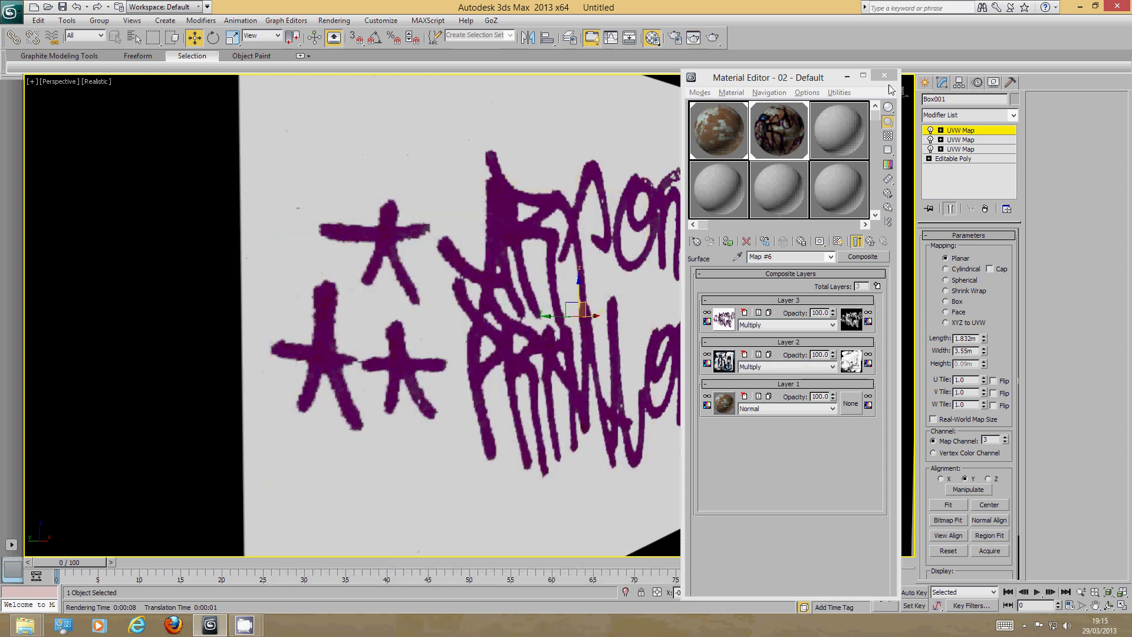
Close the Material Editor.
left_click(884, 76)
mouse_move(245, 625)
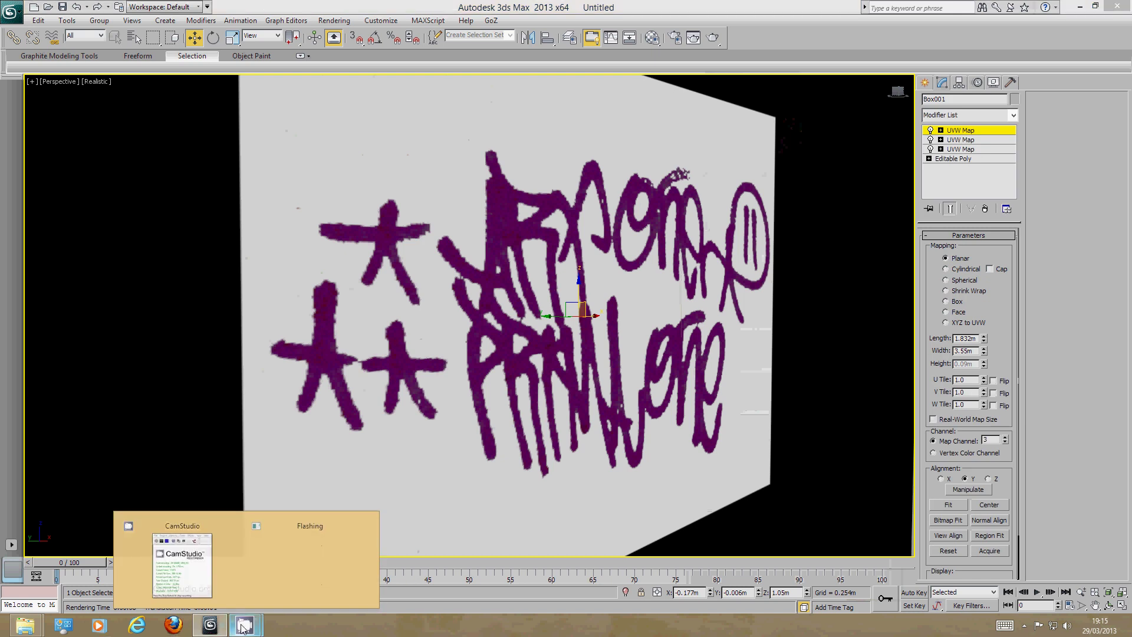